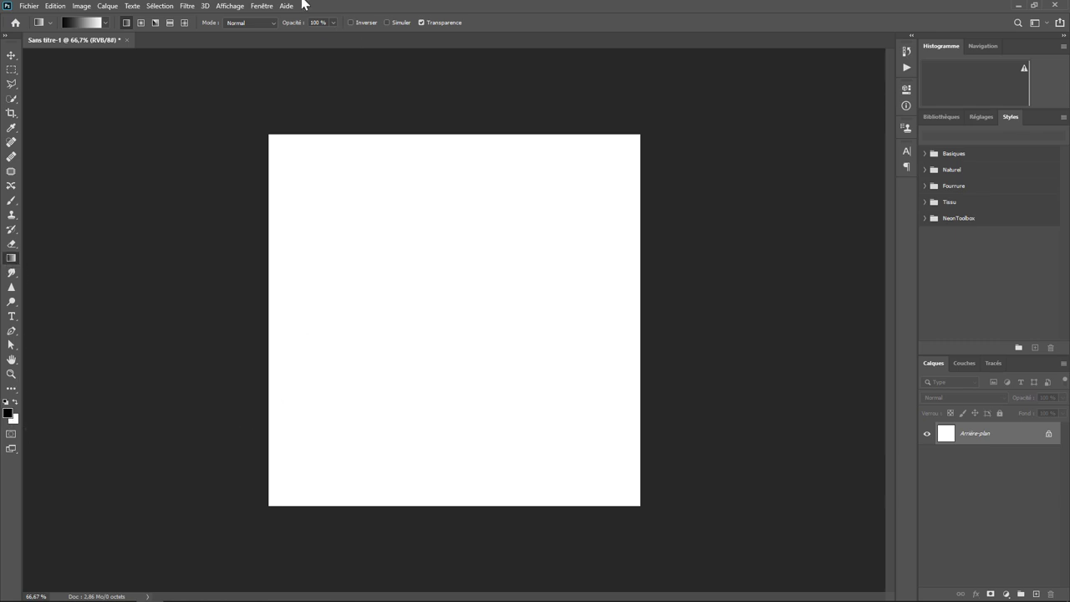
# Step: Reset the Photography workspace and draw a black-to-white gradient from the canvas's left edge to its right
pyautogui.click(261, 7)
pyautogui.moveTo(283, 29)
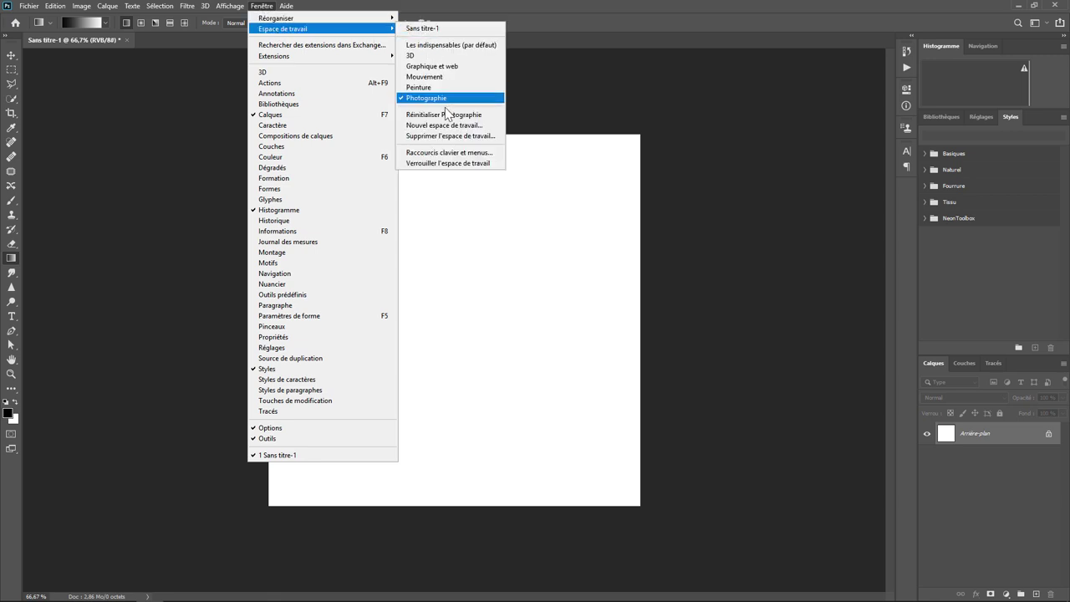
pyautogui.click(446, 117)
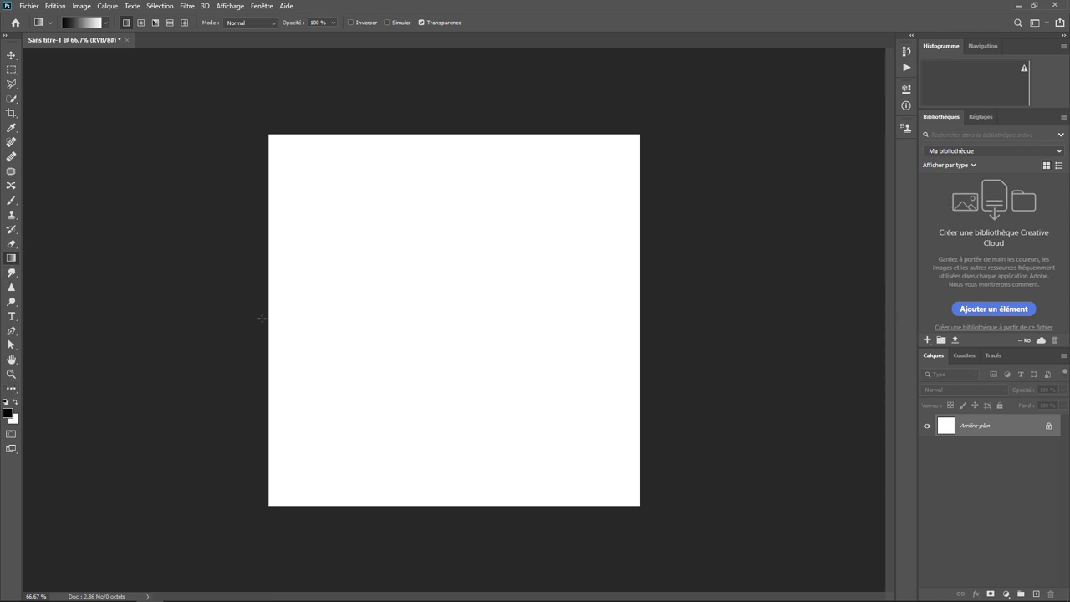
pyautogui.moveTo(267, 319); pyautogui.dragTo(660, 320)
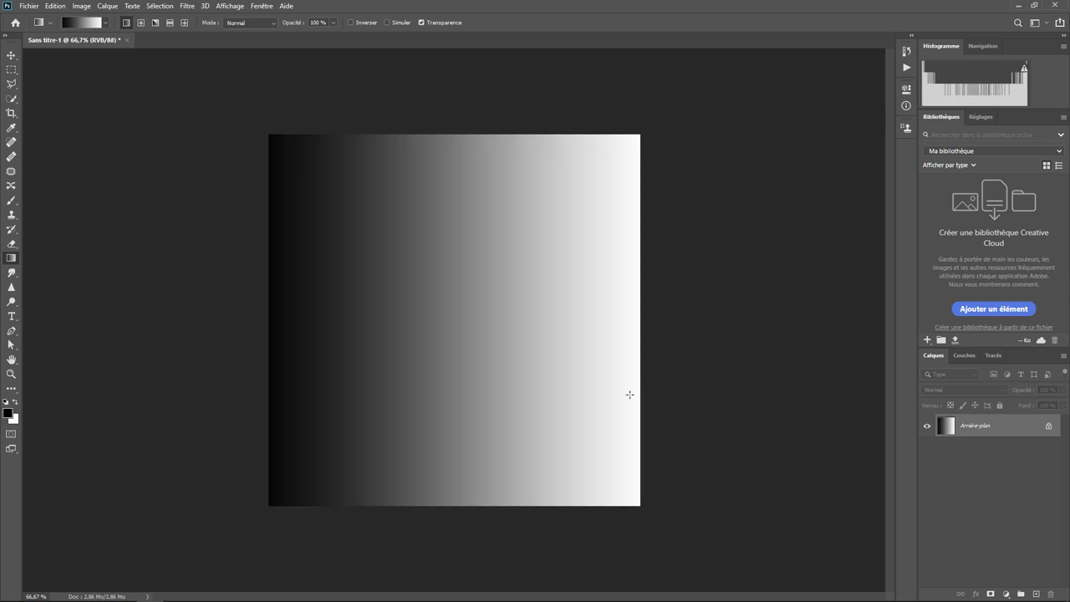
pyautogui.hotkey('ctrl', 'z')
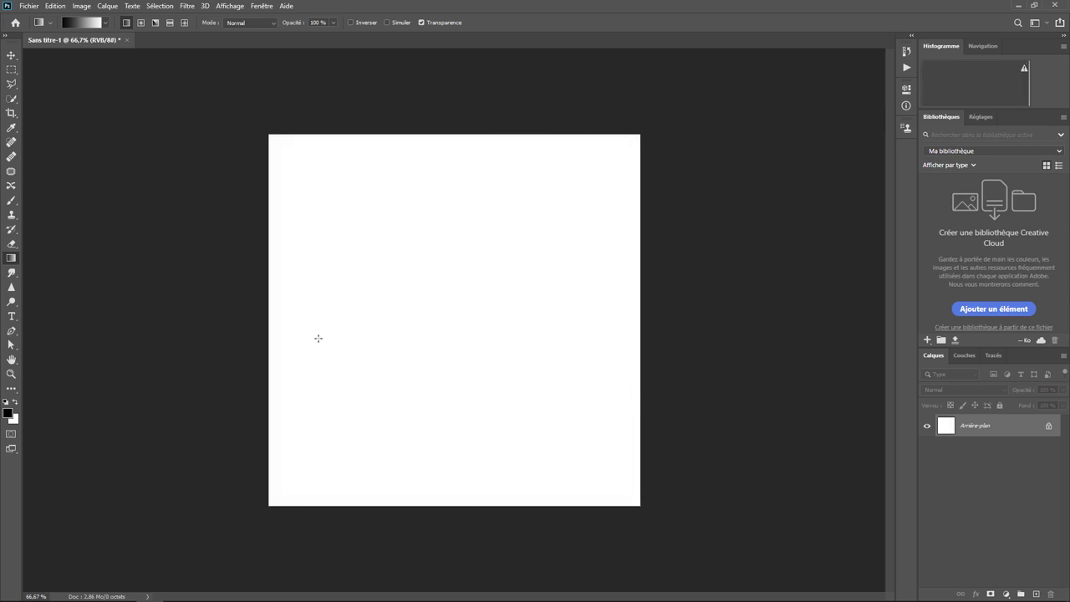
pyautogui.moveTo(261, 318); pyautogui.dragTo(647, 310)
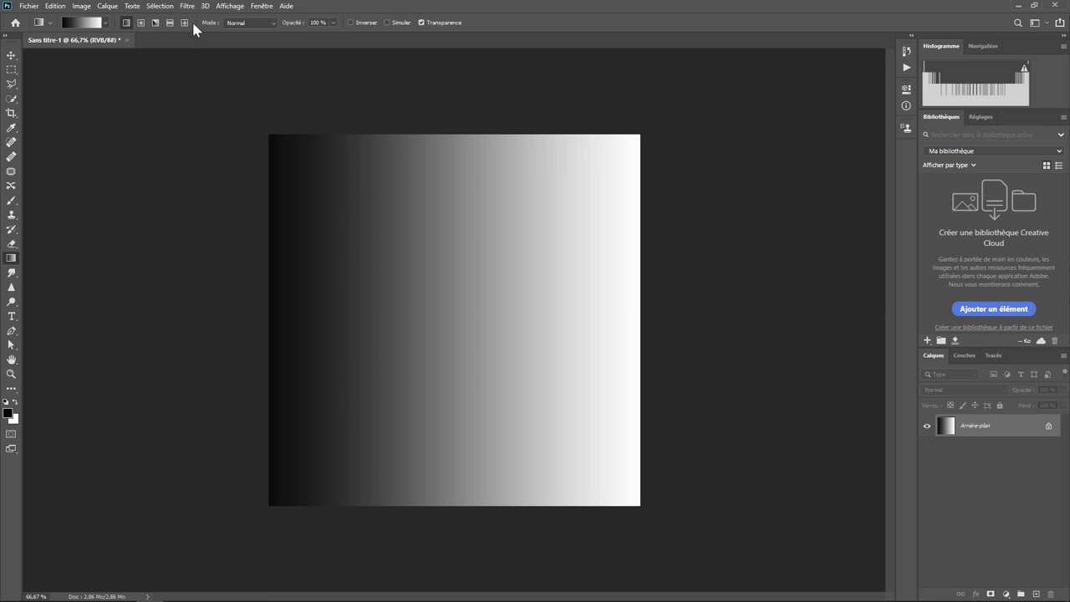
# Step: Open Color Range on Tons clairs highlights, previewed as a red Quick Mask
pyautogui.click(161, 7)
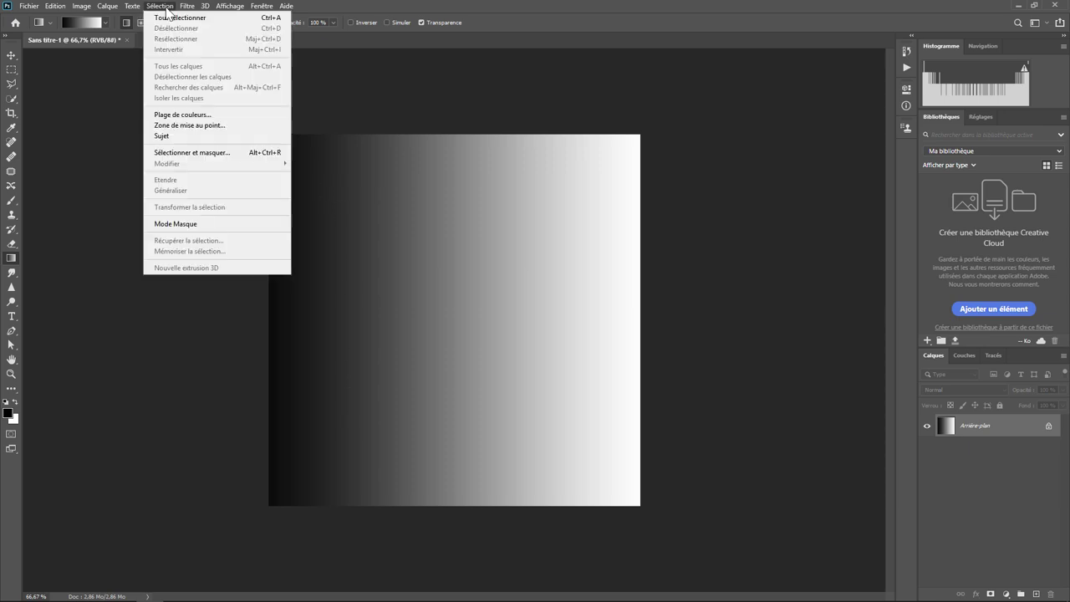
pyautogui.click(182, 114)
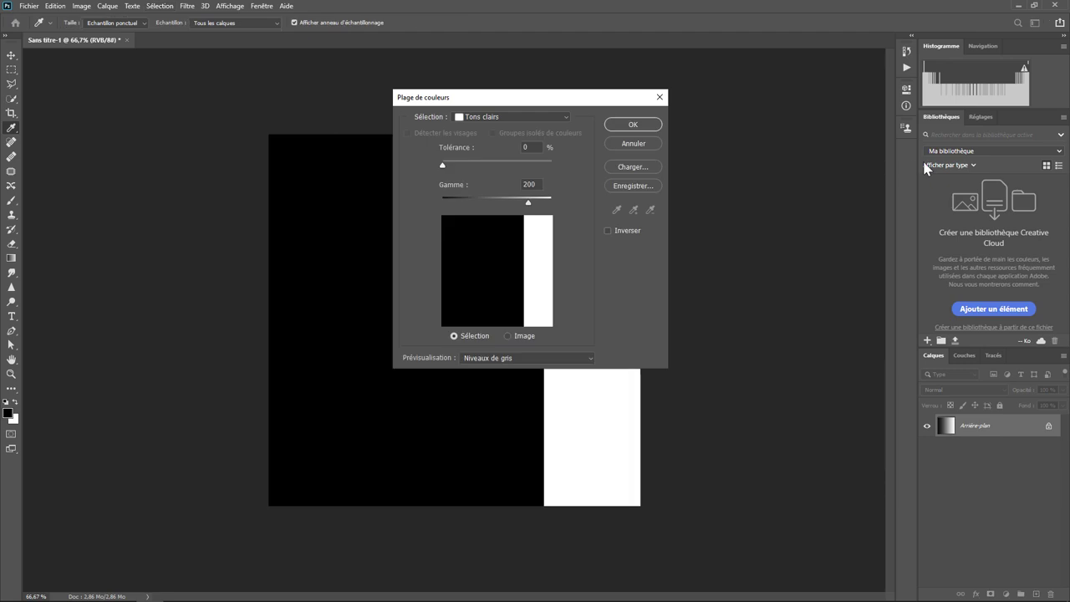
pyautogui.click(542, 116)
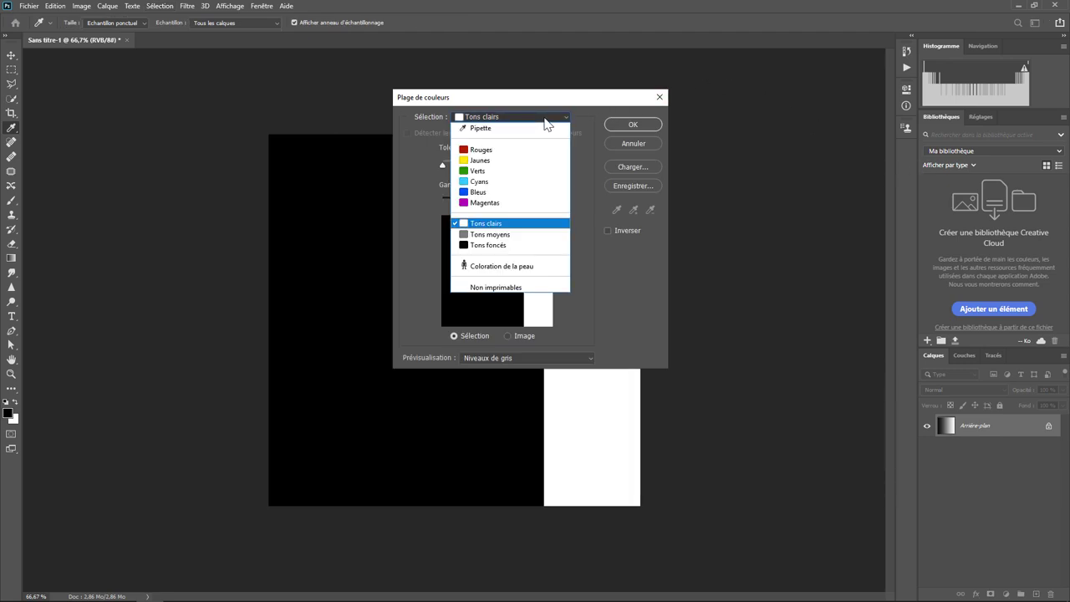
pyautogui.click(481, 223)
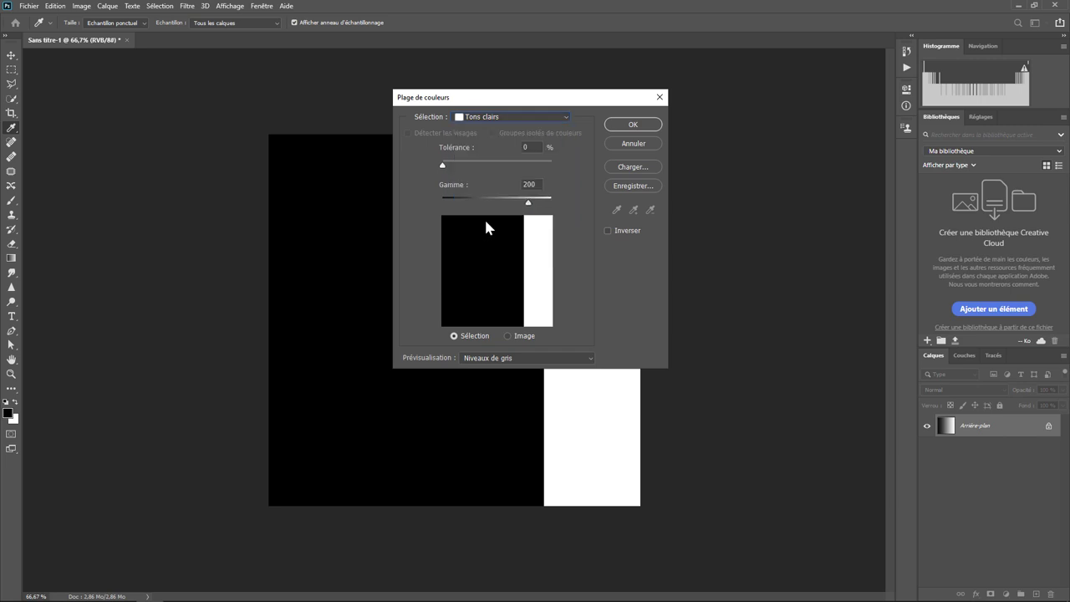
pyautogui.moveTo(527, 98); pyautogui.dragTo(254, 122)
pyautogui.click(229, 358)
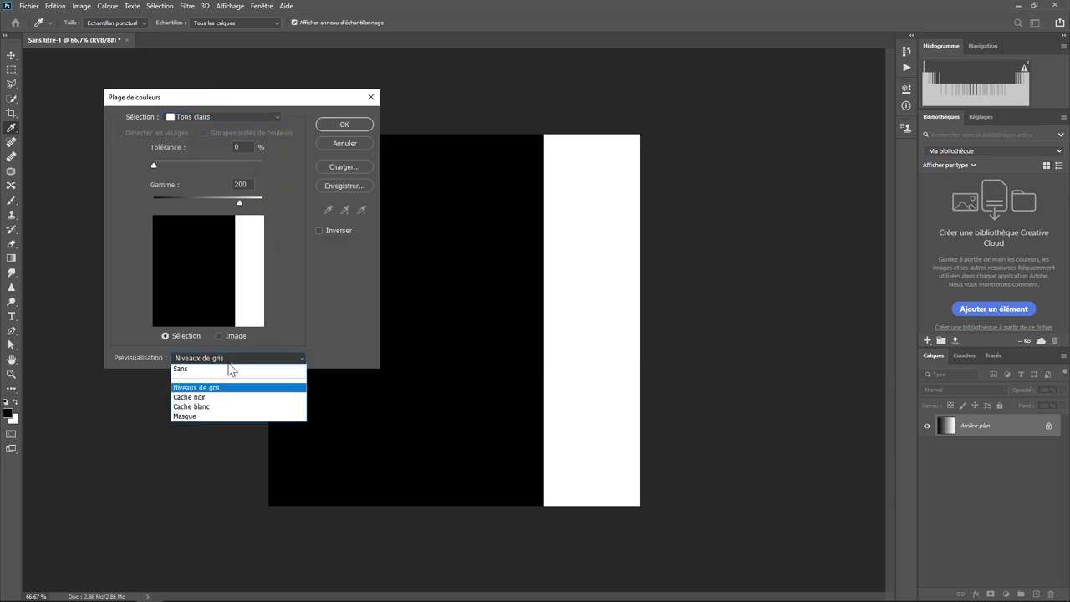
pyautogui.click(219, 415)
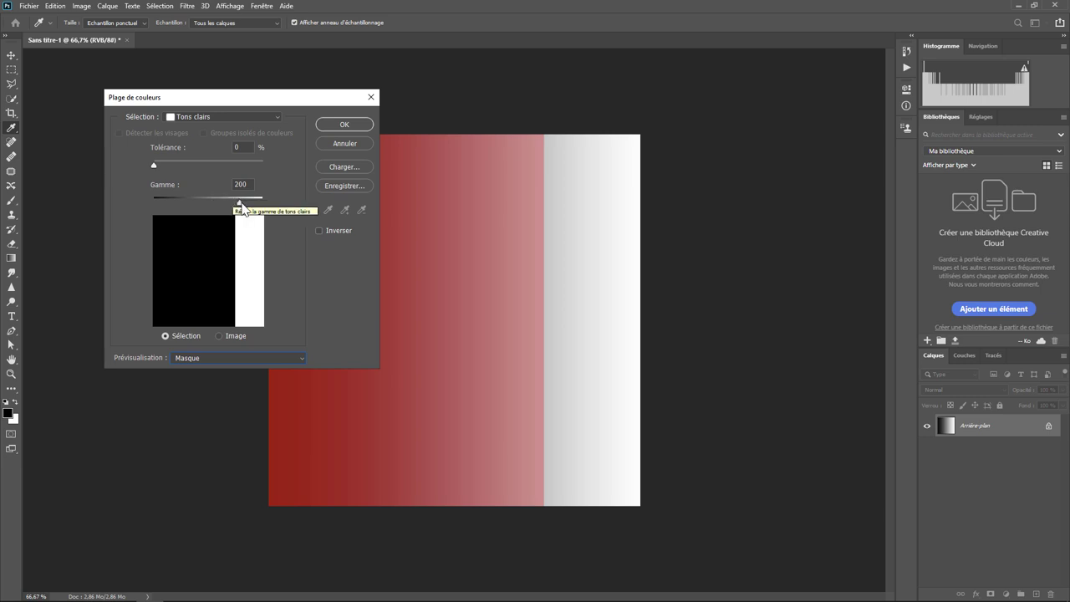
# Step: Lower the highlight range to 160 and try fuzziness values, ending with a sharp edge
pyautogui.moveTo(243, 207)
pyautogui.mouseDown()
pyautogui.moveTo(222, 206)
pyautogui.moveTo(260, 208)
pyautogui.moveTo(177, 206)
pyautogui.moveTo(222, 205)
pyautogui.mouseUp()
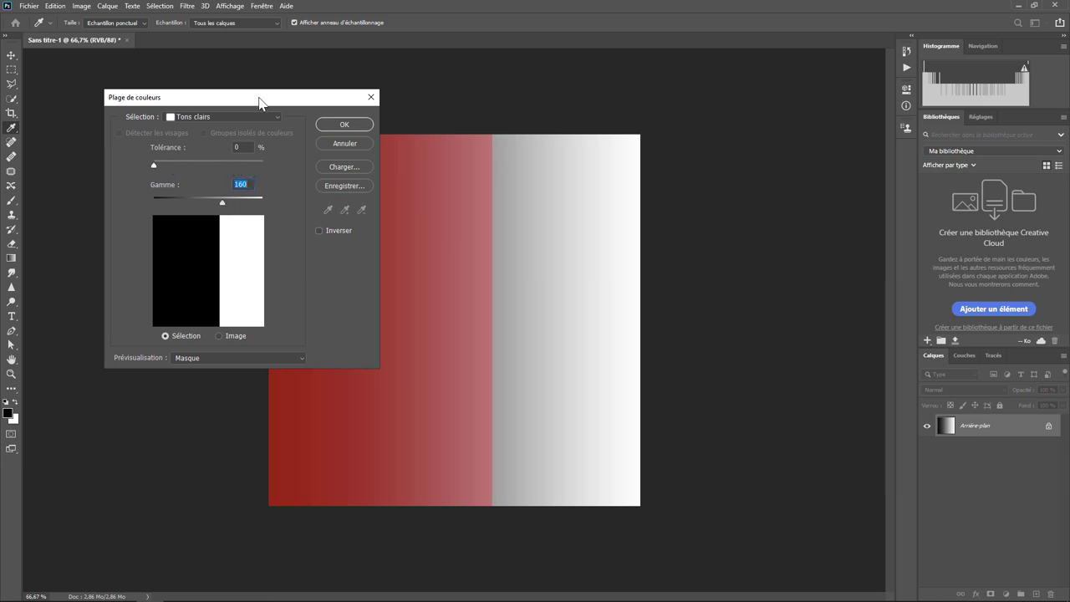
pyautogui.moveTo(260, 103); pyautogui.dragTo(191, 96)
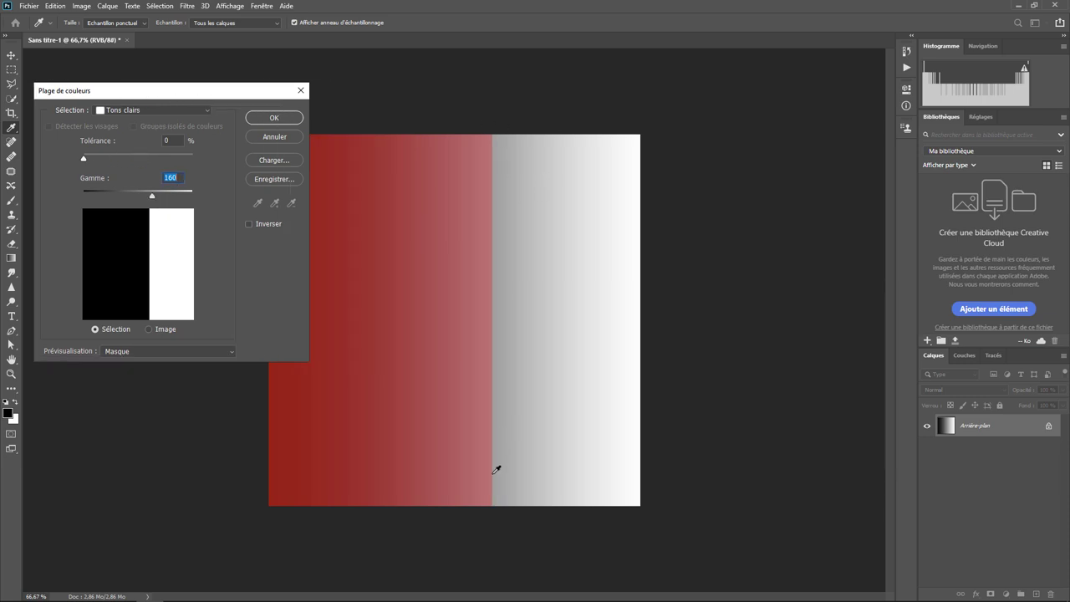
pyautogui.moveTo(83, 158); pyautogui.dragTo(104, 159)
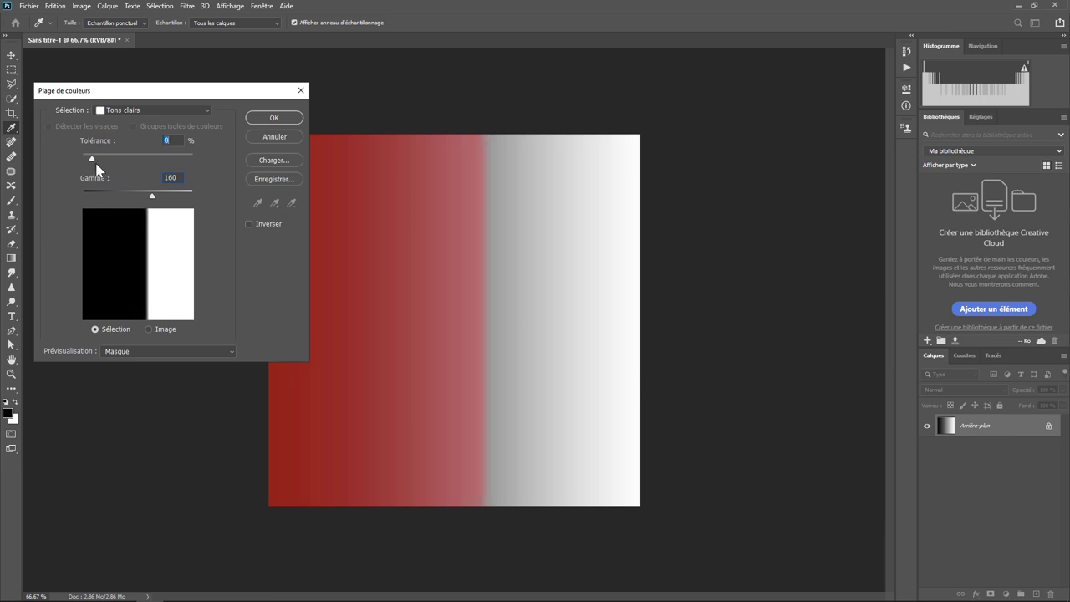
pyautogui.moveTo(107, 165); pyautogui.dragTo(81, 164)
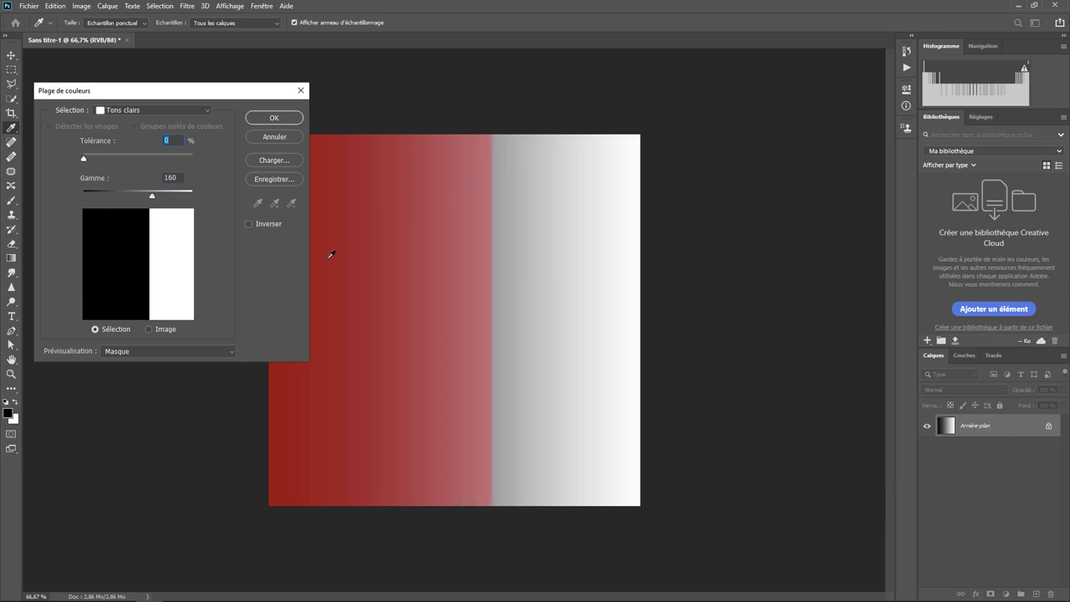
# Step: Preview the midtones selection at zero tolerance, widening its band in both directions
pyautogui.click(158, 111)
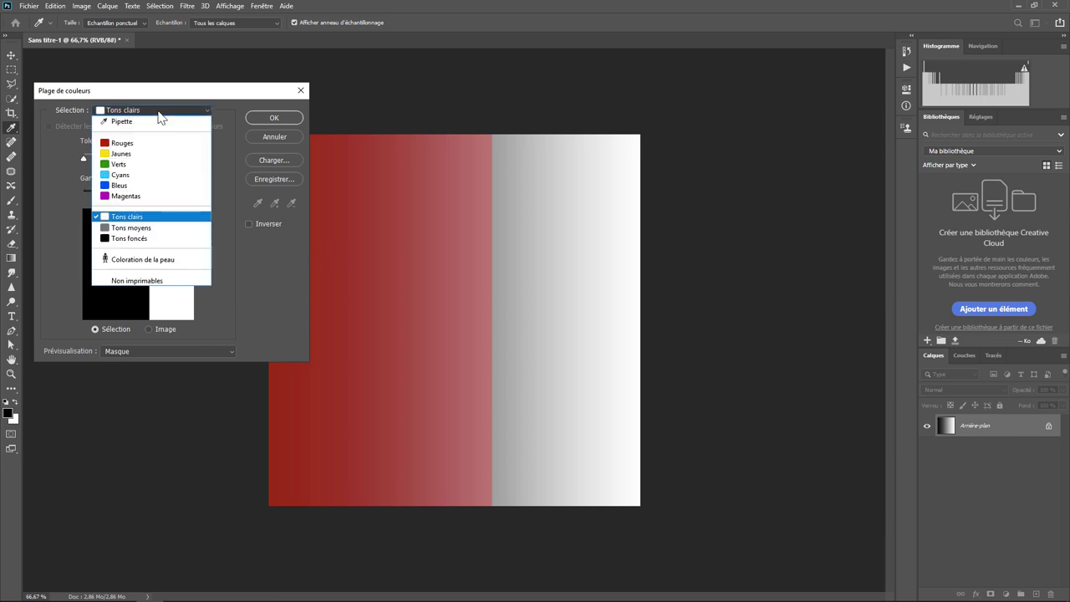
pyautogui.click(156, 233)
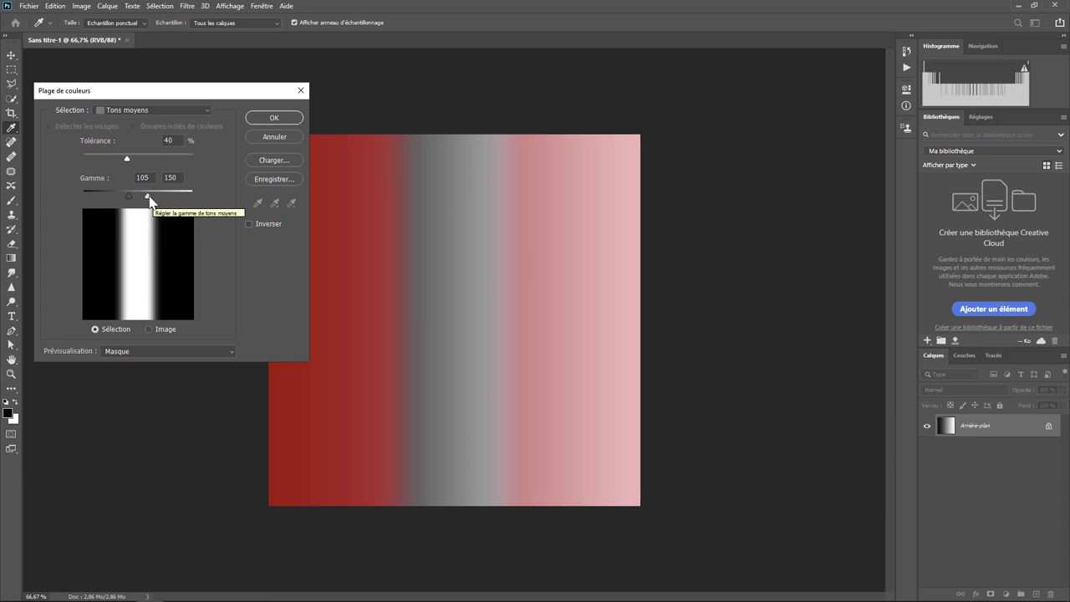
pyautogui.moveTo(148, 196); pyautogui.dragTo(157, 198)
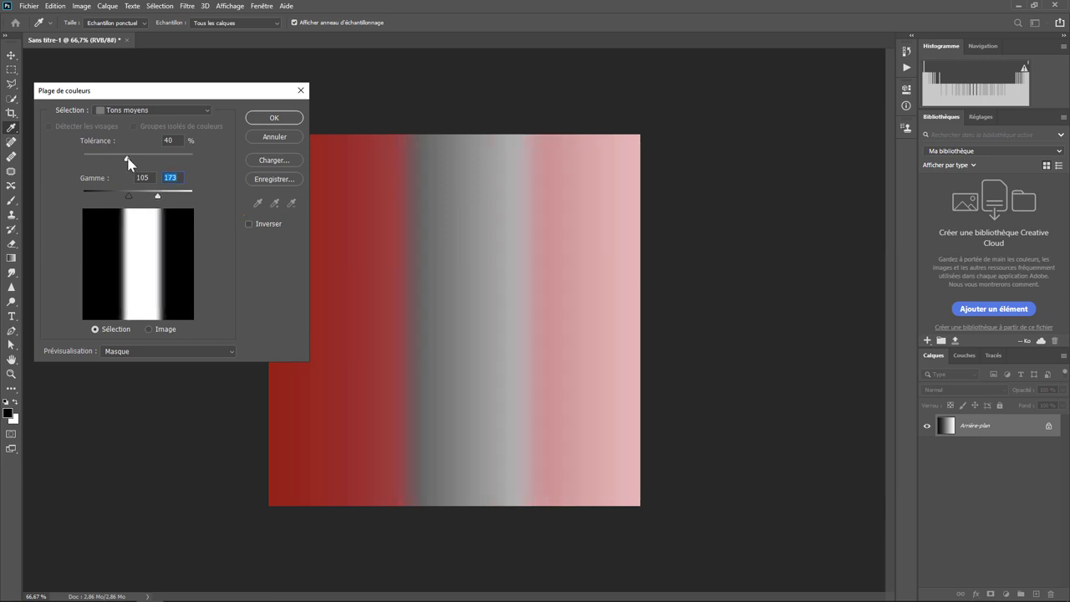
pyautogui.moveTo(127, 158); pyautogui.dragTo(72, 156)
pyautogui.moveTo(157, 195); pyautogui.dragTo(115, 198)
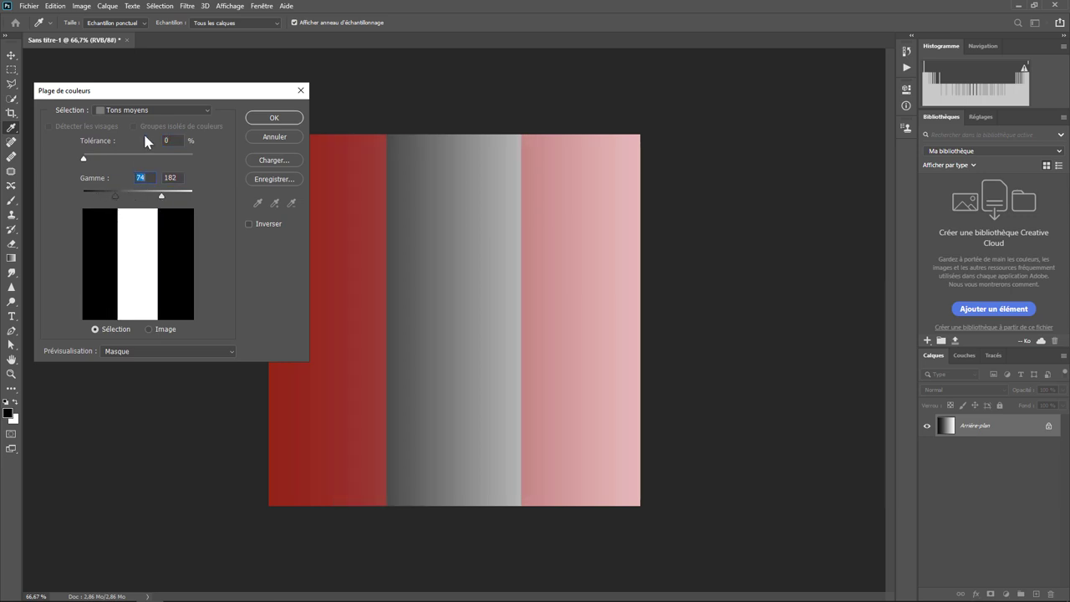
# Step: Switch to Tons foncés shadows with 0% tolerance and range 98
pyautogui.click(139, 113)
pyautogui.click(137, 233)
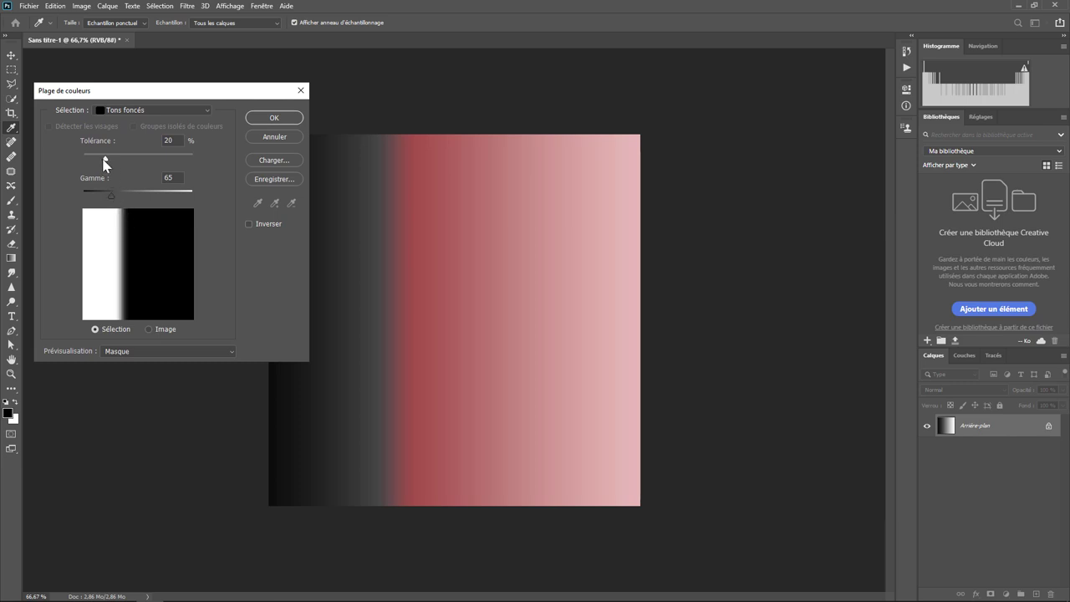
pyautogui.moveTo(106, 158); pyautogui.dragTo(82, 159)
pyautogui.moveTo(111, 195)
pyautogui.mouseDown()
pyautogui.moveTo(94, 198)
pyautogui.moveTo(126, 202)
pyautogui.mouseUp()
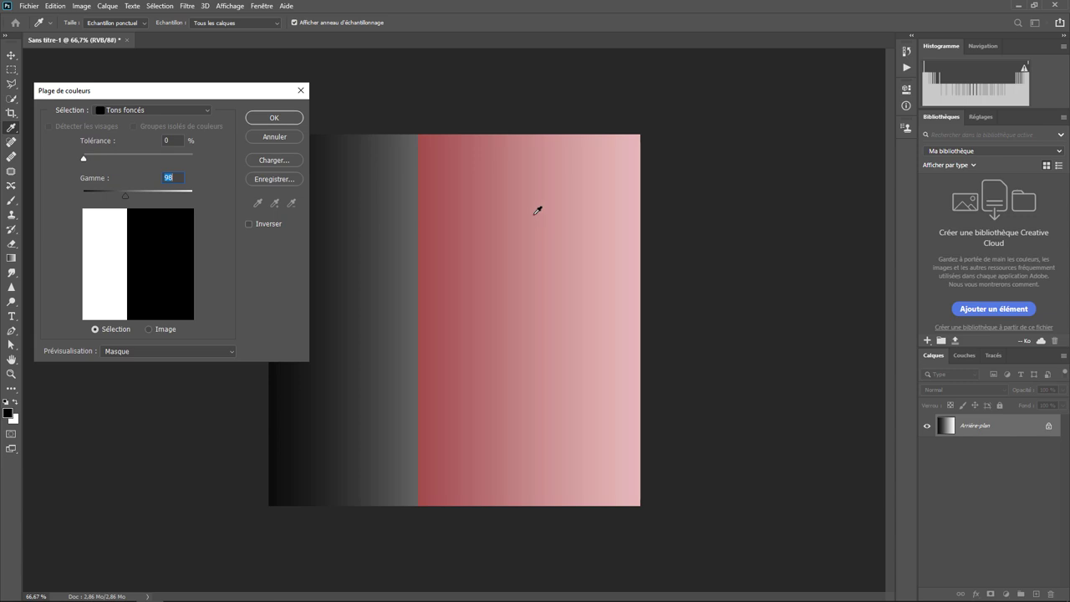
# Step: Cancel the Color Range dialog, leaving the gradient unselected
pyautogui.click(279, 137)
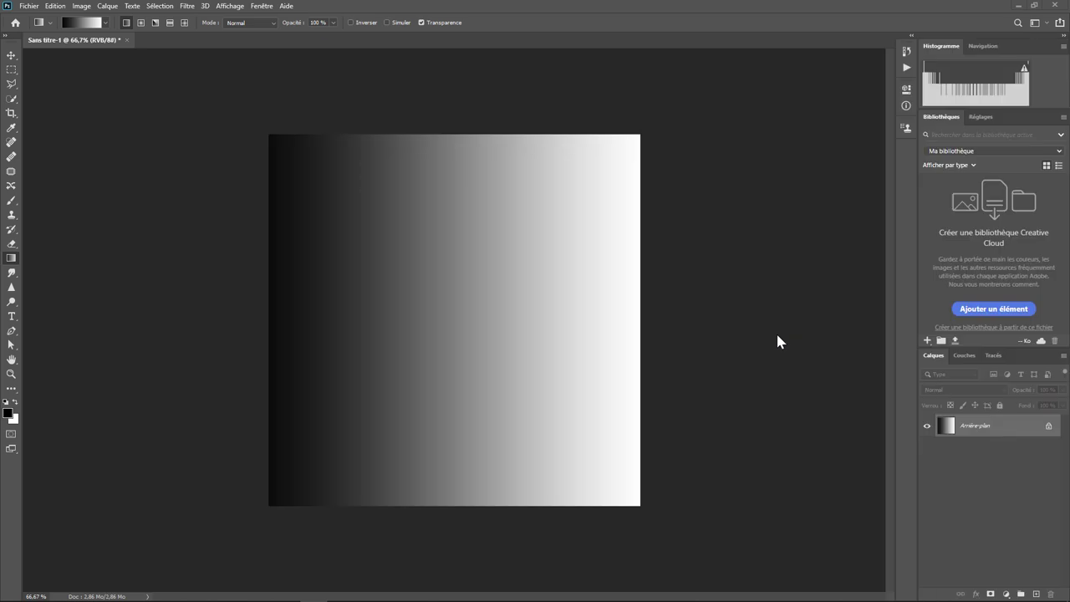
# Step: Duplicate the gradient layer into Arrière-plan copie and Arrière-plan copie 2, then select the bottom Arrière-plan layer
pyautogui.rightClick(982, 427)
pyautogui.click(982, 445)
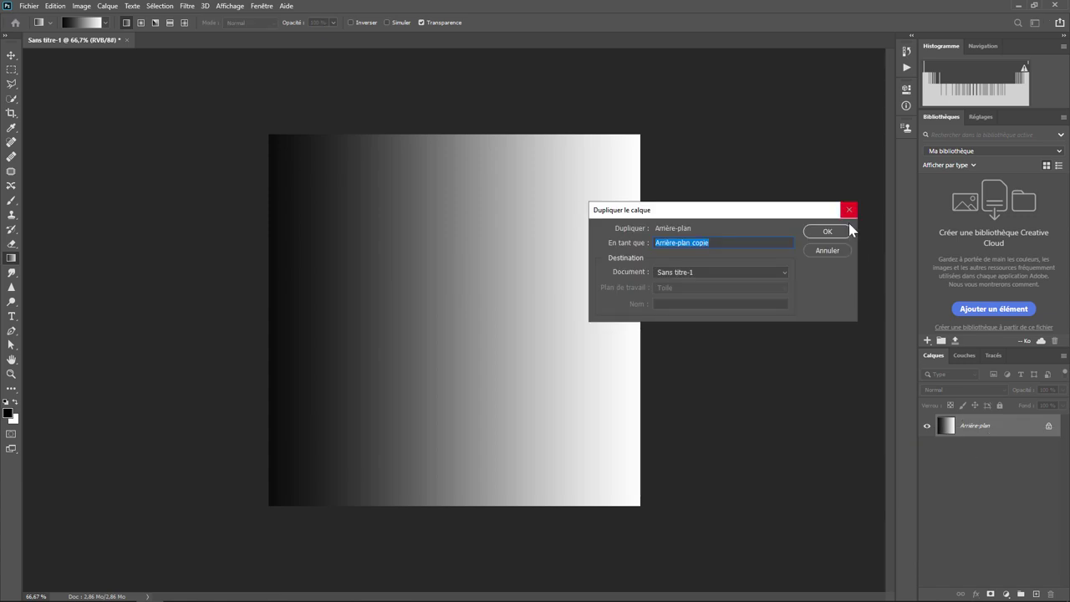
pyautogui.click(840, 232)
pyautogui.rightClick(965, 433)
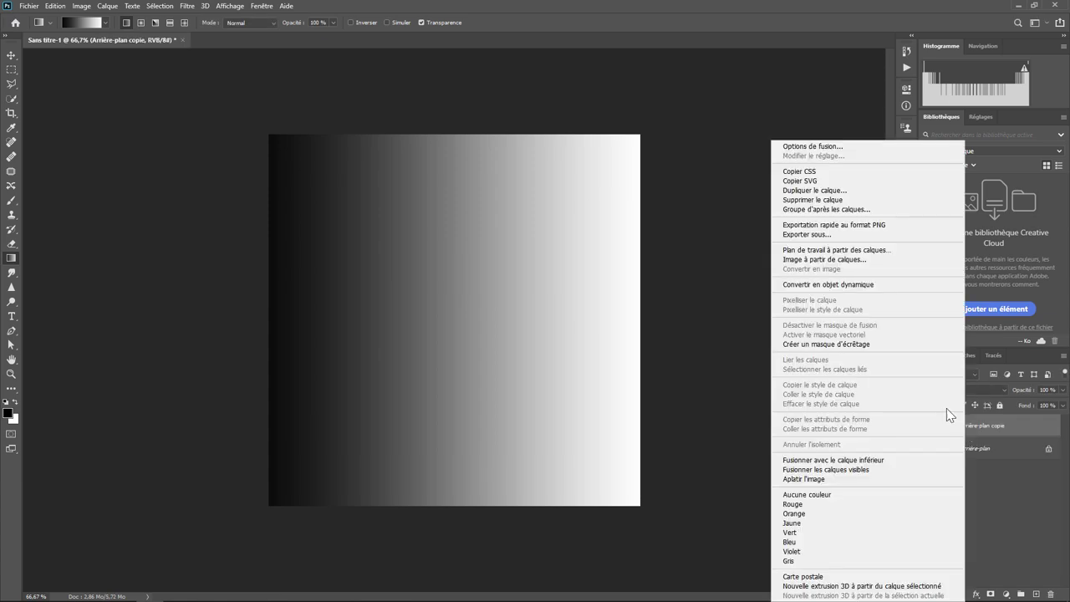
pyautogui.click(819, 191)
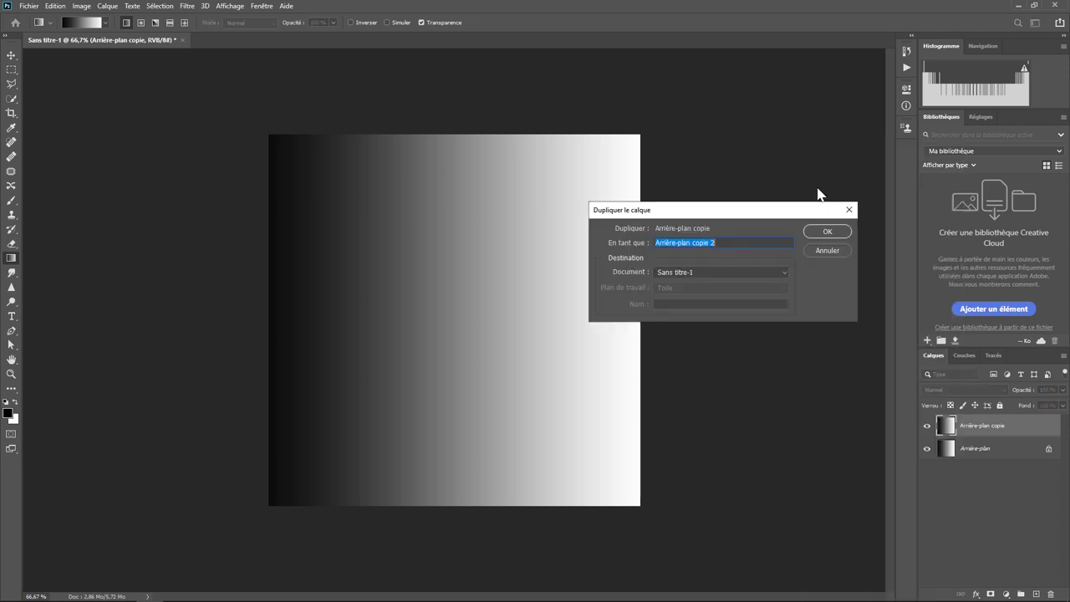
pyautogui.click(836, 234)
pyautogui.click(973, 473)
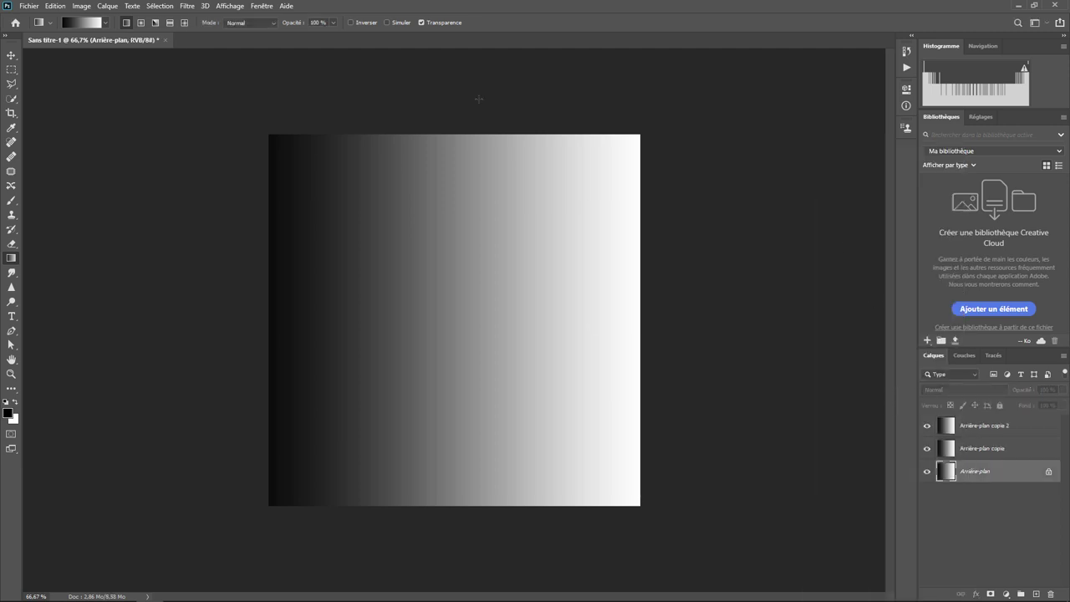
pyautogui.click(162, 7)
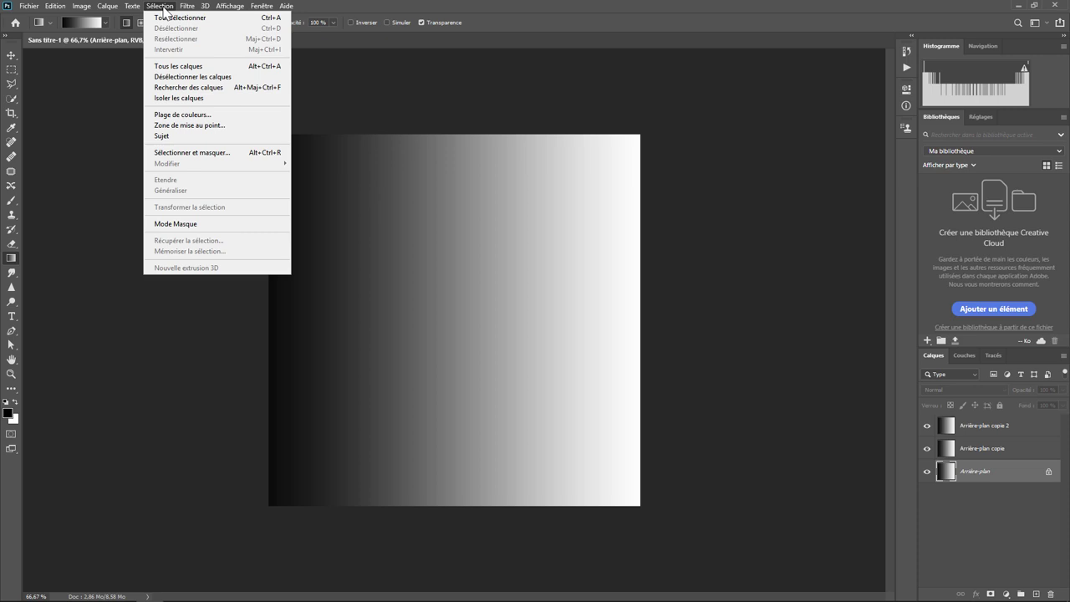
# Step: Mask the bottom layer, now Calque 0, with a Tons clairs Color Range selection at range 200
pyautogui.click(200, 115)
pyautogui.click(162, 114)
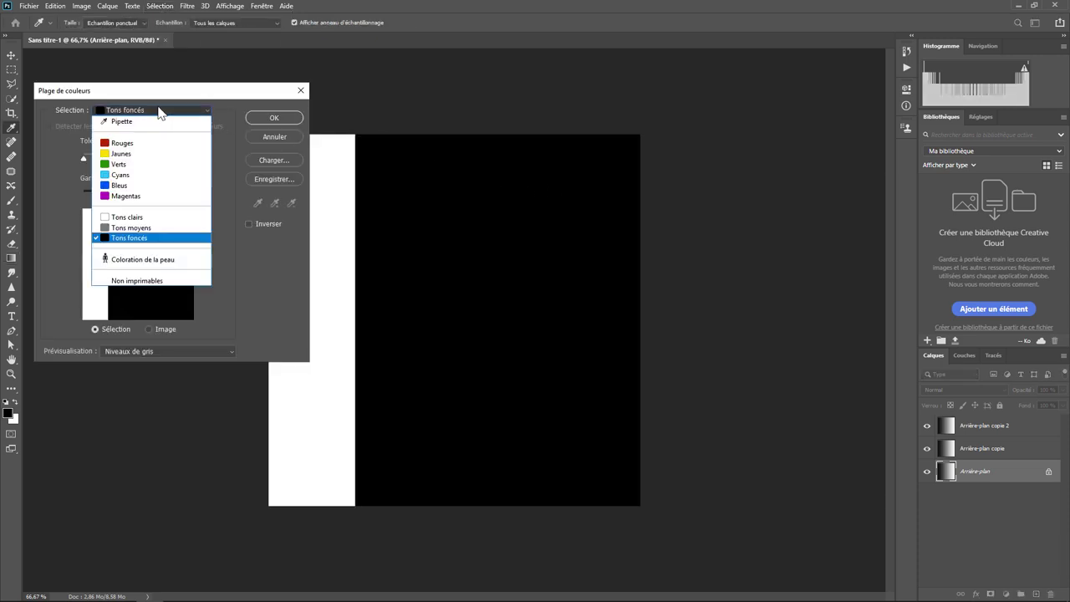
pyautogui.click(151, 216)
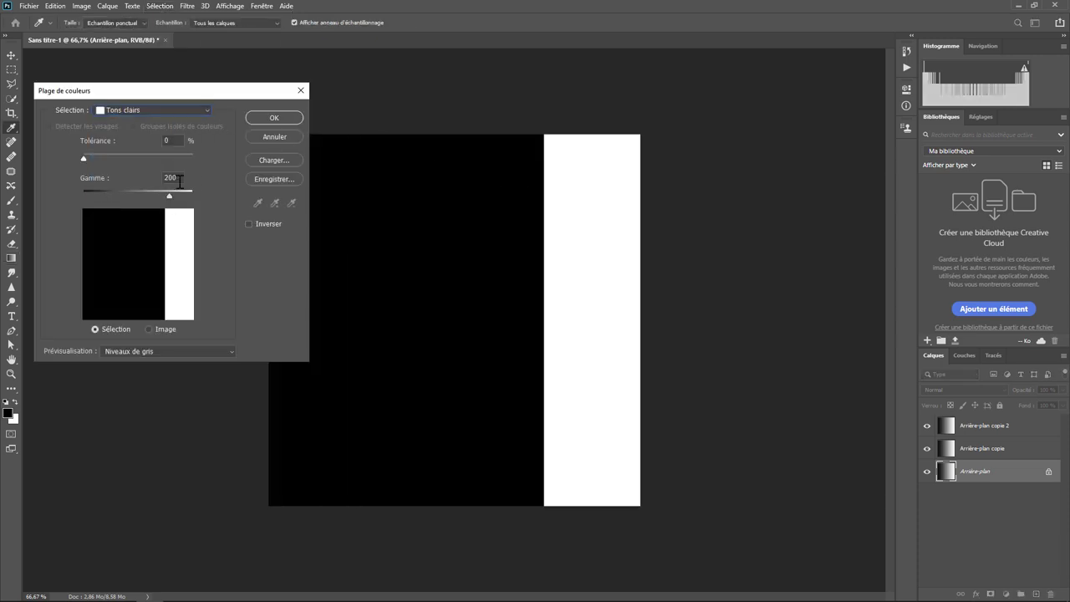
pyautogui.click(176, 177)
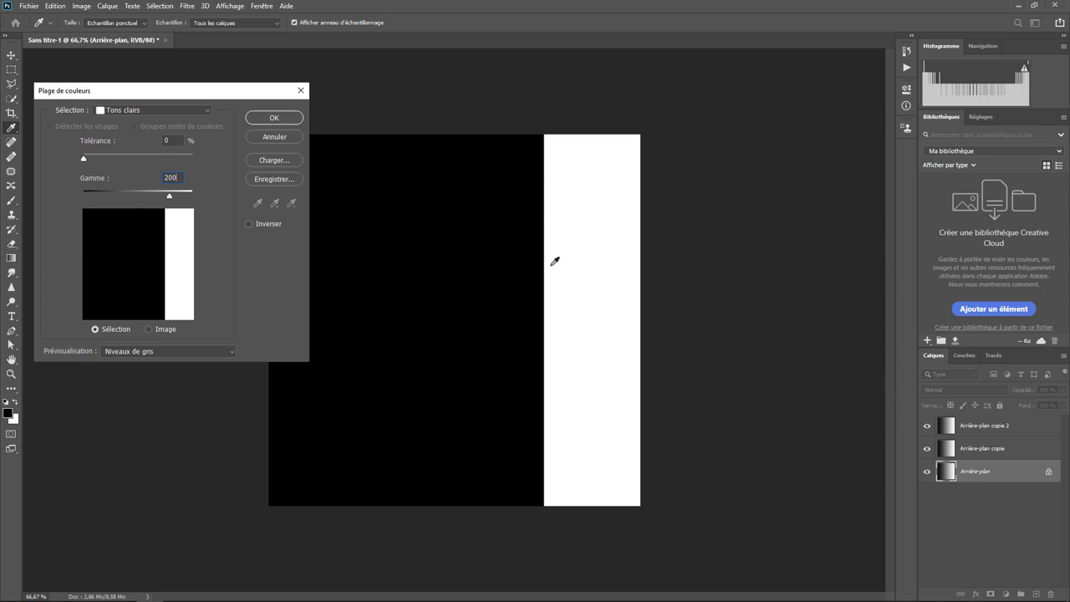
pyautogui.click(276, 118)
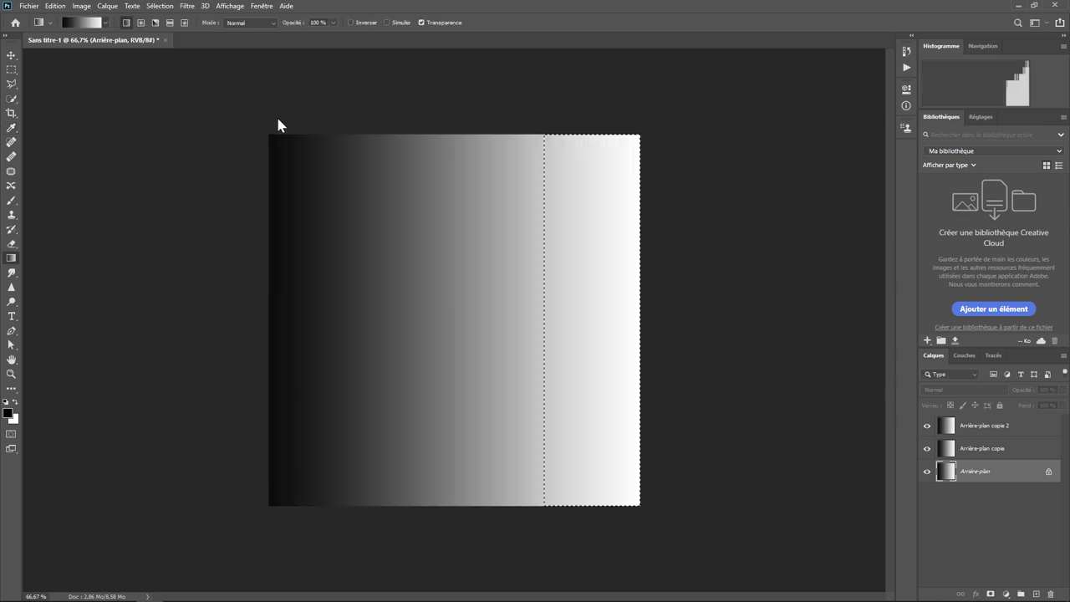
pyautogui.click(990, 593)
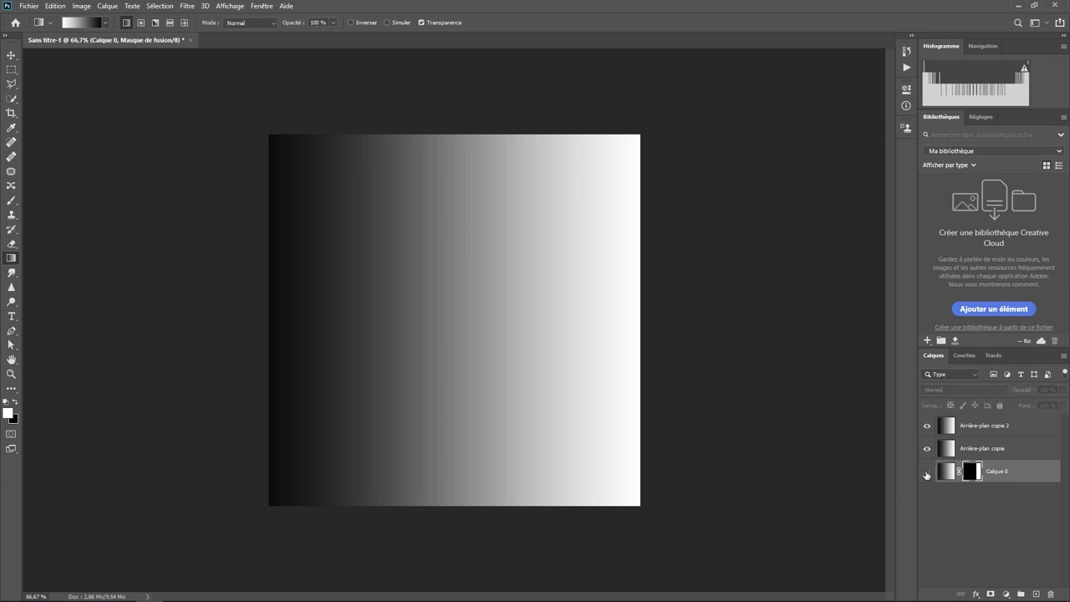
pyautogui.click(975, 453)
# Step: Set up a Tons moyens Color Range selection with range 50 to 200
pyautogui.click(159, 5)
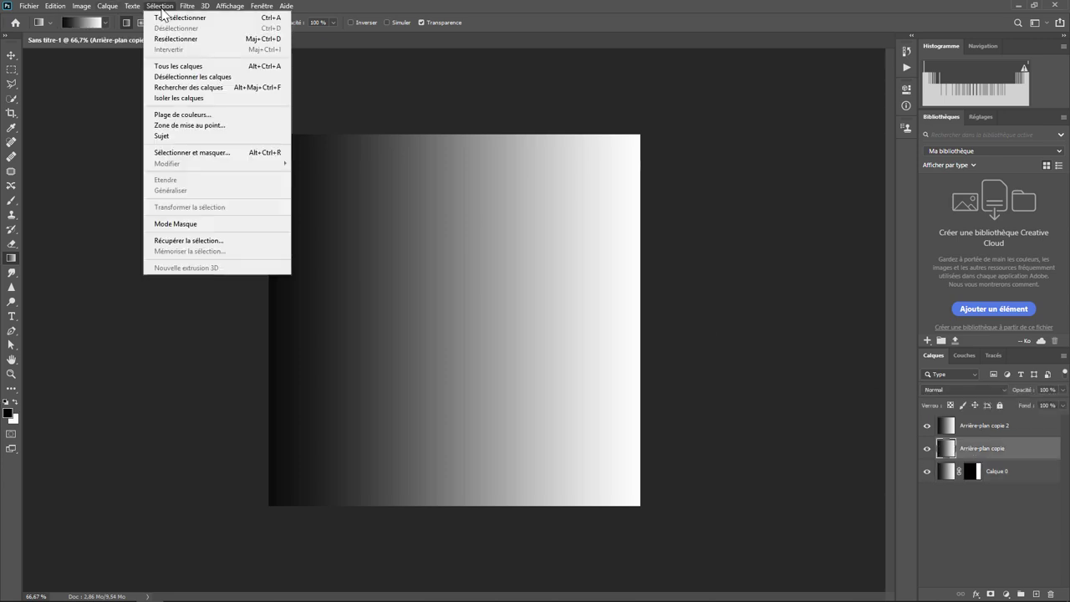
pyautogui.click(192, 115)
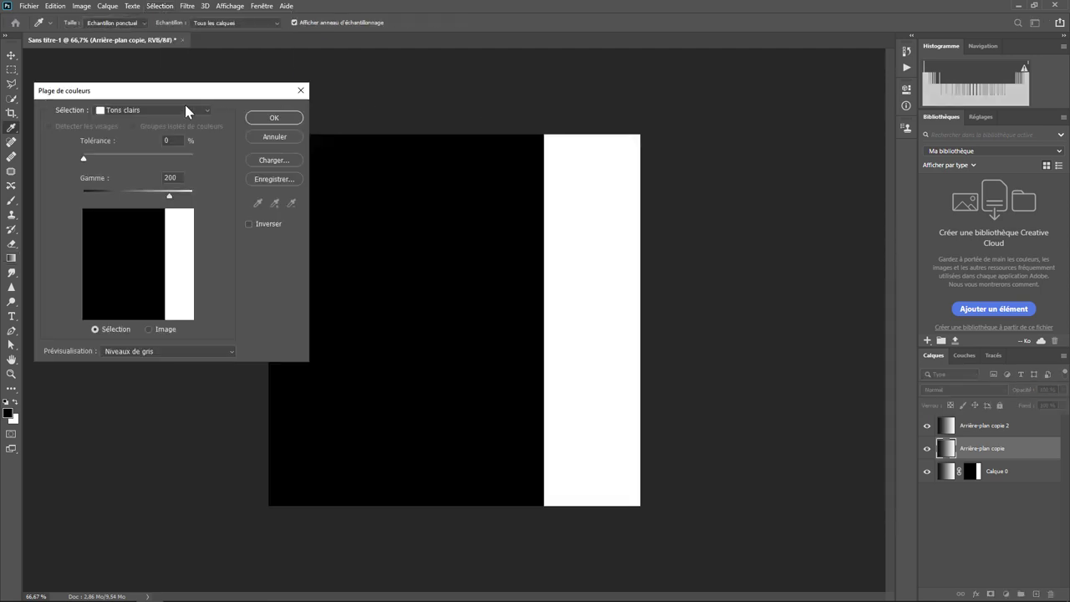
pyautogui.click(185, 109)
pyautogui.click(148, 227)
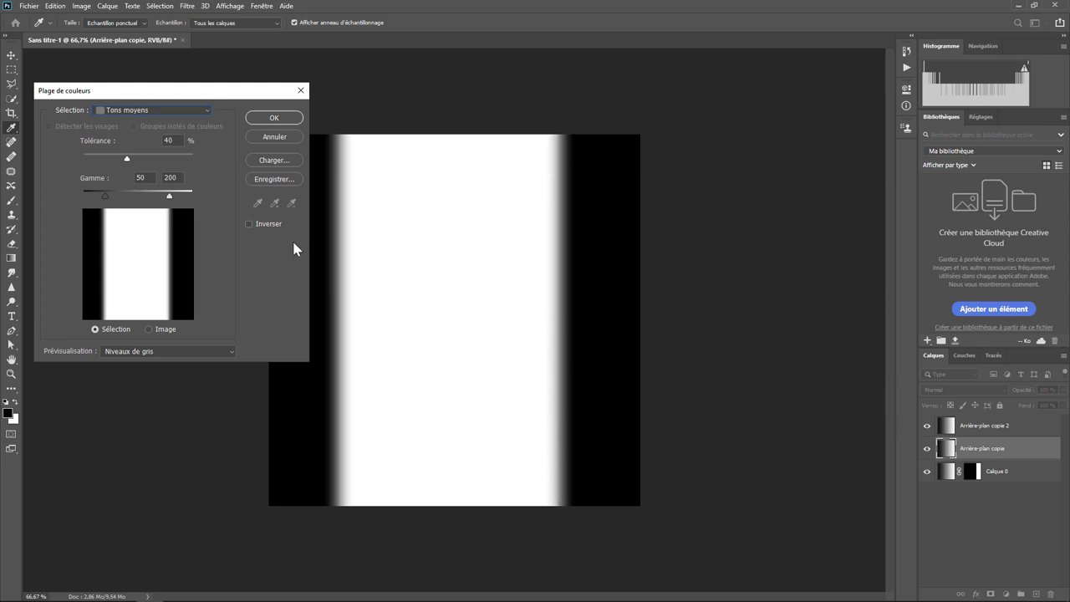
pyautogui.doubleClick(171, 178)
pyautogui.moveTo(105, 197)
pyautogui.mouseDown()
pyautogui.moveTo(136, 206)
pyautogui.moveTo(117, 198)
pyautogui.mouseUp()
pyautogui.doubleClick(142, 178)
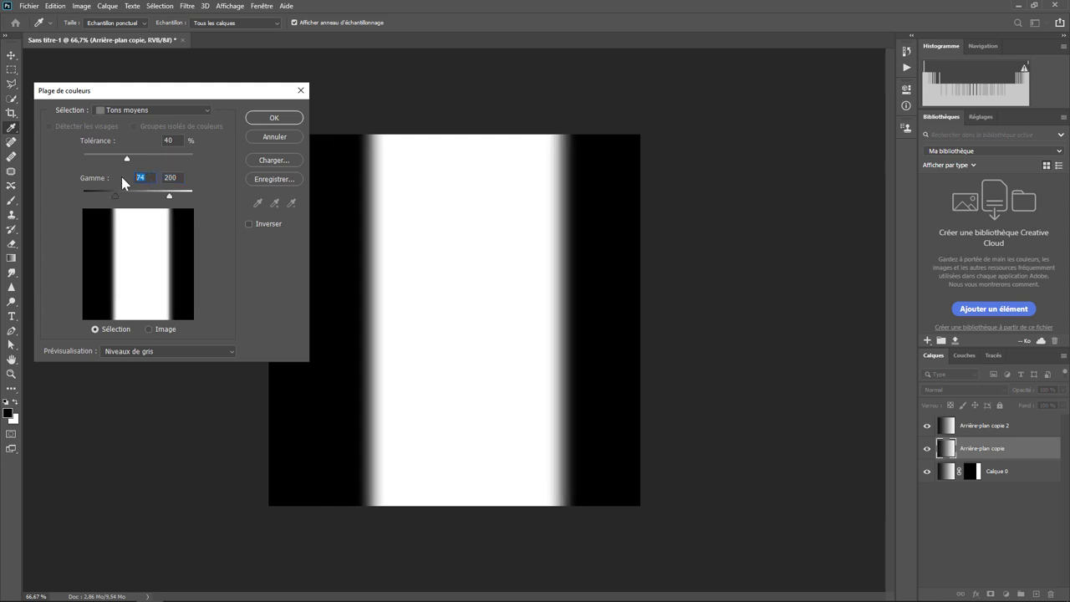
pyautogui.write('50')
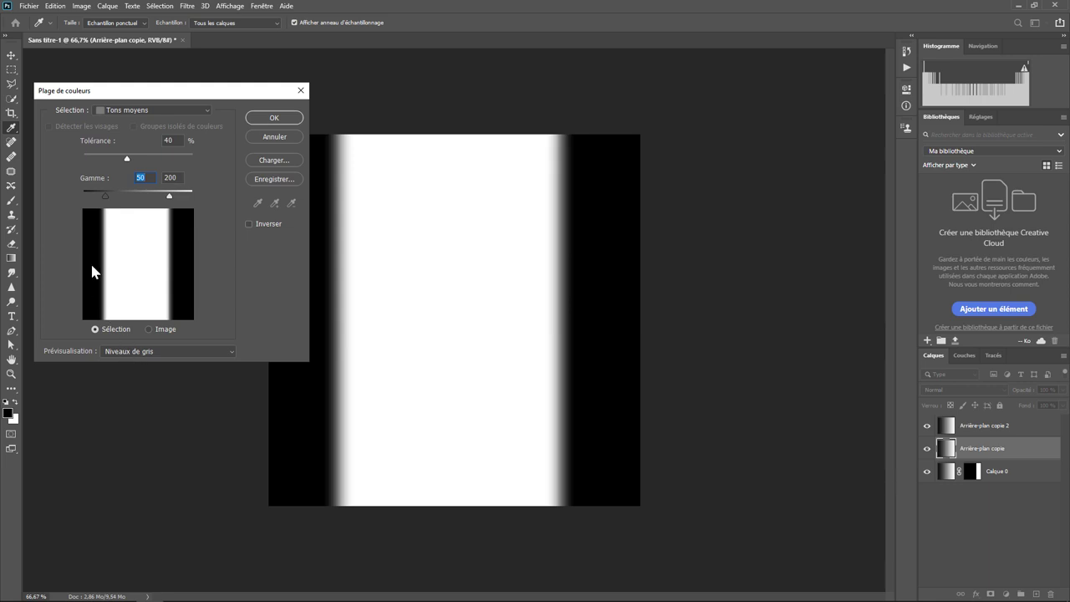
# Step: Preview the midtones selection as a mask, accept it, and add it as Arrière-plan copie's layer mask
pyautogui.click(152, 358)
pyautogui.click(128, 407)
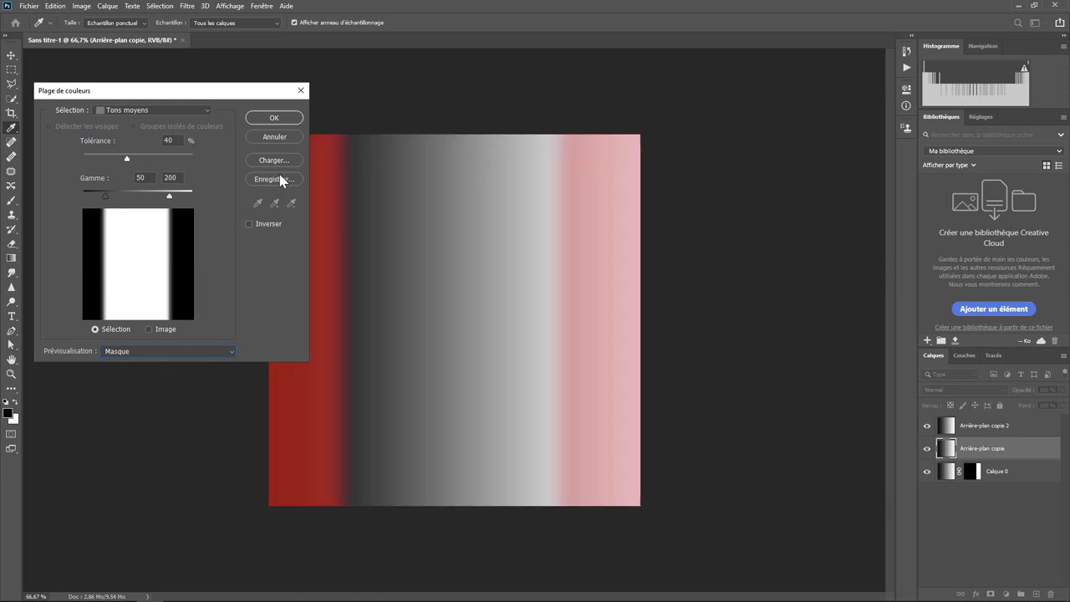
pyautogui.click(275, 118)
pyautogui.press('g')
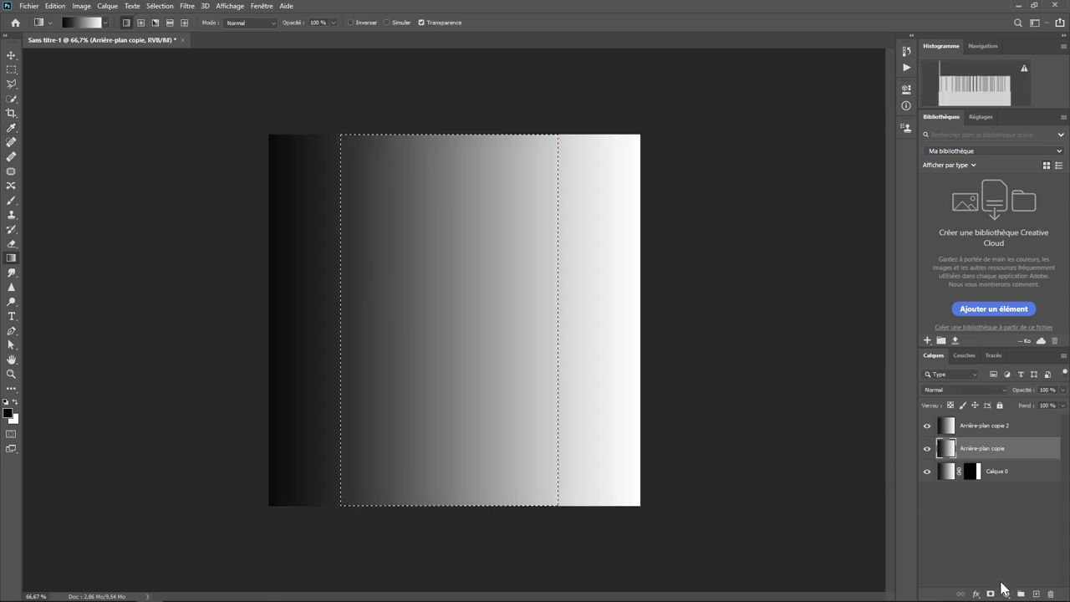
pyautogui.click(989, 594)
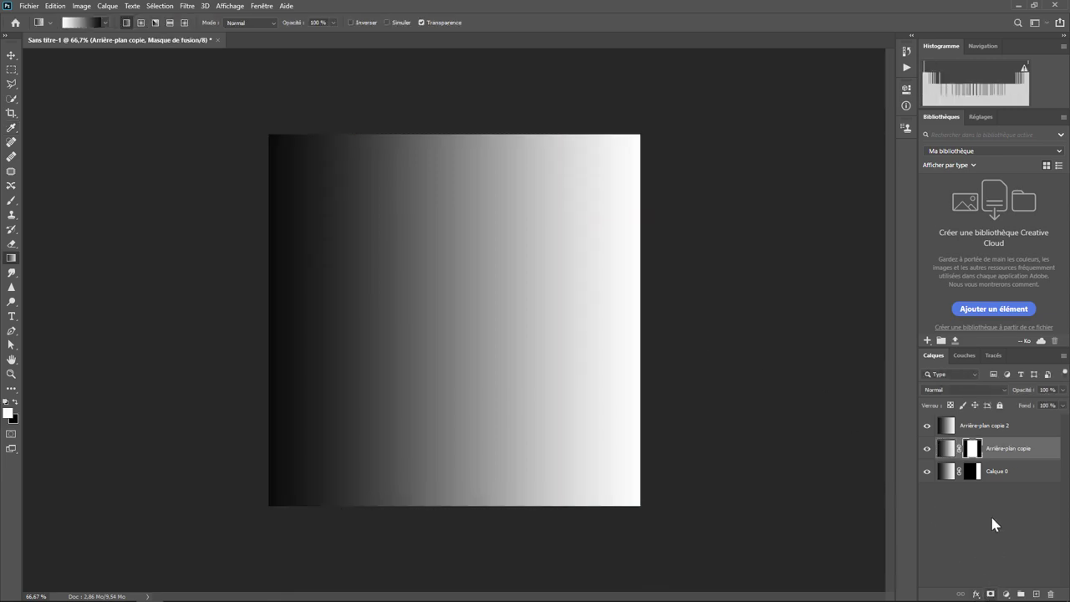
# Step: Mask Arrière-plan copie 2 with a Tons foncés shadows Color Range selection
pyautogui.click(969, 429)
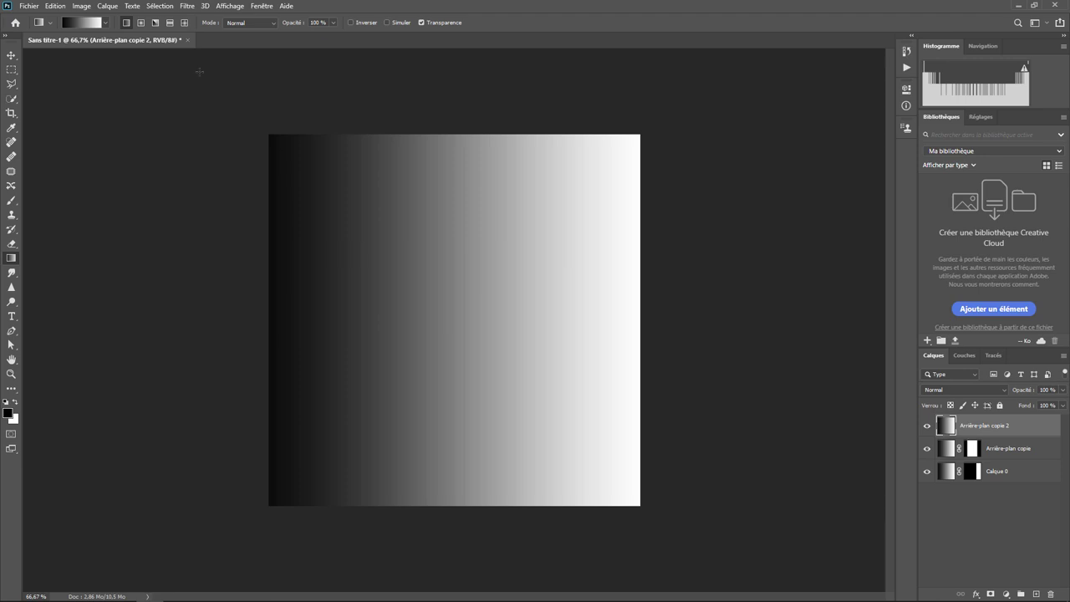
pyautogui.click(158, 7)
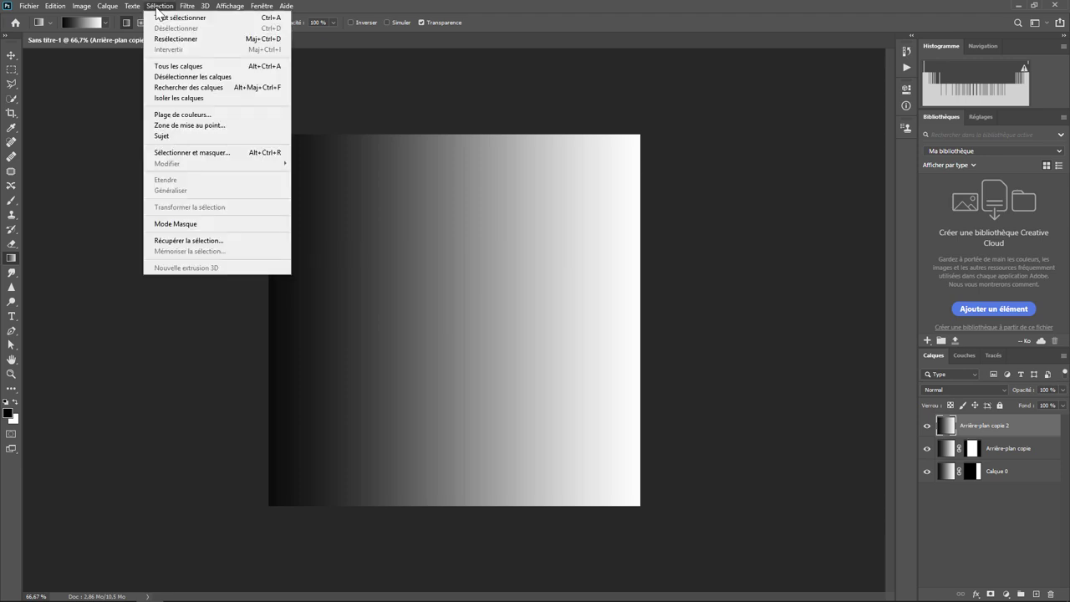
pyautogui.click(182, 114)
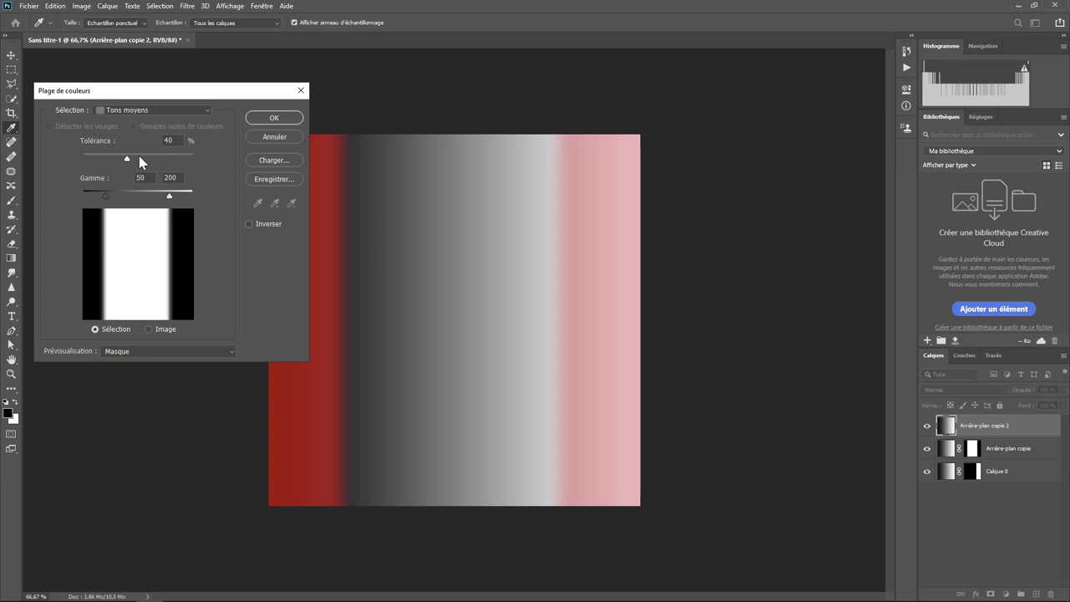
pyautogui.click(153, 111)
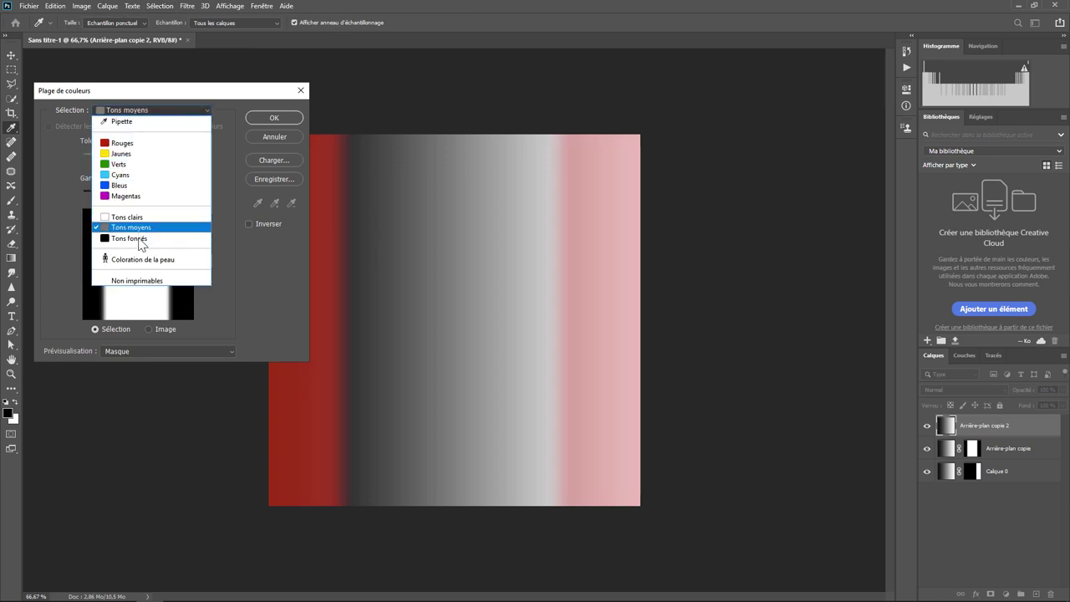
pyautogui.click(134, 238)
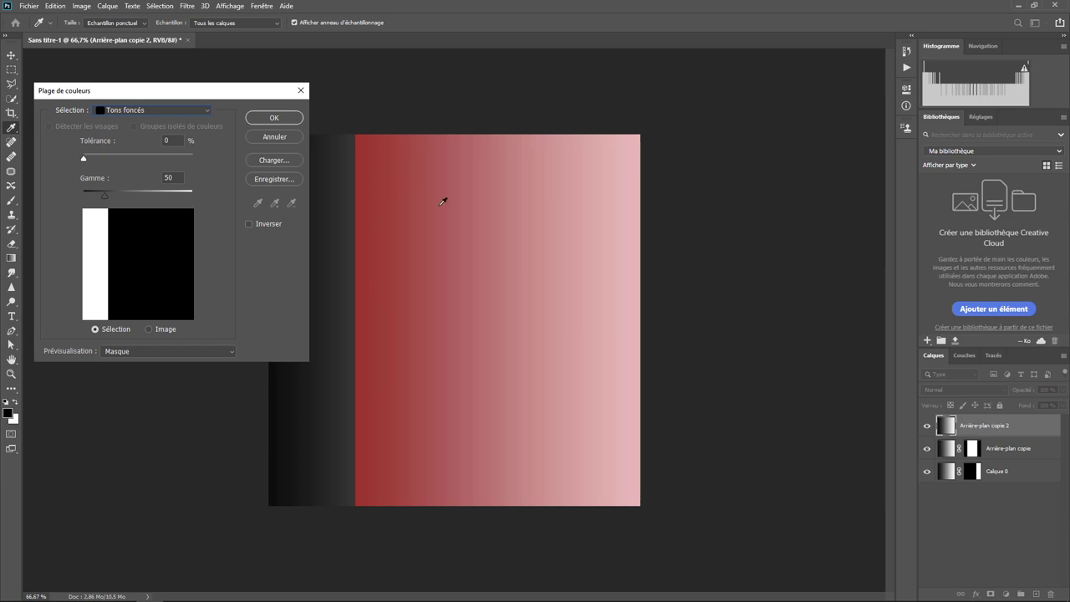
pyautogui.click(284, 119)
pyautogui.press('g')
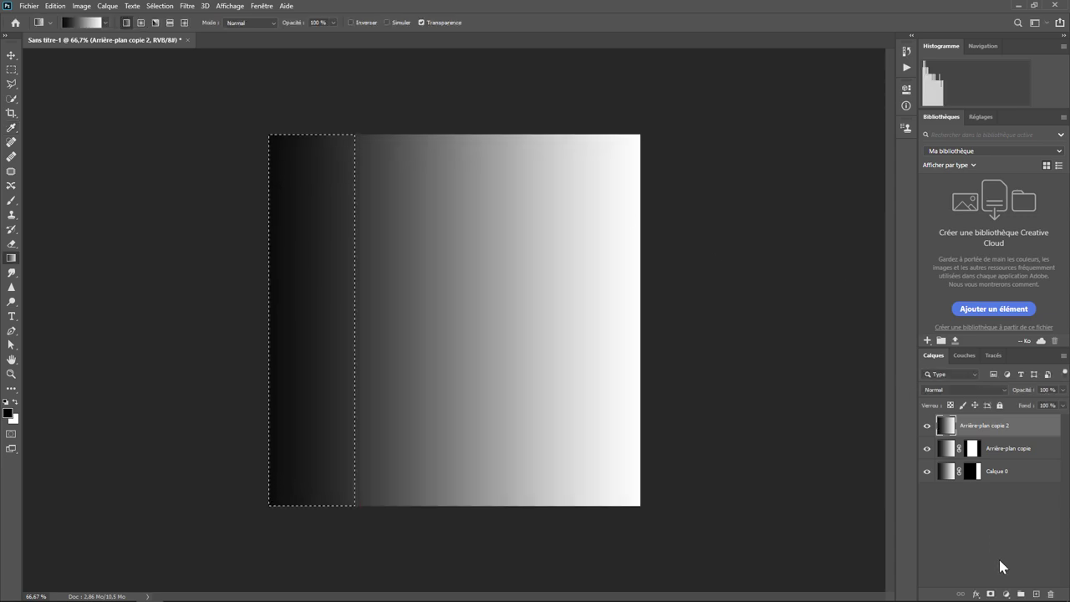
pyautogui.click(991, 594)
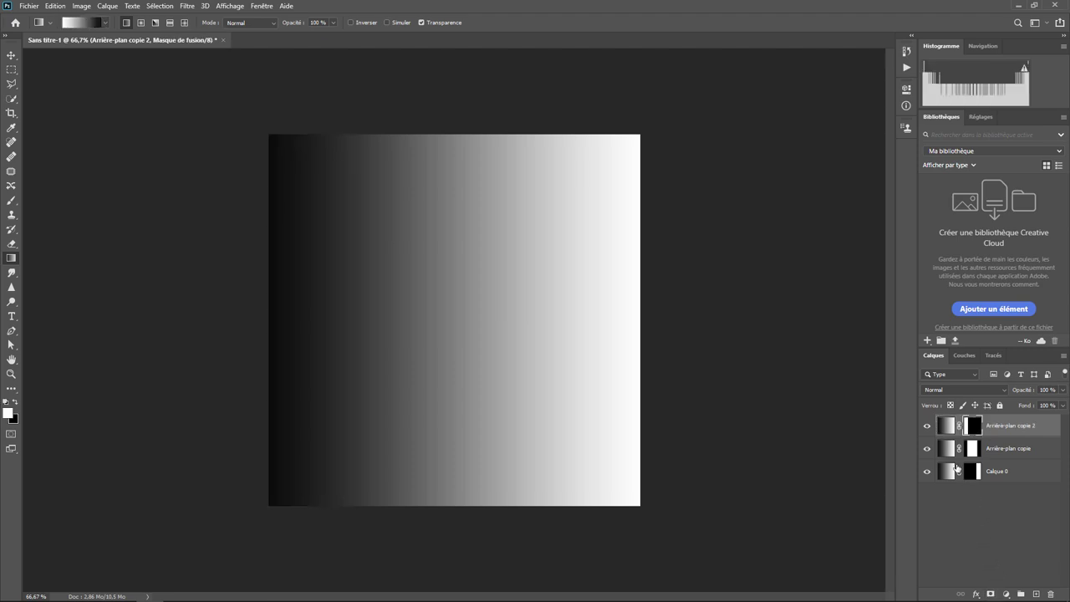
# Step: Toggle layer visibility to inspect each tone mask, leaving only Calque 0 visible and active
pyautogui.click(926, 449)
pyautogui.click(928, 471)
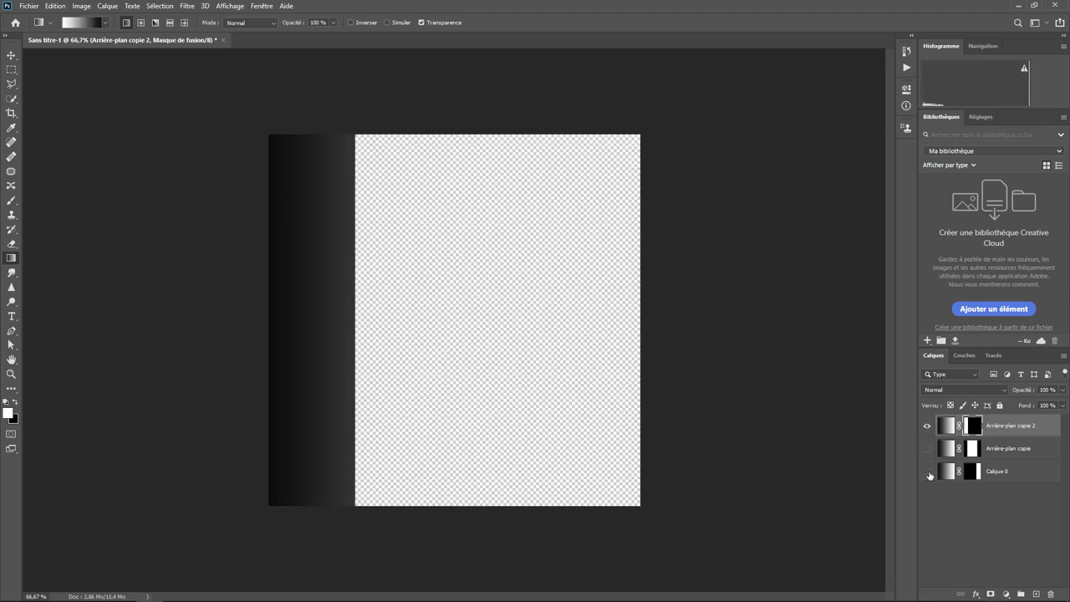
pyautogui.click(926, 427)
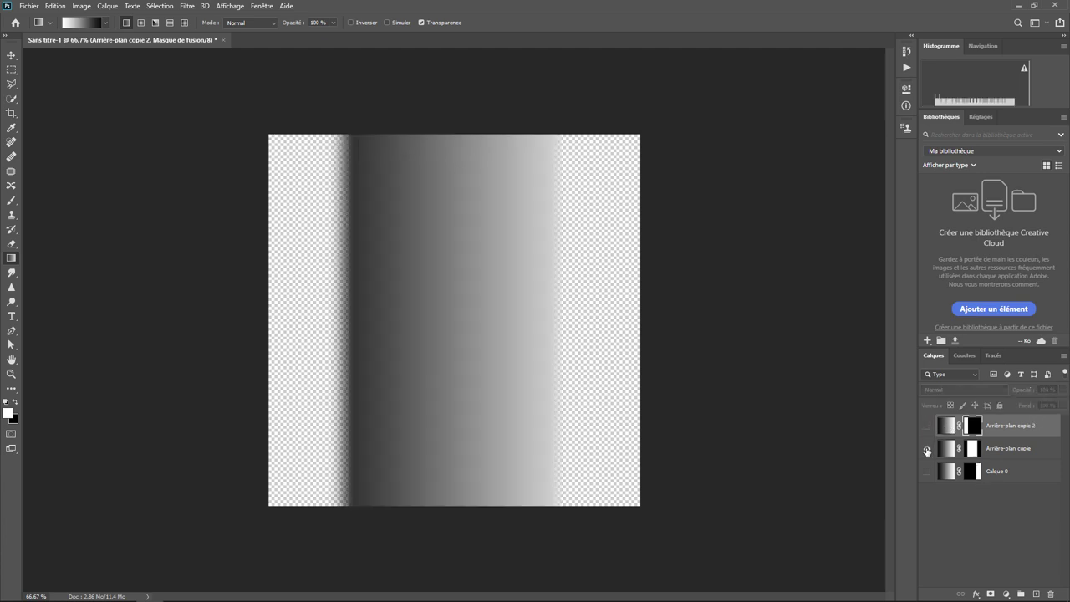
pyautogui.click(926, 449)
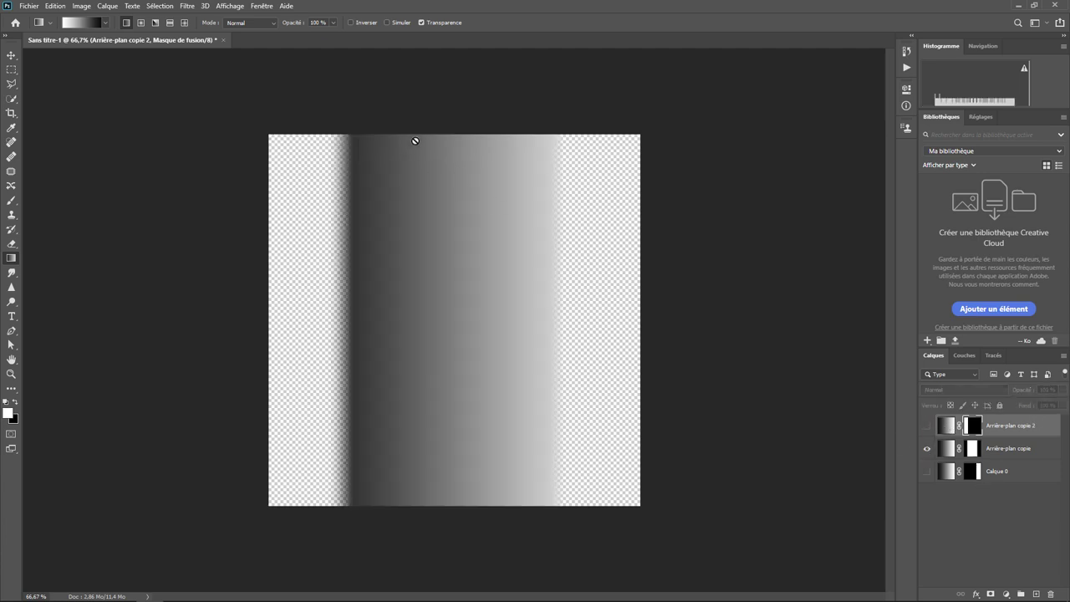
pyautogui.click(926, 473)
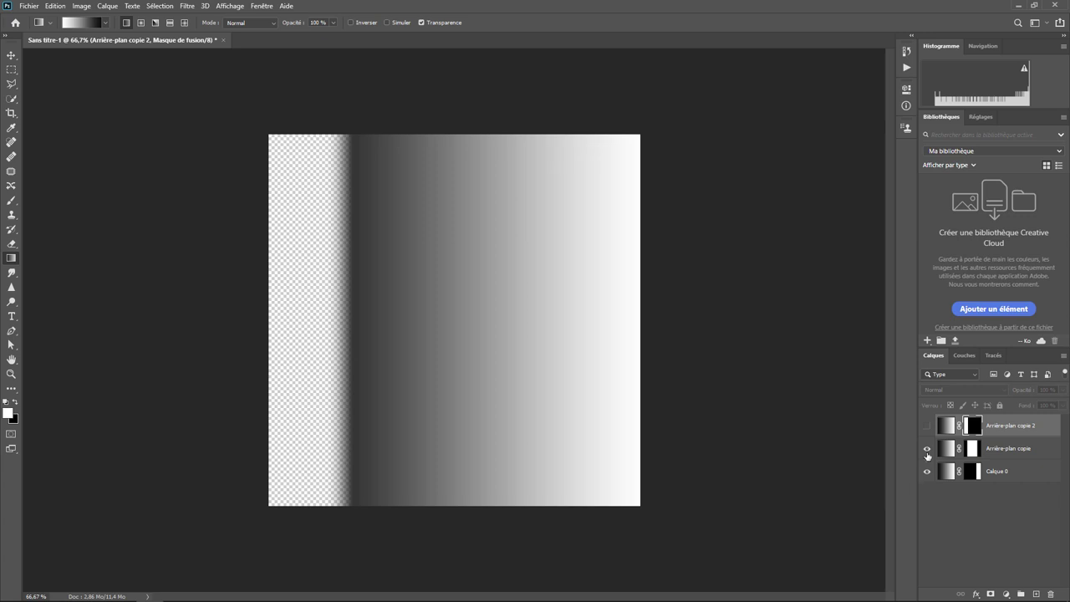
pyautogui.click(926, 449)
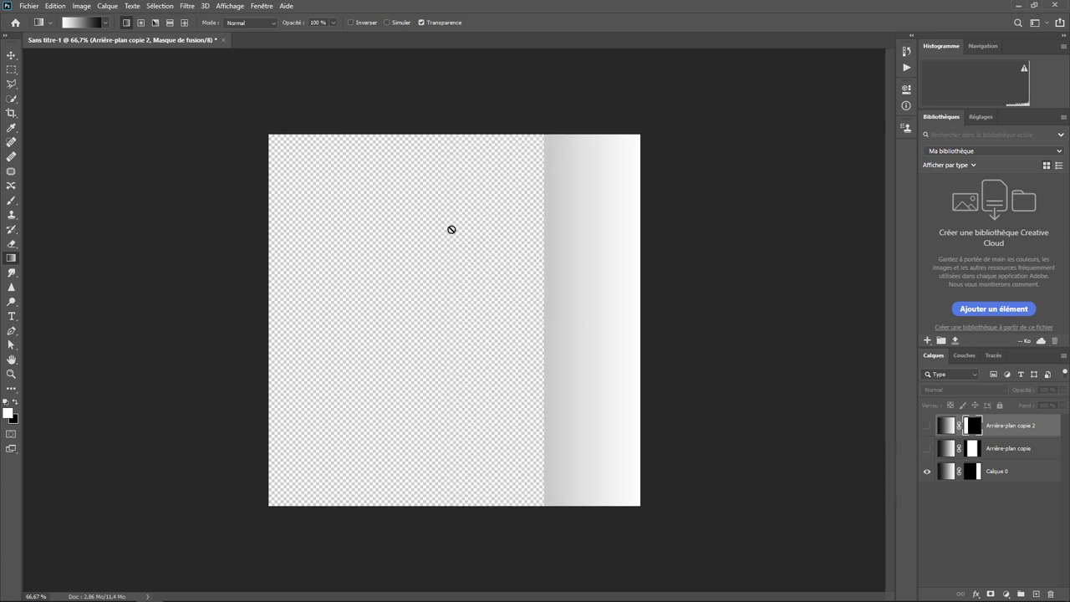
pyautogui.click(1005, 478)
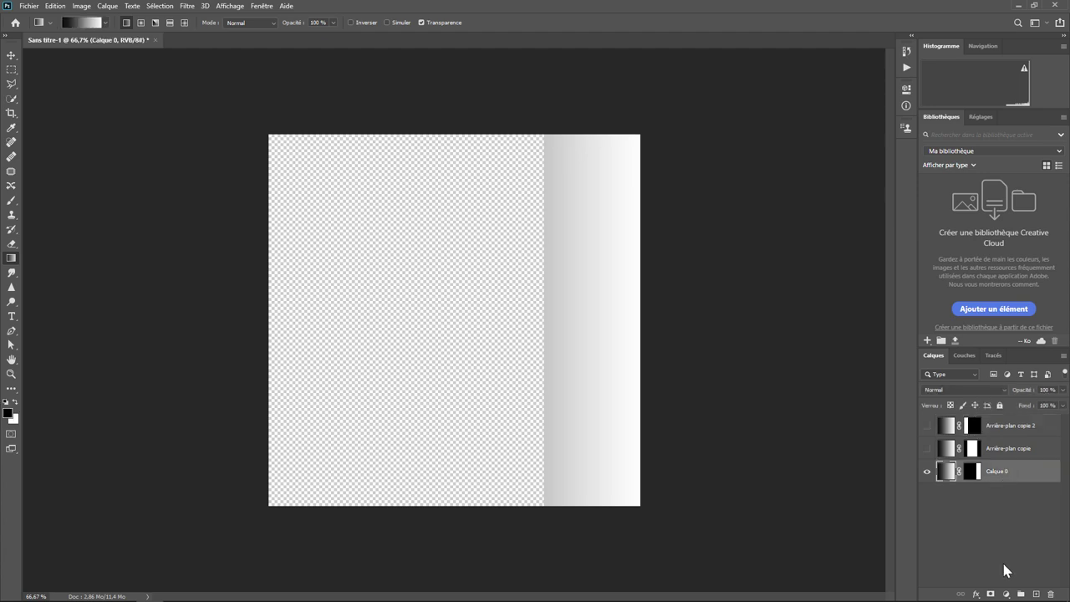
# Step: Add a solid fill layer in red c9302c clipped to the Calque 0 highlights layer
pyautogui.click(1006, 593)
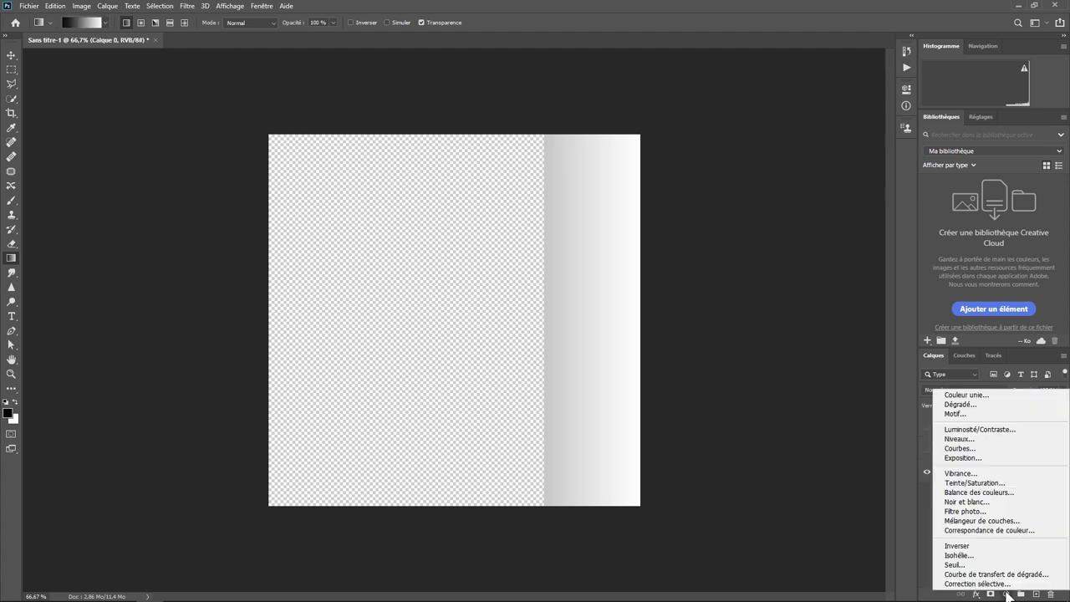
pyautogui.click(969, 395)
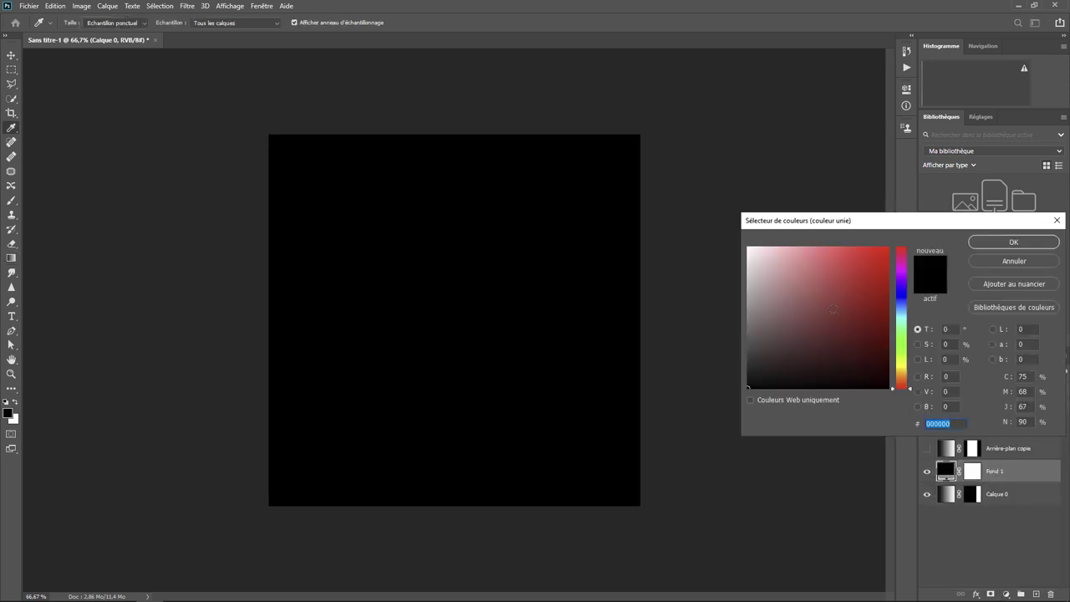
pyautogui.click(875, 254)
pyautogui.write('c9302c')
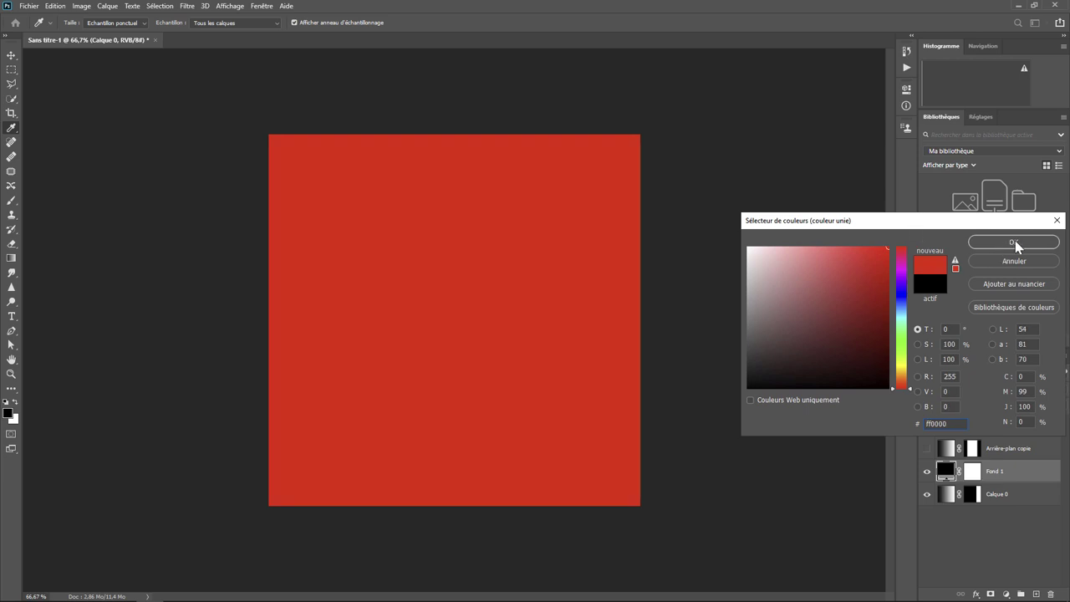
pyautogui.click(1013, 241)
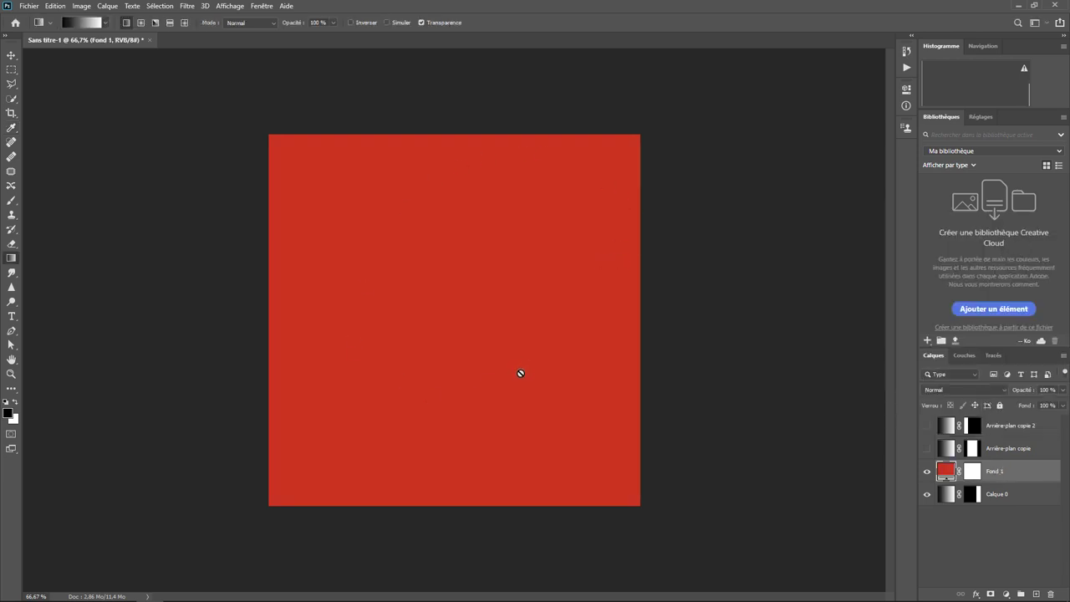
pyautogui.rightClick(1003, 473)
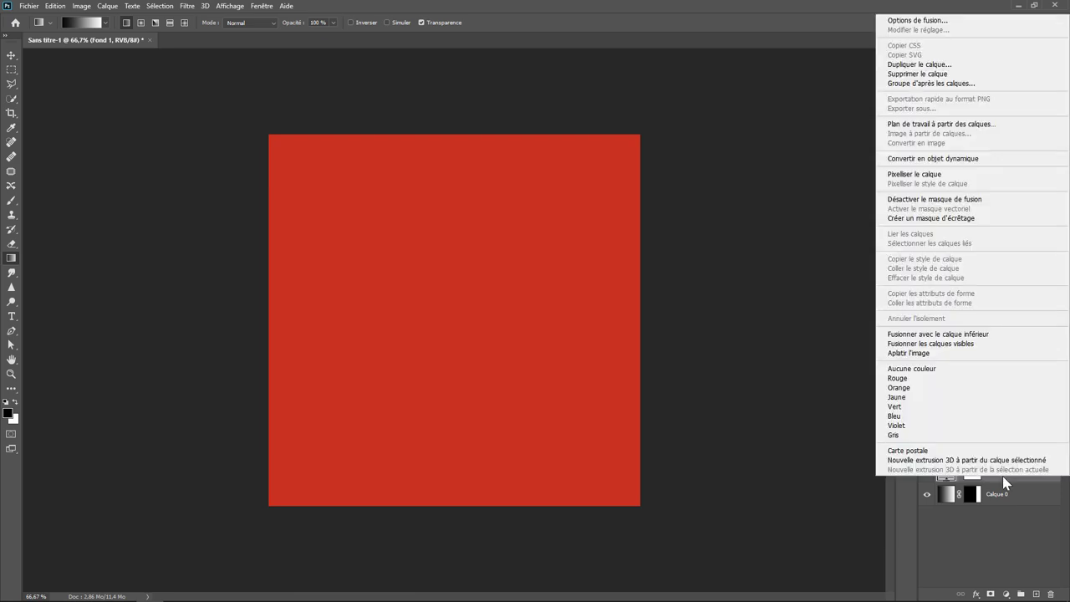
pyautogui.click(983, 218)
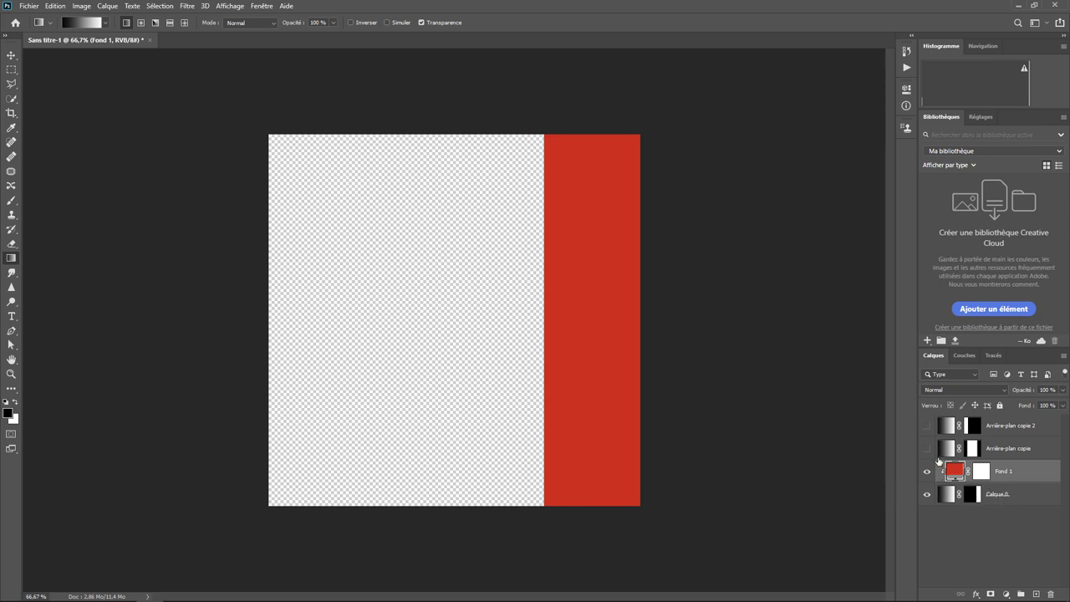
# Step: Show the midtones and shadows copy layers again, including Arrière-plan copie 2
pyautogui.click(926, 449)
pyautogui.click(926, 425)
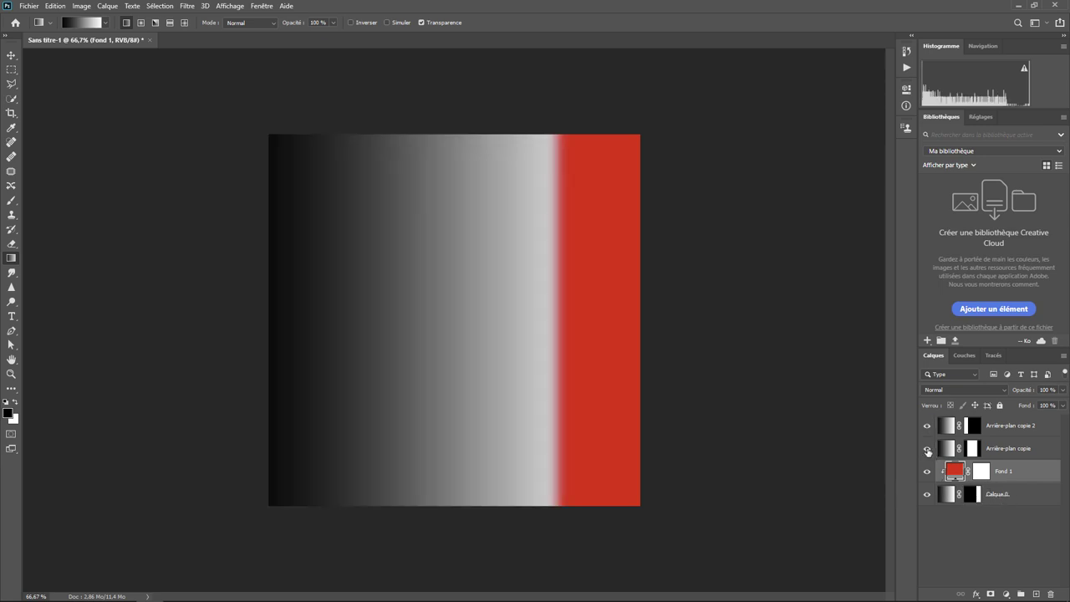
pyautogui.click(1010, 452)
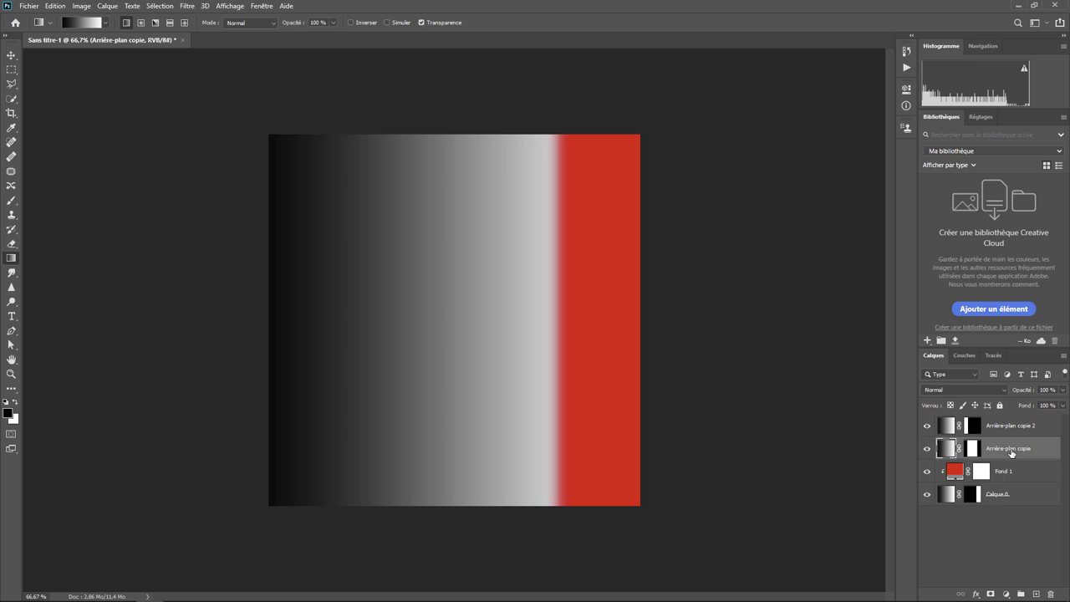
pyautogui.click(1005, 593)
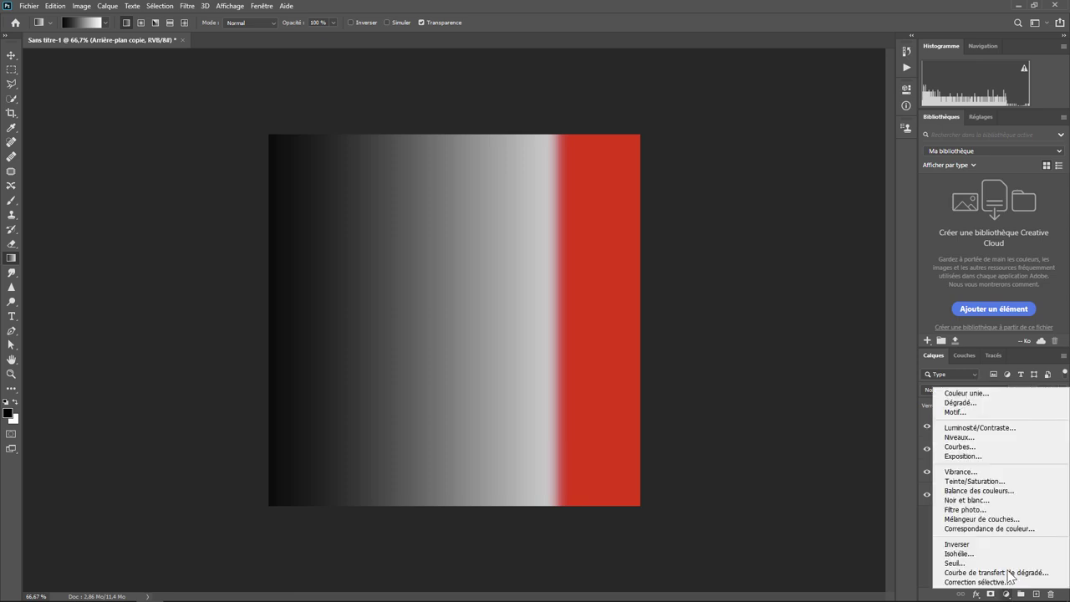
# Step: Add a bright green (00ff1e) solid-colour fill layer, Fond 2
pyautogui.click(967, 393)
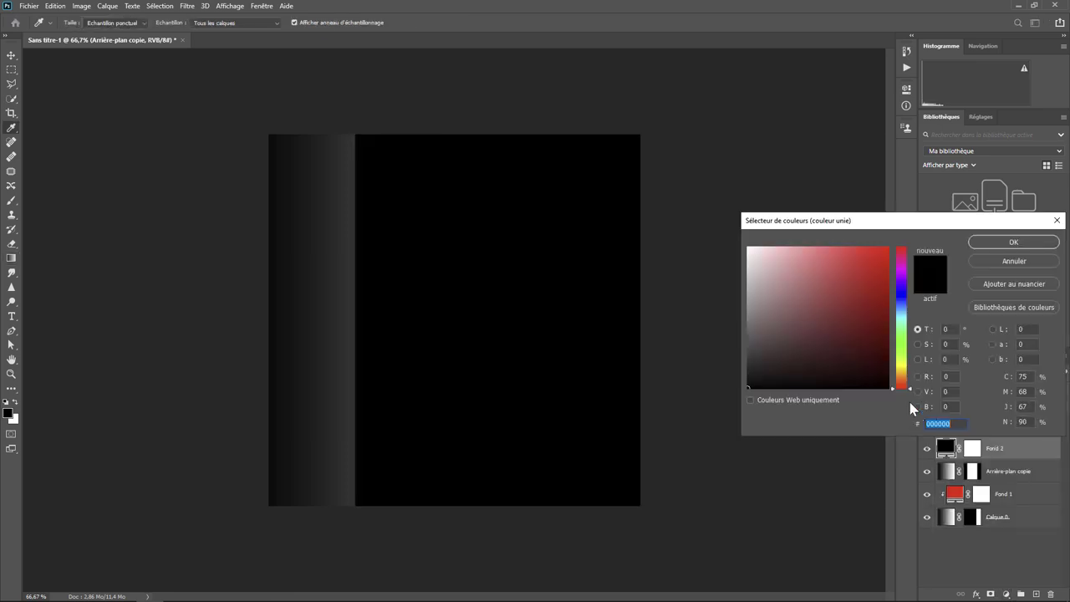
pyautogui.click(901, 339)
pyautogui.moveTo(850, 297); pyautogui.dragTo(888, 246)
pyautogui.click(1013, 243)
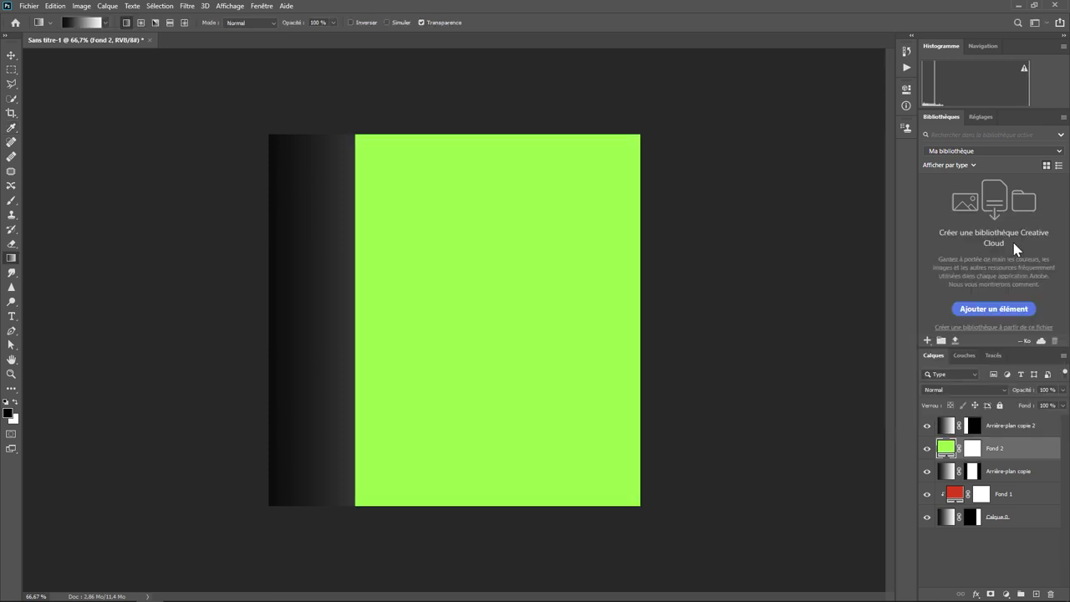
# Step: Clip Fond 2 to Arrière-plan copie and select the Arrière-plan copie 2 layer
pyautogui.rightClick(1028, 457)
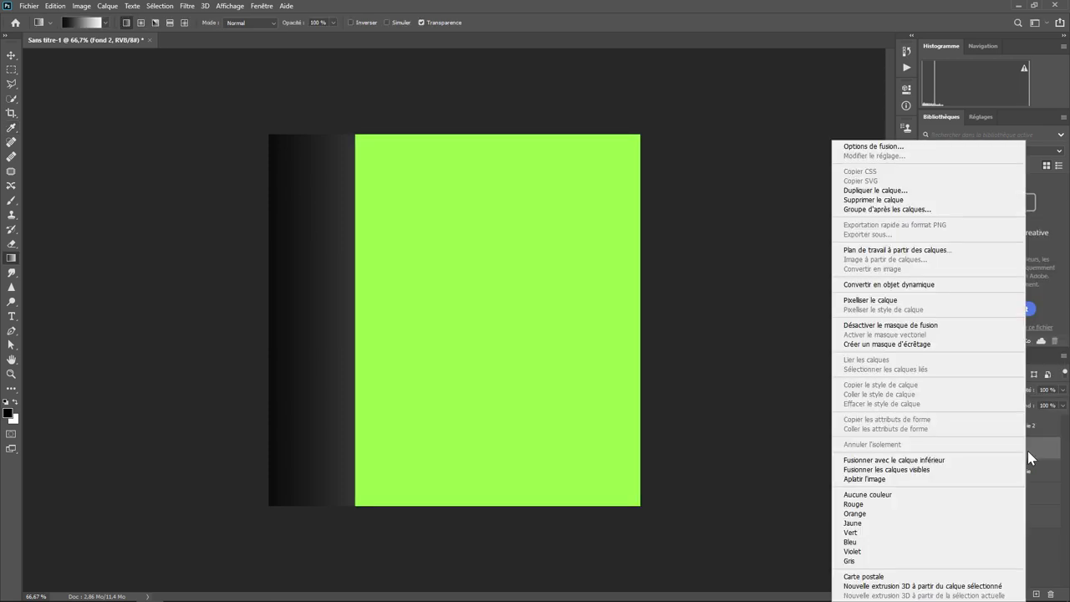
pyautogui.click(911, 344)
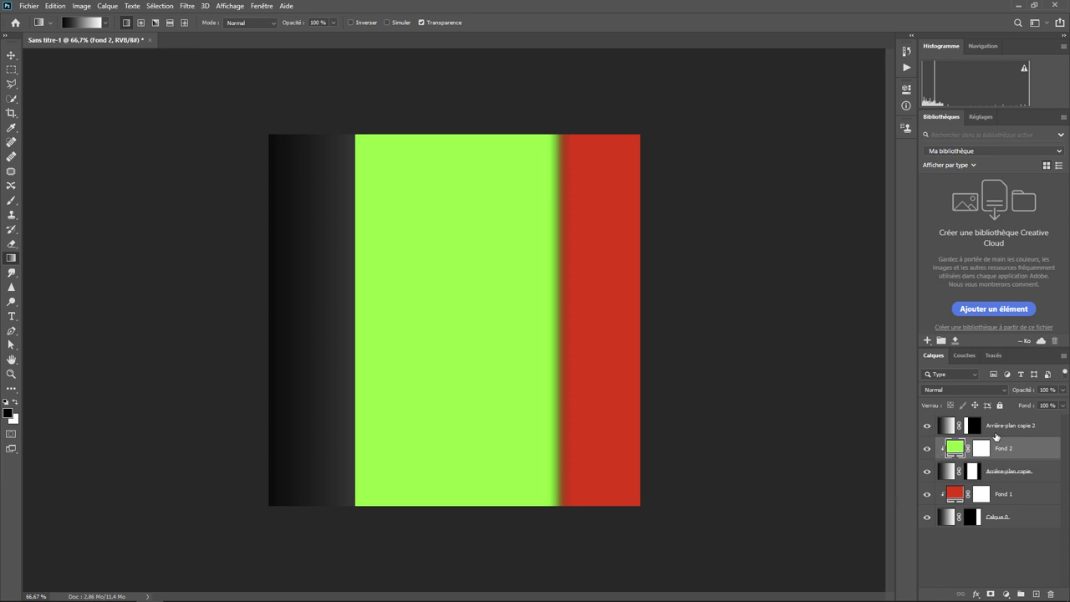
pyautogui.click(1000, 429)
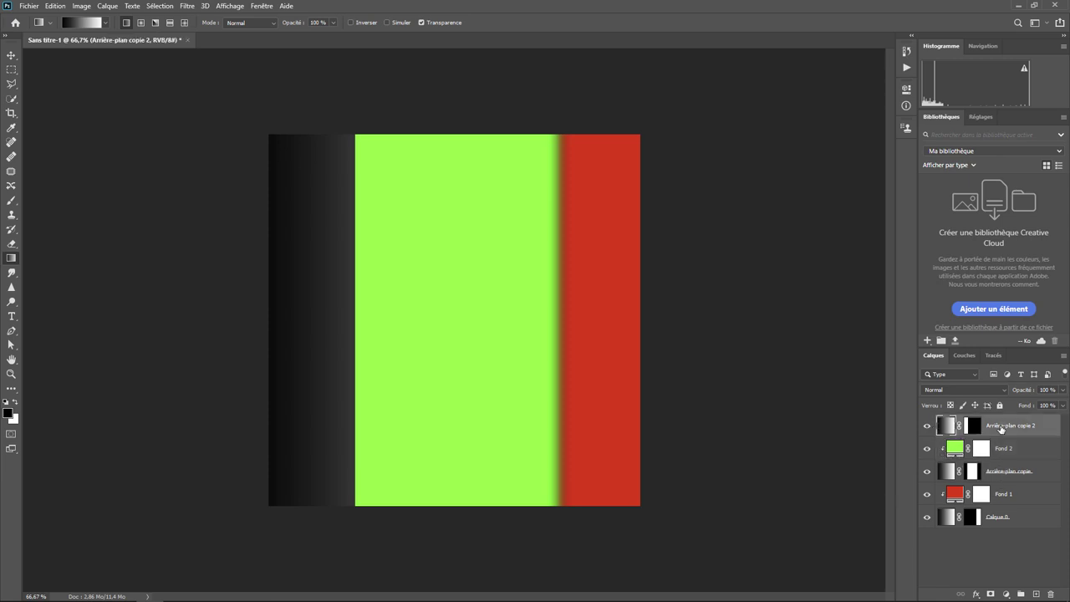
# Step: Add a blue 0018ff solid-colour layer, Fond 3, and clip it to Arrière-plan copie 2
pyautogui.click(1007, 593)
pyautogui.click(966, 394)
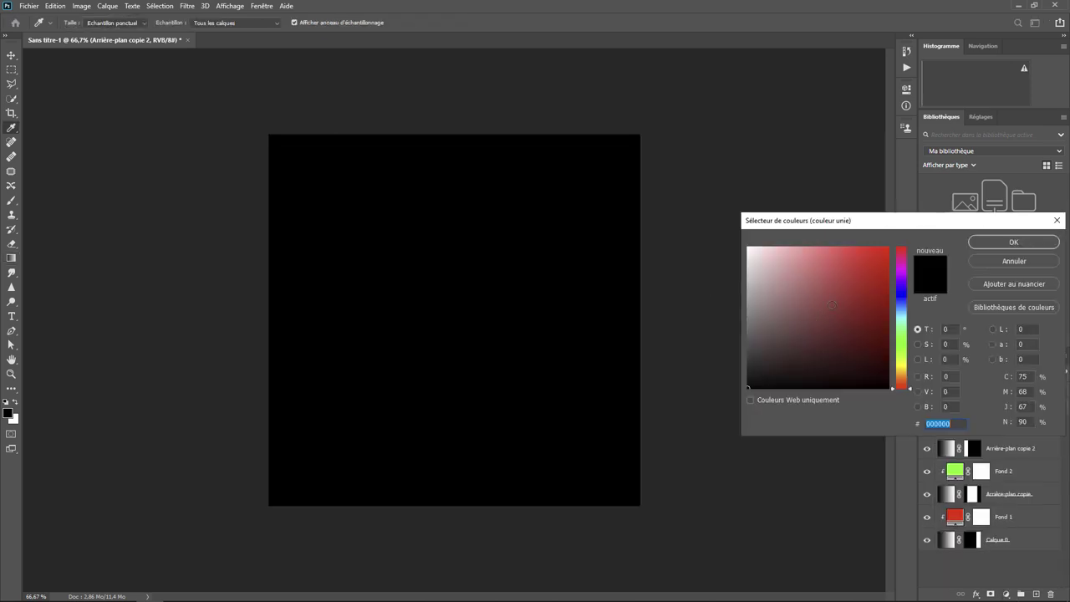
pyautogui.click(842, 313)
pyautogui.click(888, 248)
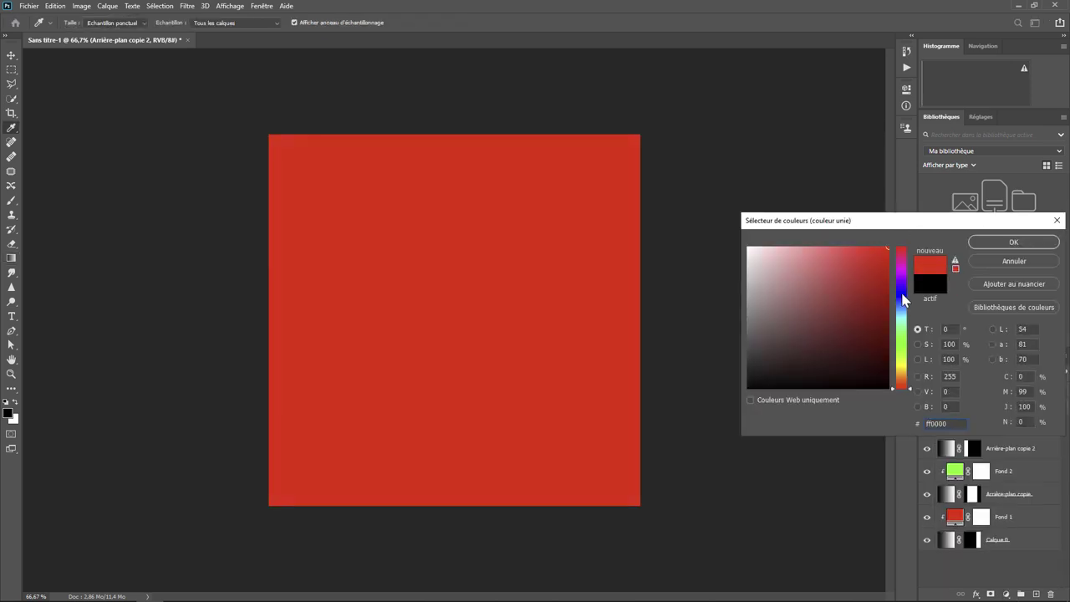
pyautogui.click(901, 295)
pyautogui.click(1039, 243)
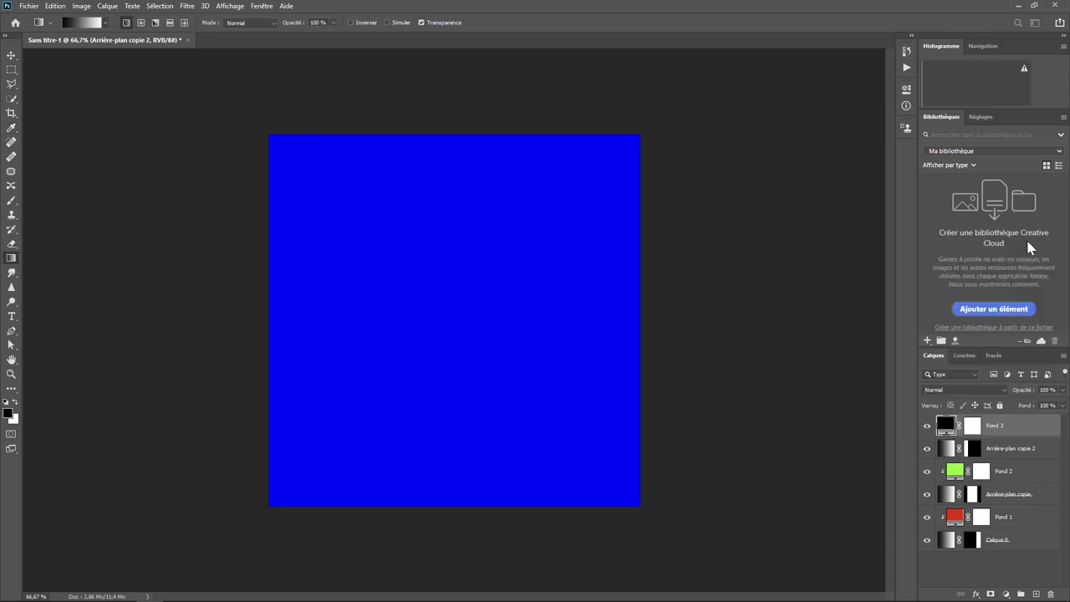
pyautogui.rightClick(1006, 427)
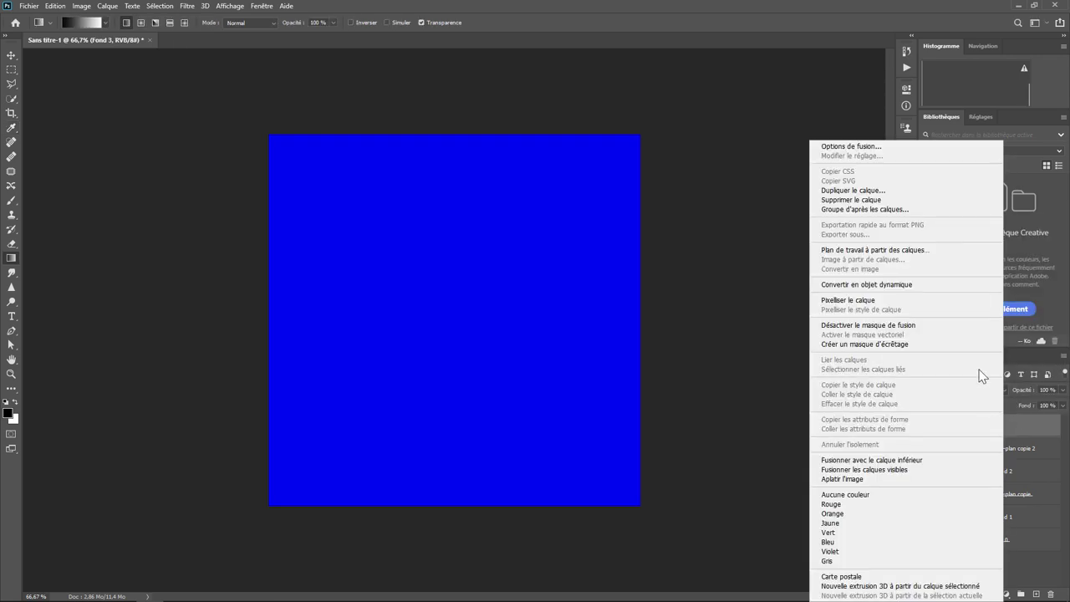
pyautogui.click(938, 348)
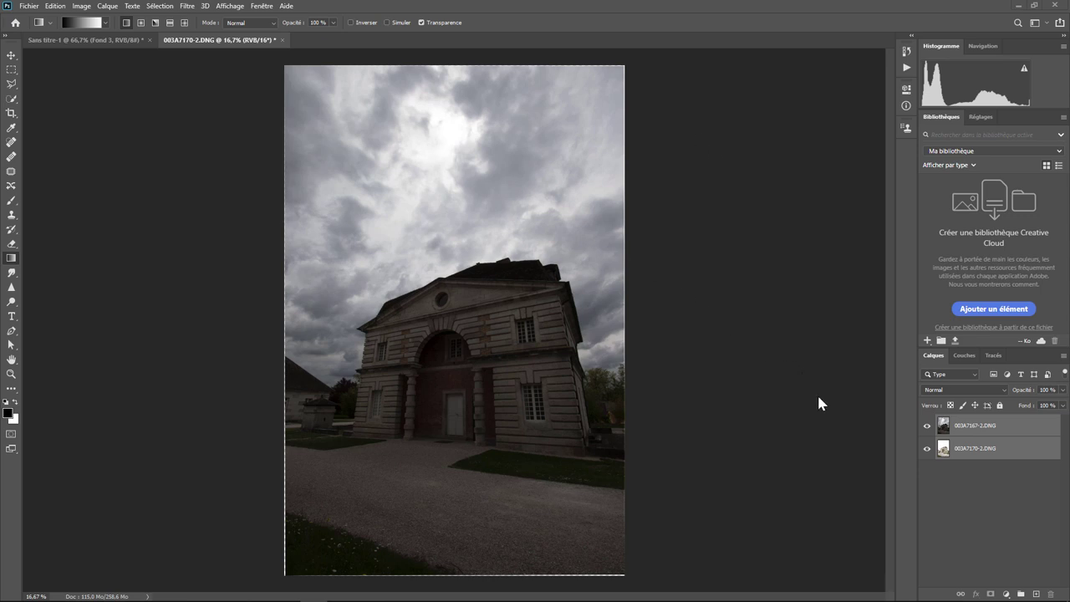
pyautogui.click(926, 427)
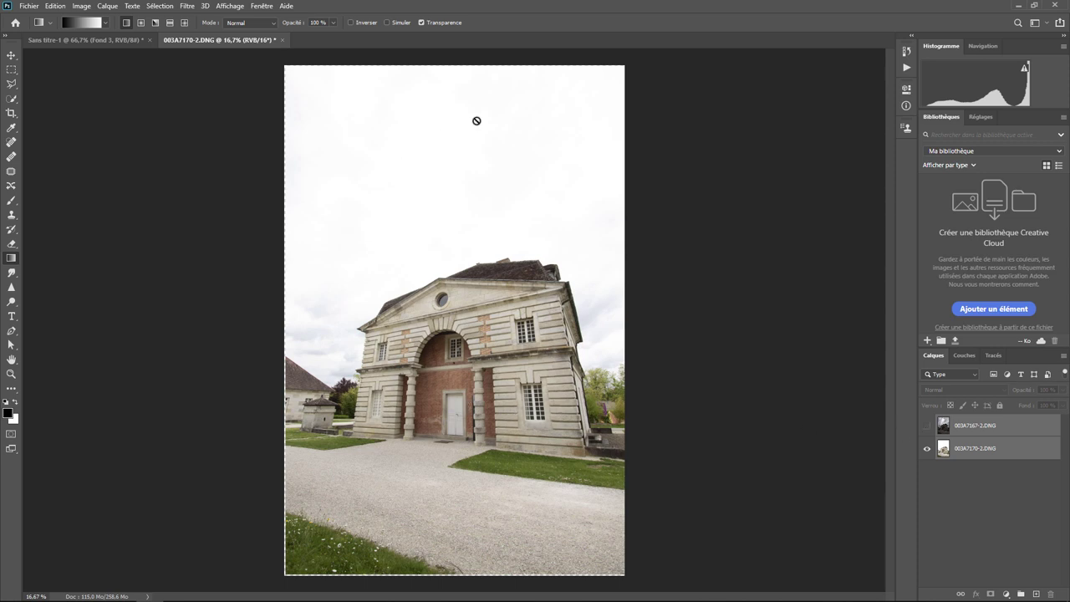
pyautogui.click(926, 427)
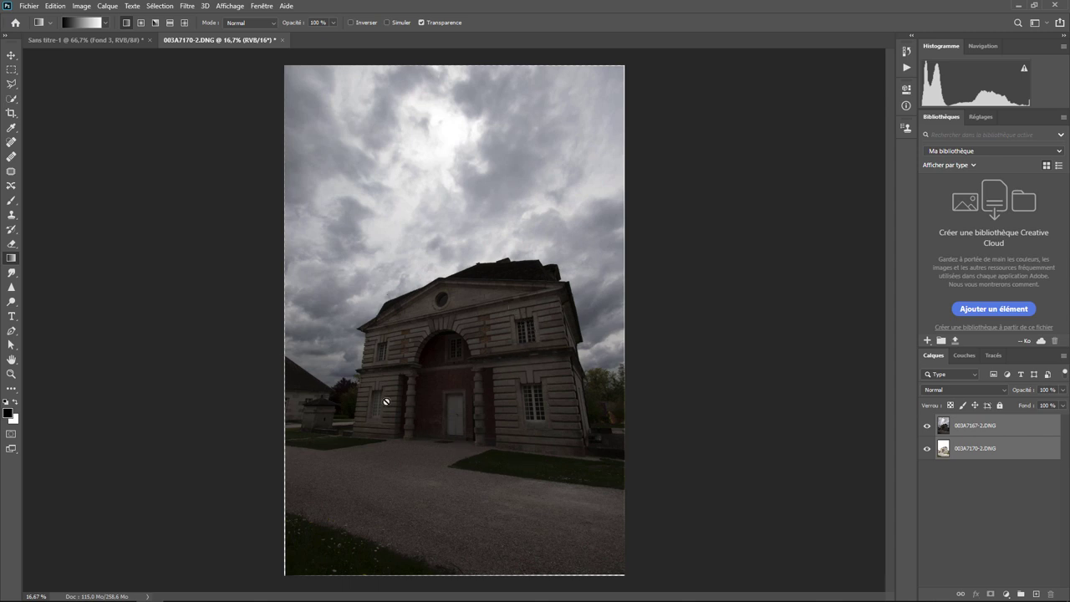
pyautogui.click(928, 427)
pyautogui.click(926, 427)
pyautogui.click(927, 450)
pyautogui.click(927, 450)
pyautogui.click(926, 427)
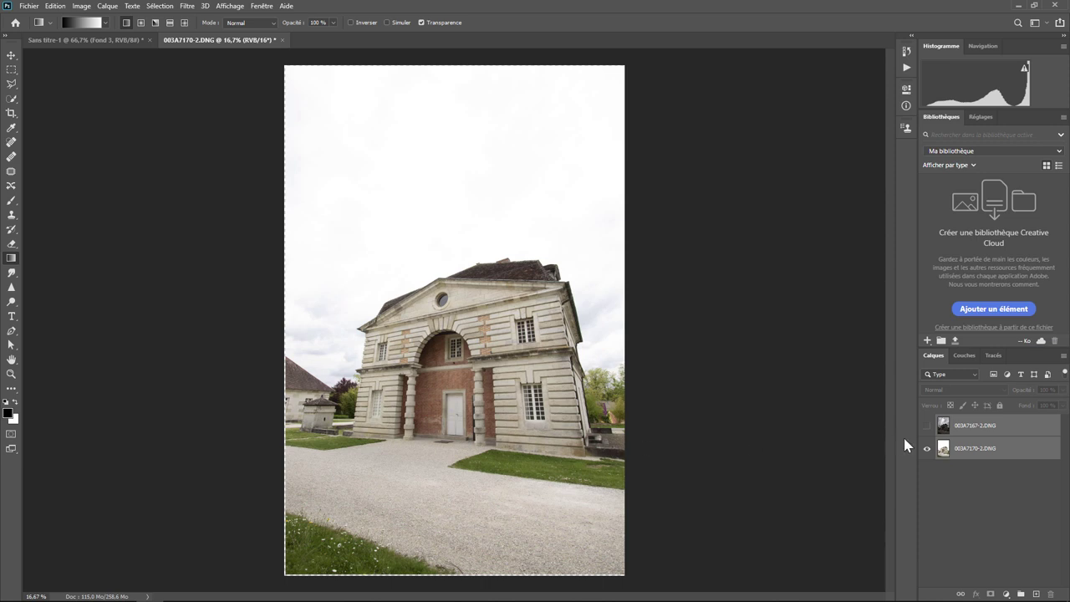
pyautogui.click(926, 425)
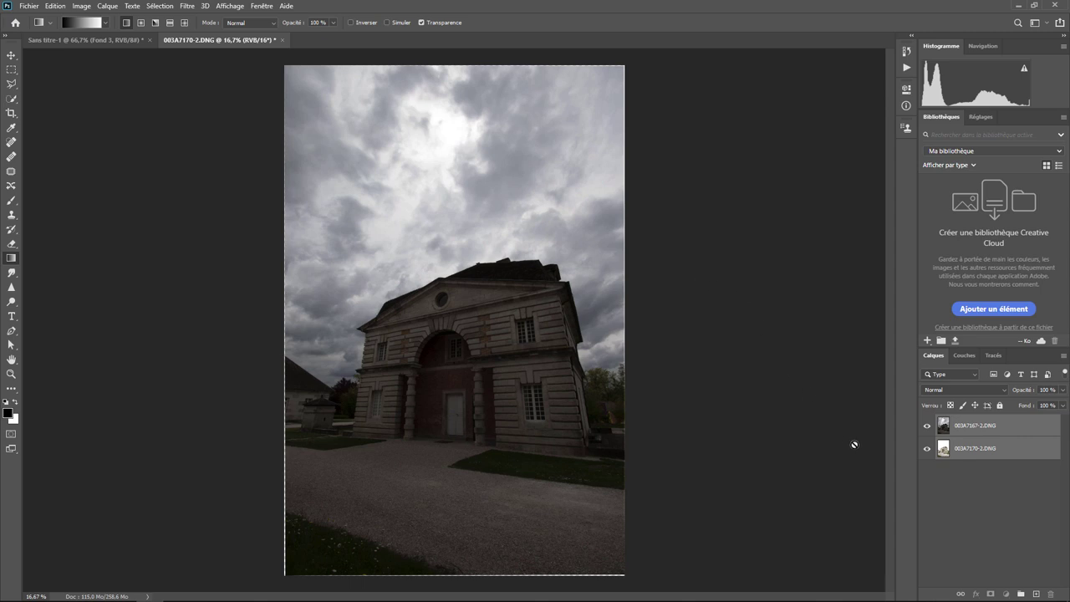
# Step: Add a black-filled layer mask to 003A7167-2.DNG, then select the 003A7170-2.DNG layer
pyautogui.click(975, 427)
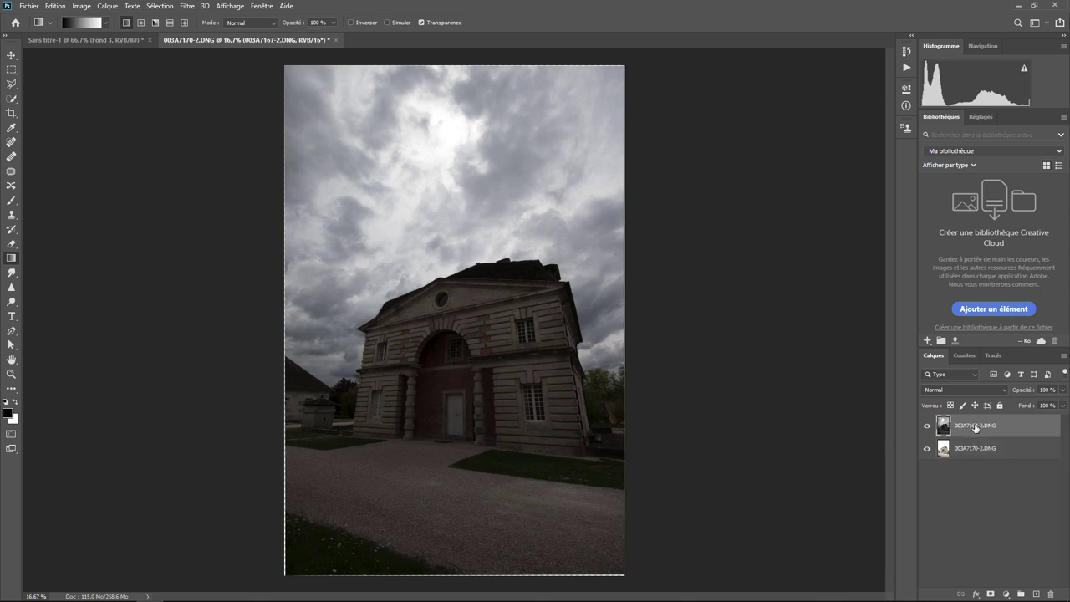
pyautogui.click(990, 592)
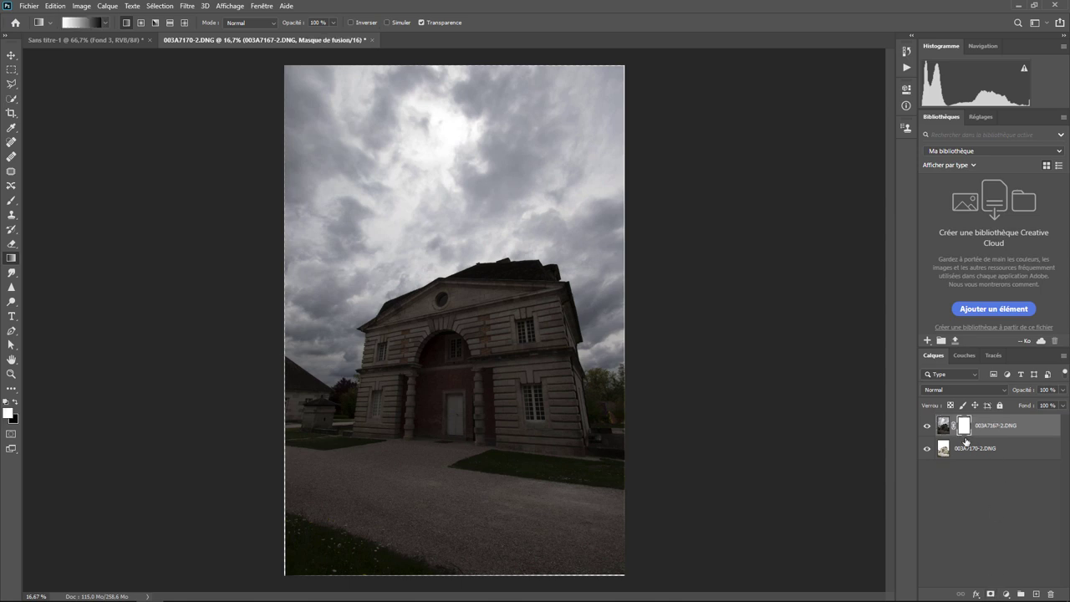
pyautogui.click(55, 6)
pyautogui.click(99, 183)
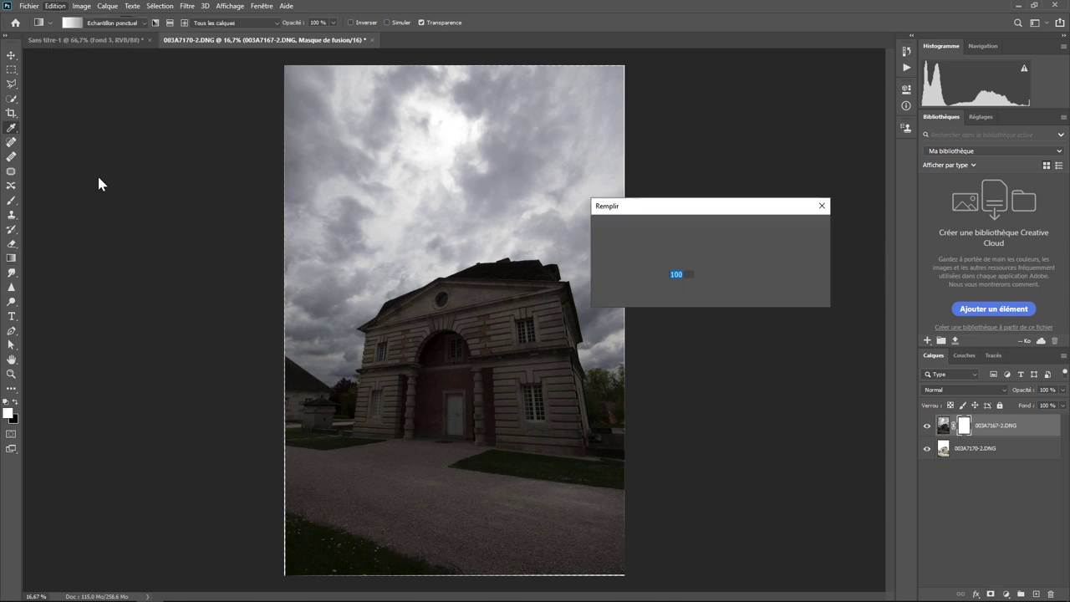
pyautogui.click(797, 227)
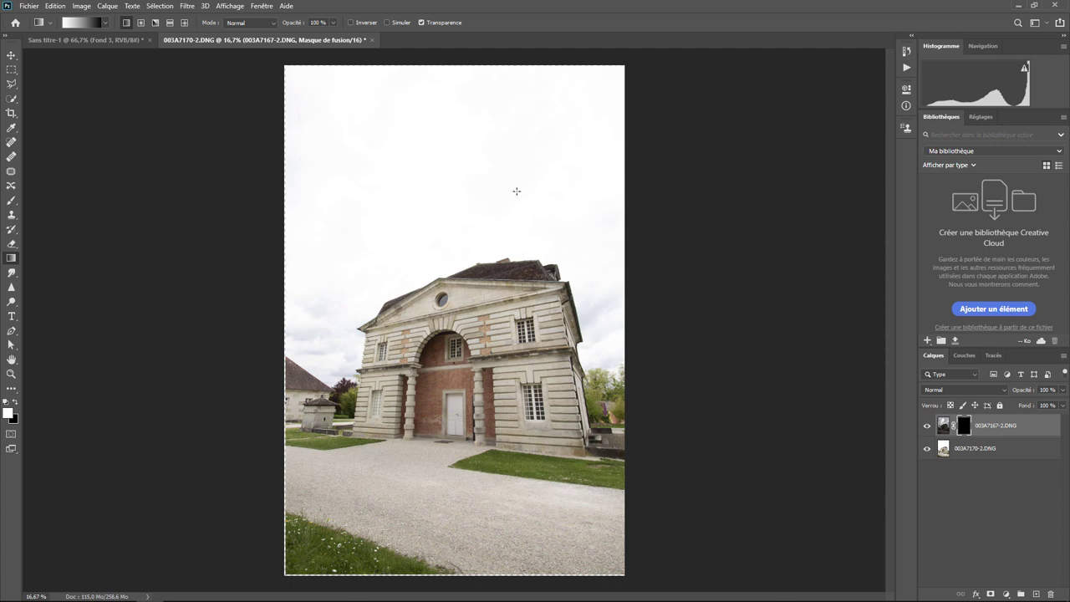
pyautogui.click(962, 451)
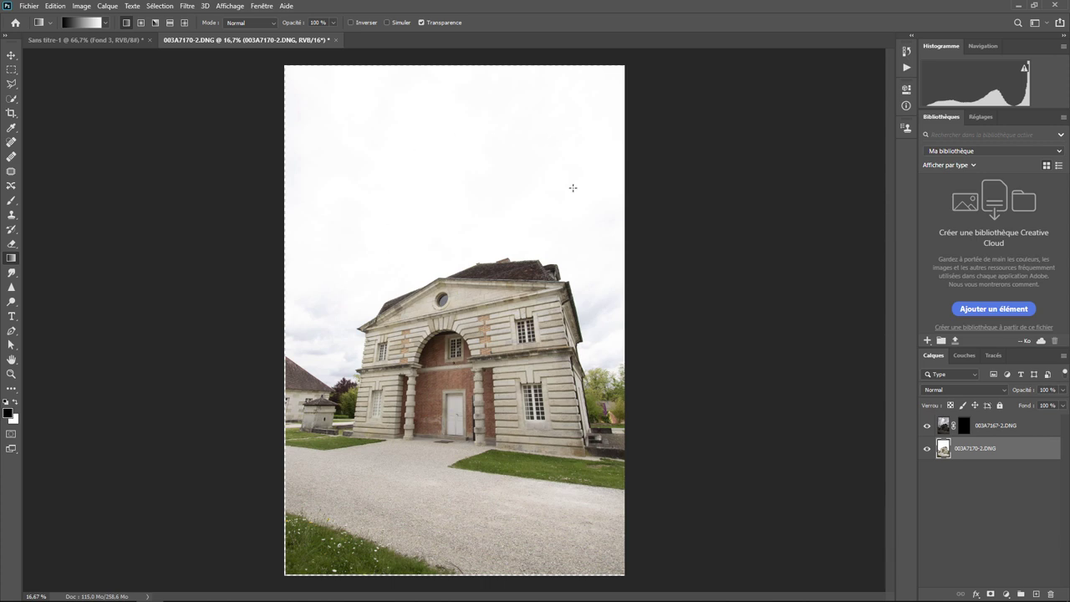
# Step: Use Quick Selection on the sky above the building, refining the edge along the treetops
pyautogui.rightClick(12, 100)
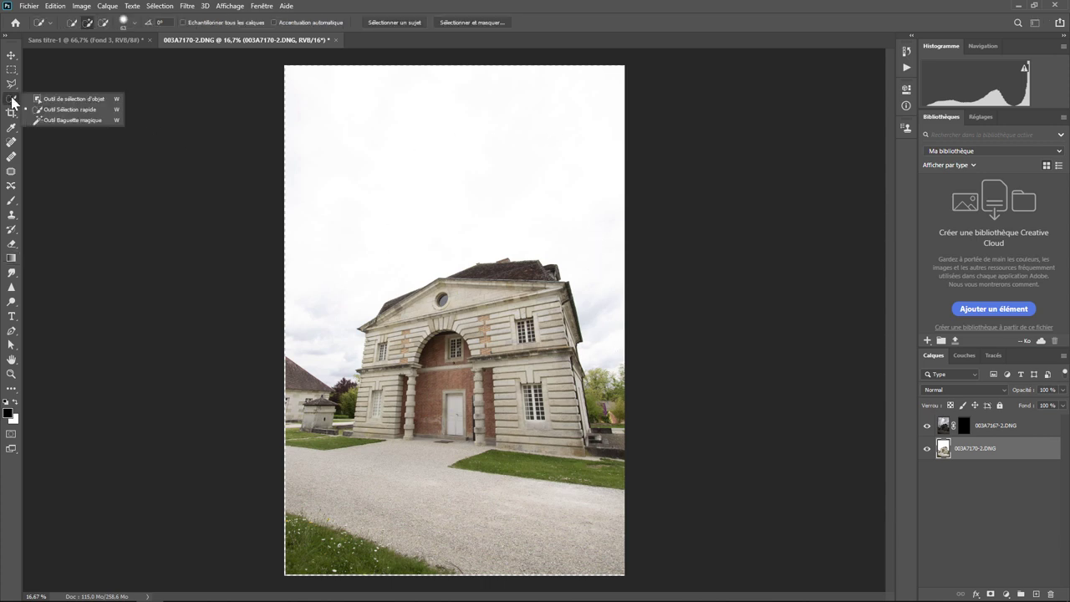
pyautogui.click(67, 109)
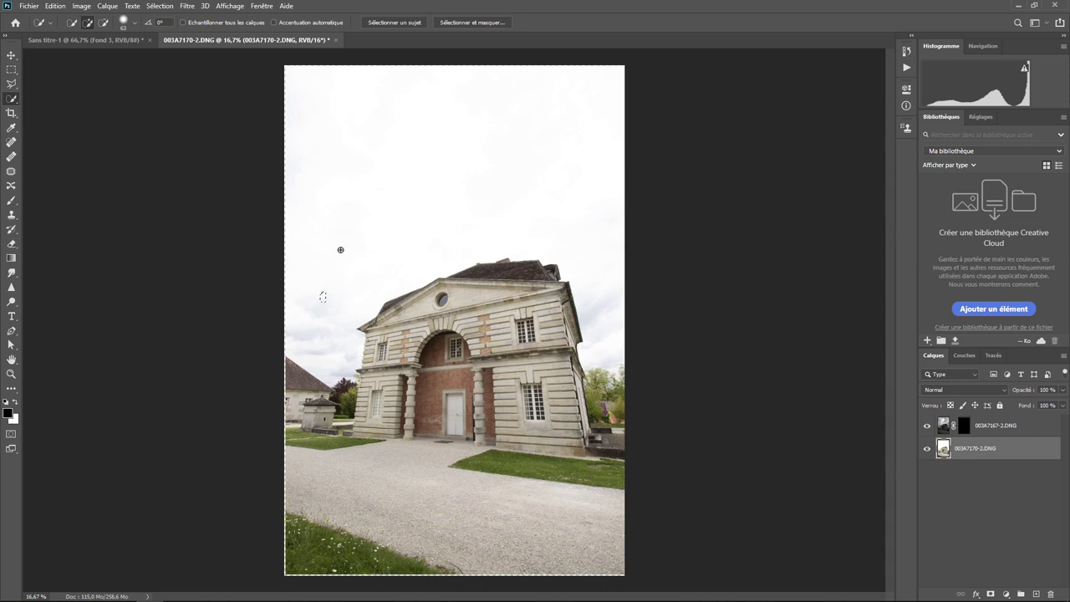
pyautogui.moveTo(377, 155); pyautogui.dragTo(469, 173)
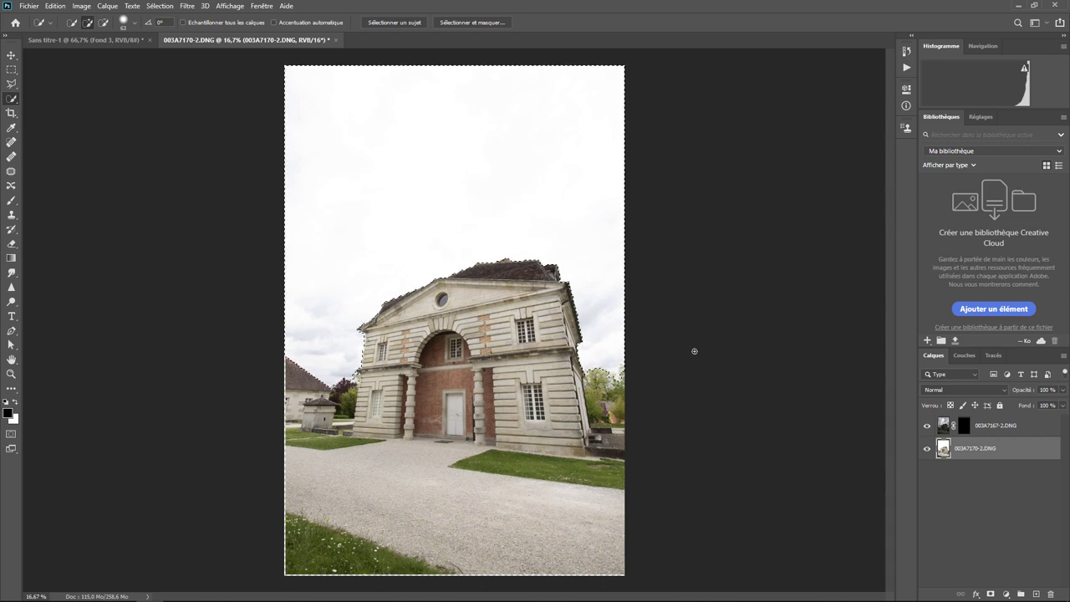
pyautogui.hotkey('ctrl', '+')
pyautogui.hotkey('ctrl', '+')
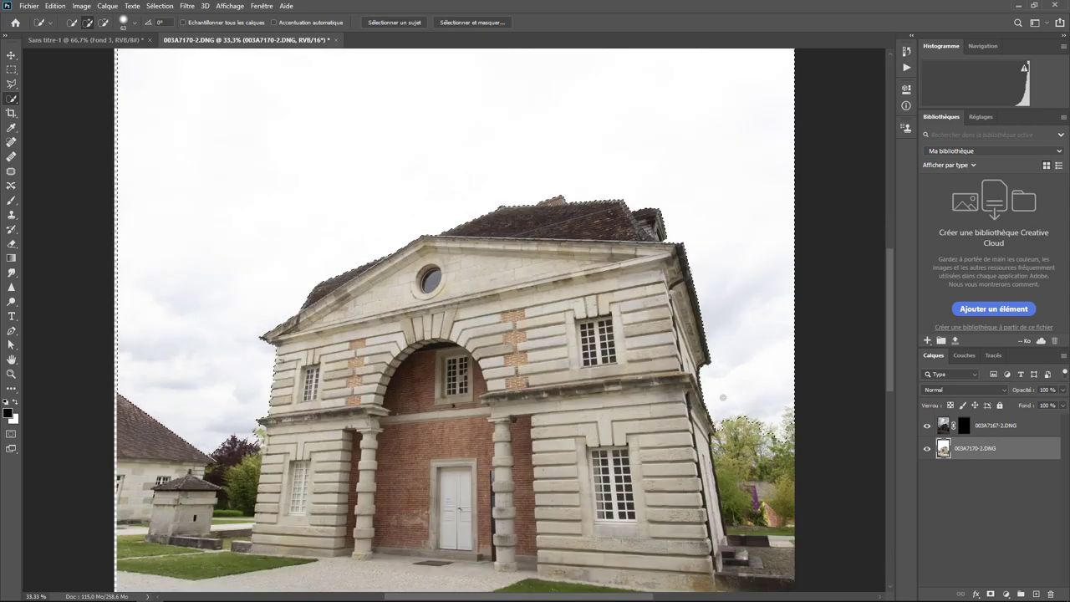
pyautogui.hotkey('ctrl', '+')
pyautogui.hotkey('ctrl', '+')
pyautogui.moveTo(733, 429); pyautogui.dragTo(389, 324)
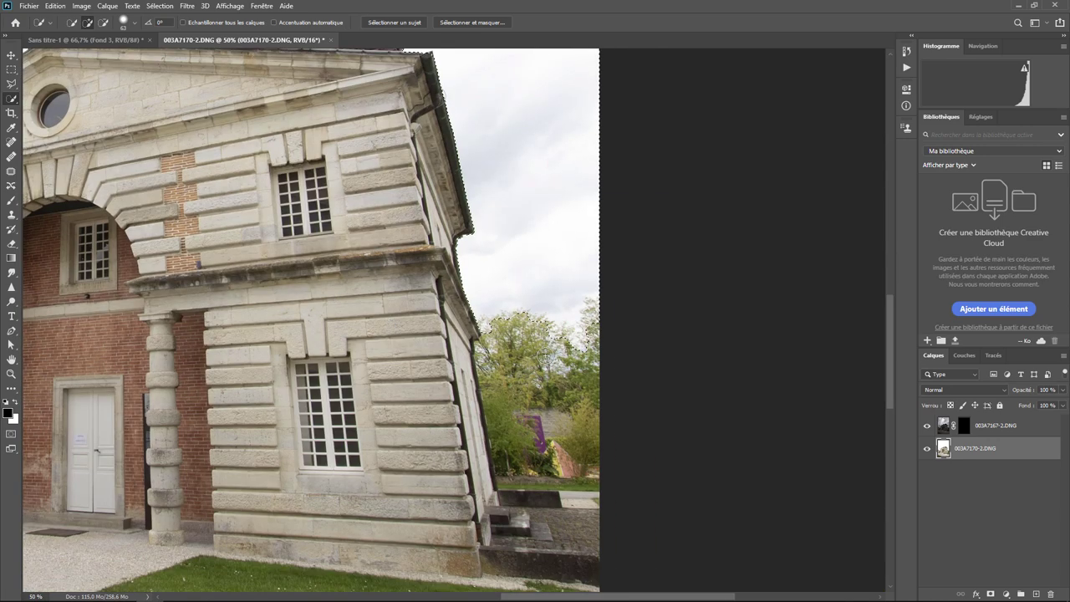
pyautogui.hotkey('ctrl', '+')
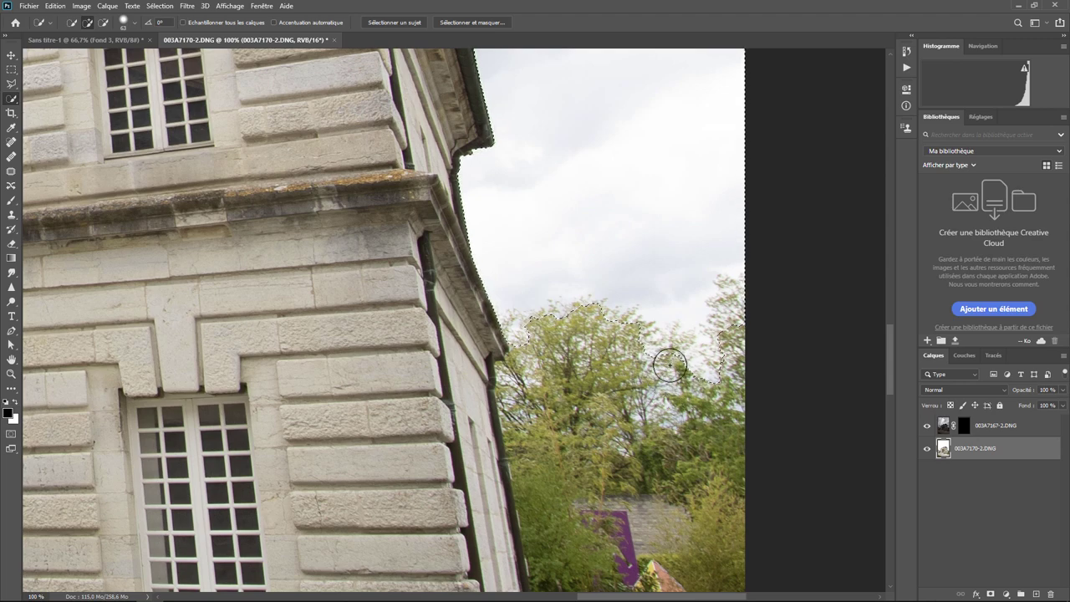
pyautogui.hotkey('ctrl', '-')
pyautogui.hotkey('ctrl', '-')
pyautogui.hotkey('ctrl', '-')
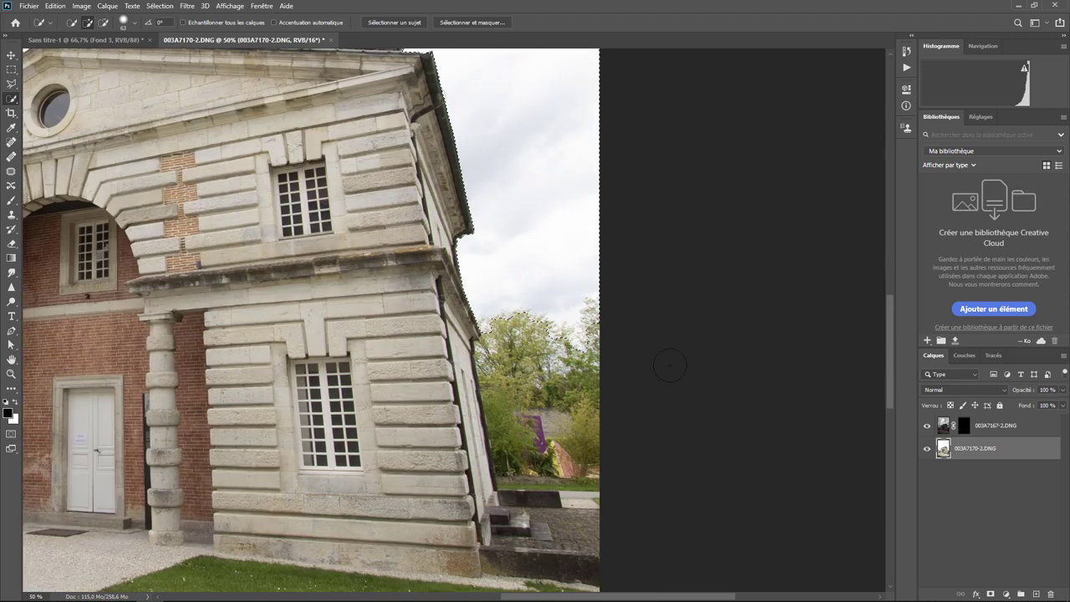
pyautogui.hotkey('ctrl', '-')
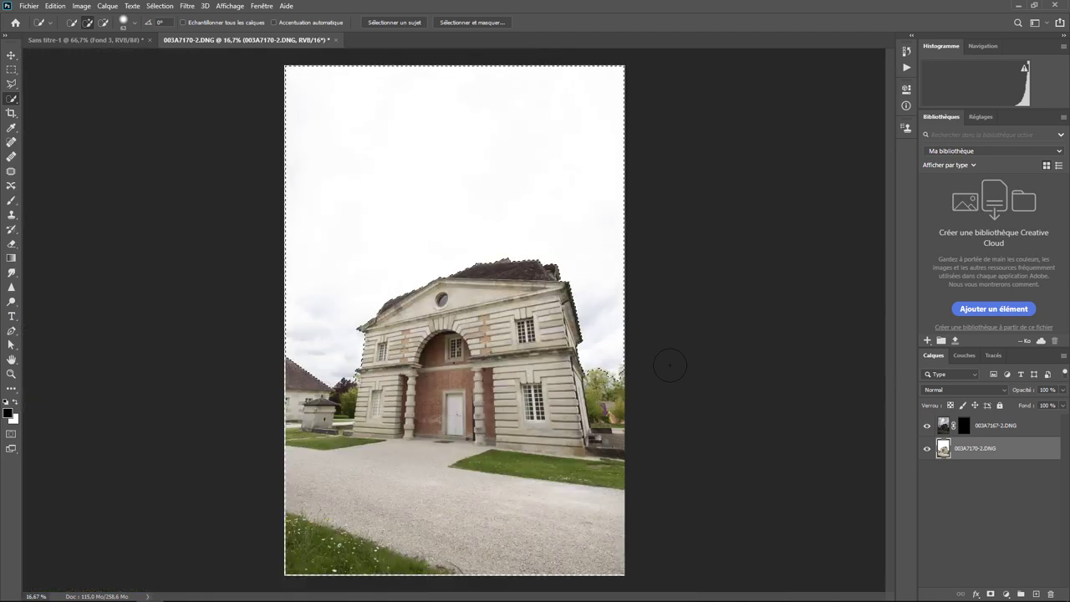
# Step: Make a Tons clairs Color Range selection with range 191 and 3% tolerance
pyautogui.click(154, 7)
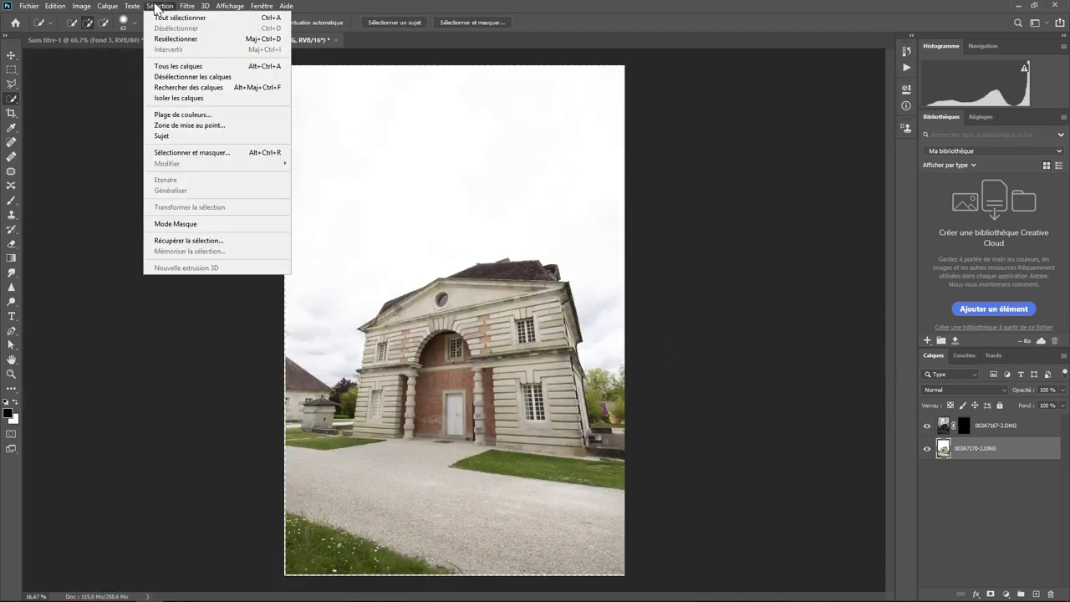
pyautogui.click(182, 115)
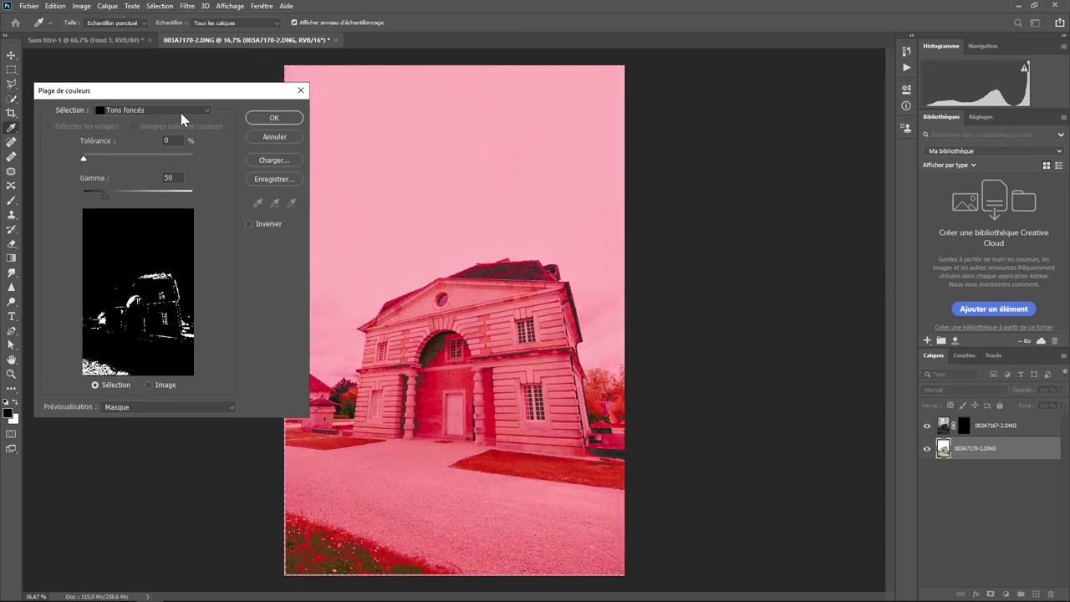
pyautogui.click(182, 112)
pyautogui.click(138, 216)
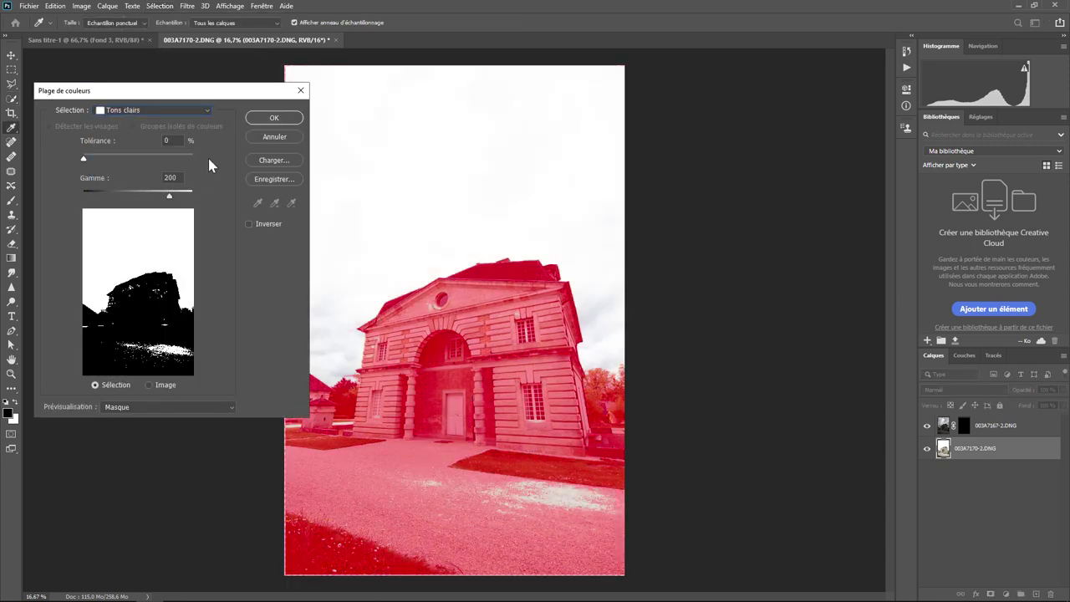
pyautogui.moveTo(230, 105); pyautogui.dragTo(808, 117)
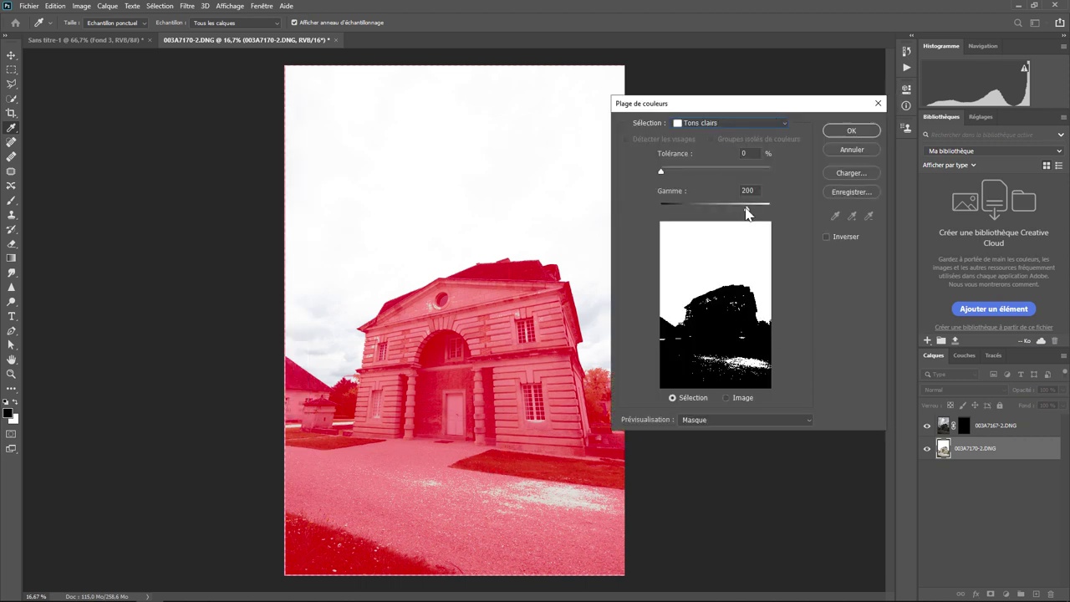
pyautogui.moveTo(730, 111); pyautogui.dragTo(788, 105)
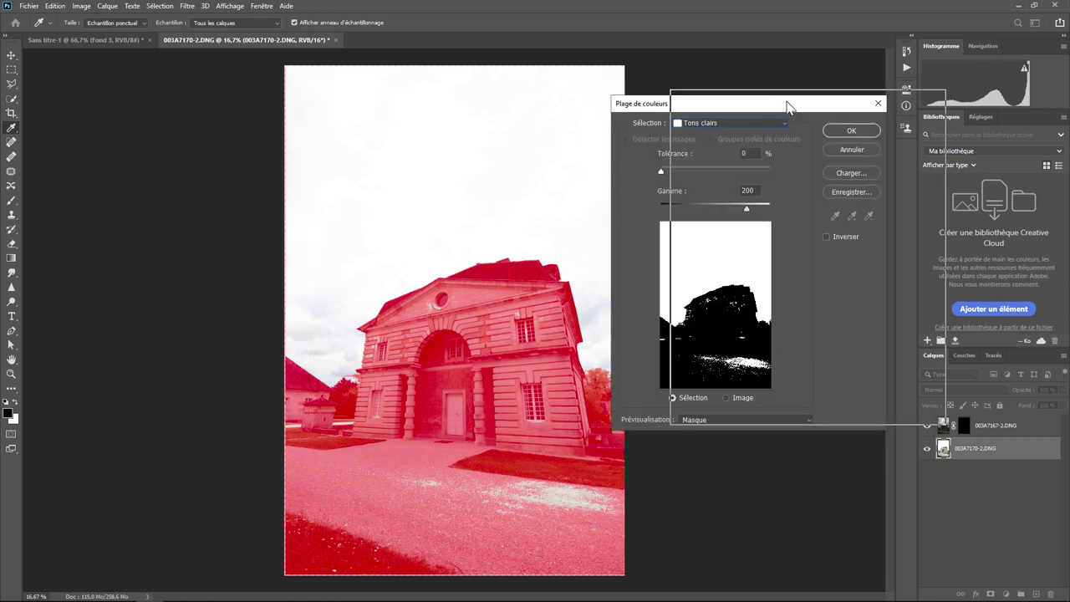
pyautogui.moveTo(808, 209)
pyautogui.mouseDown()
pyautogui.moveTo(781, 205)
pyautogui.moveTo(816, 216)
pyautogui.mouseUp()
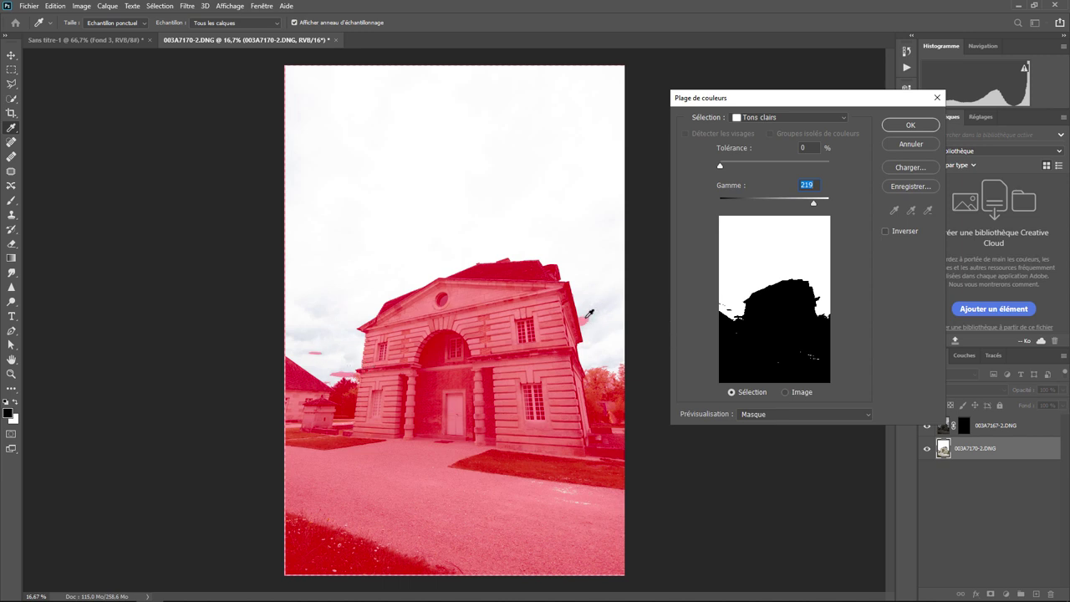
pyautogui.moveTo(814, 207); pyautogui.dragTo(802, 207)
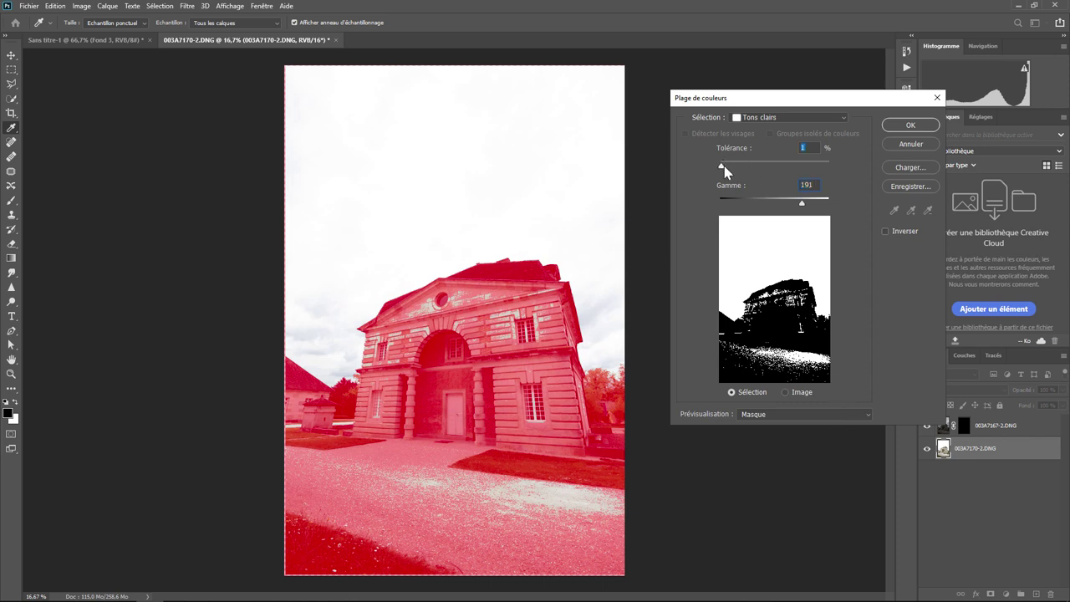
pyautogui.moveTo(724, 167)
pyautogui.mouseDown()
pyautogui.moveTo(733, 166)
pyautogui.moveTo(722, 167)
pyautogui.mouseUp()
pyautogui.moveTo(722, 167); pyautogui.dragTo(723, 168)
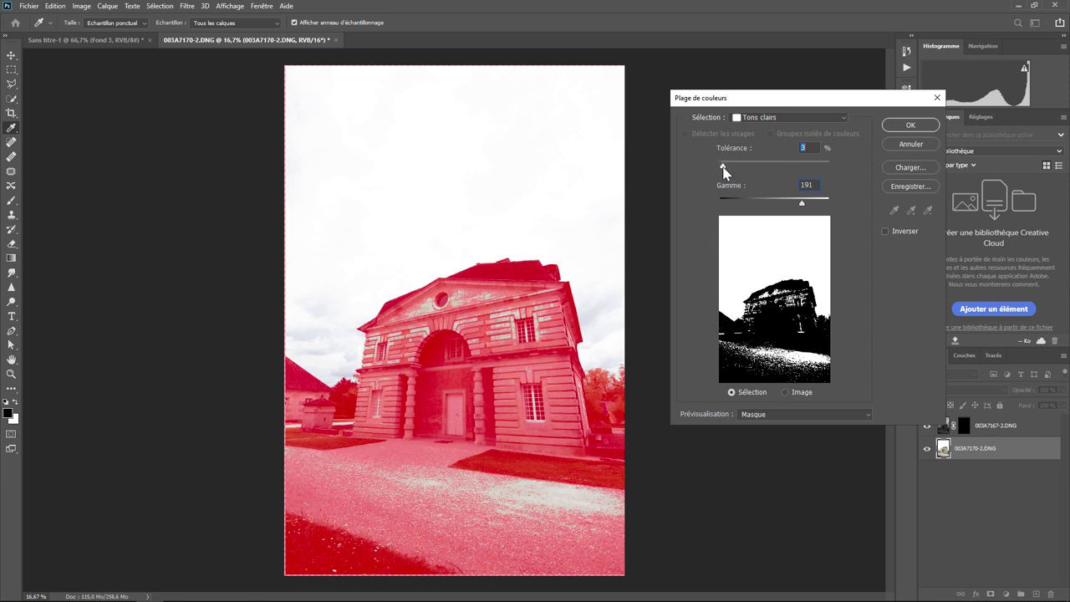
pyautogui.click(908, 123)
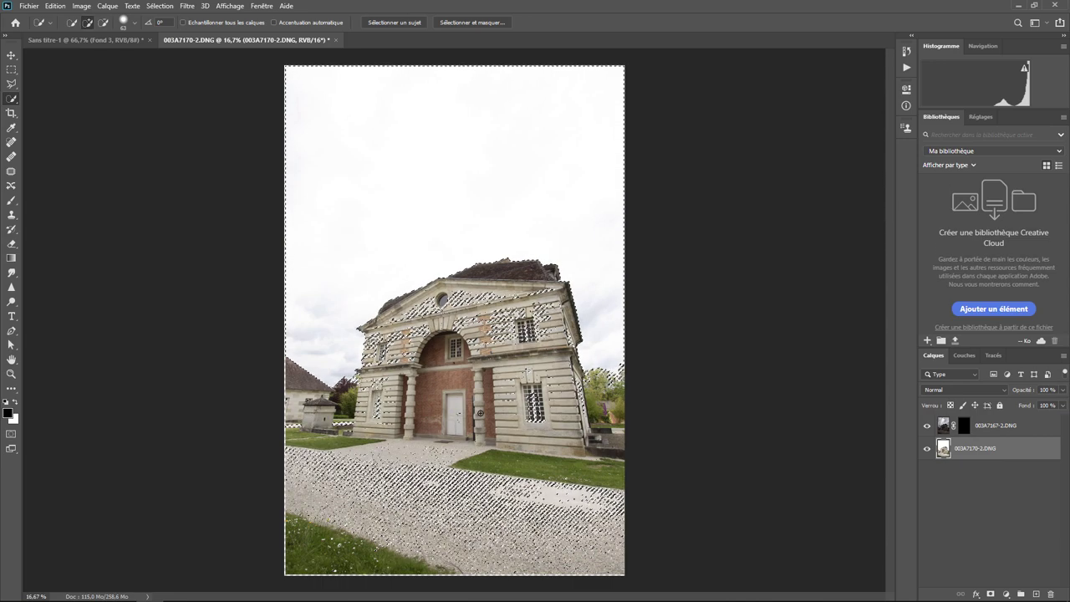
# Step: Paint white with a large soft brush into 003A7167-2.DNG's mask to reveal the cloudy sky
pyautogui.click(967, 428)
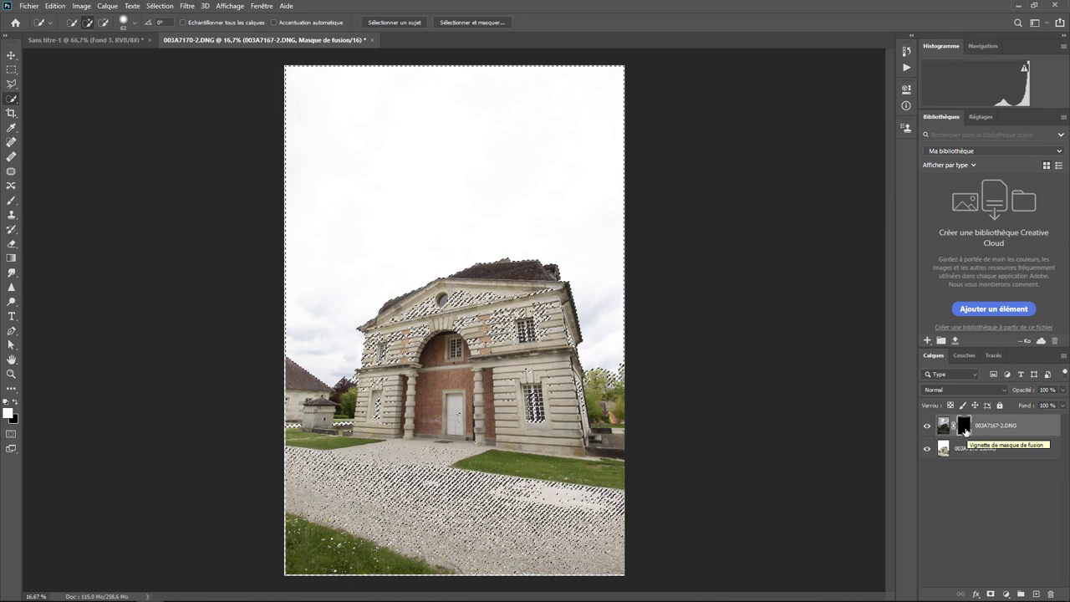
pyautogui.click(16, 201)
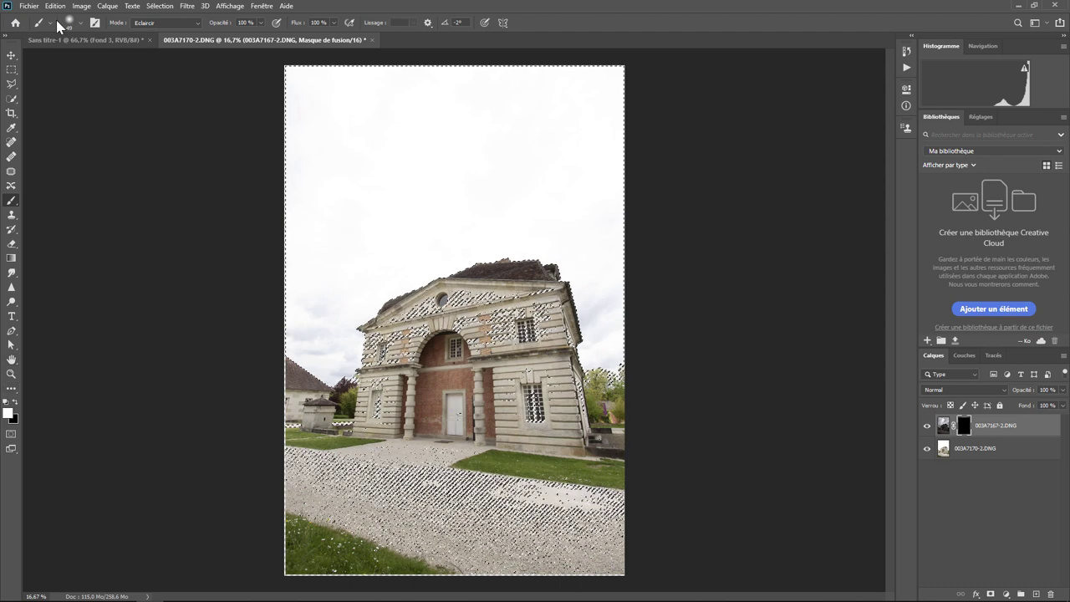
pyautogui.click(79, 25)
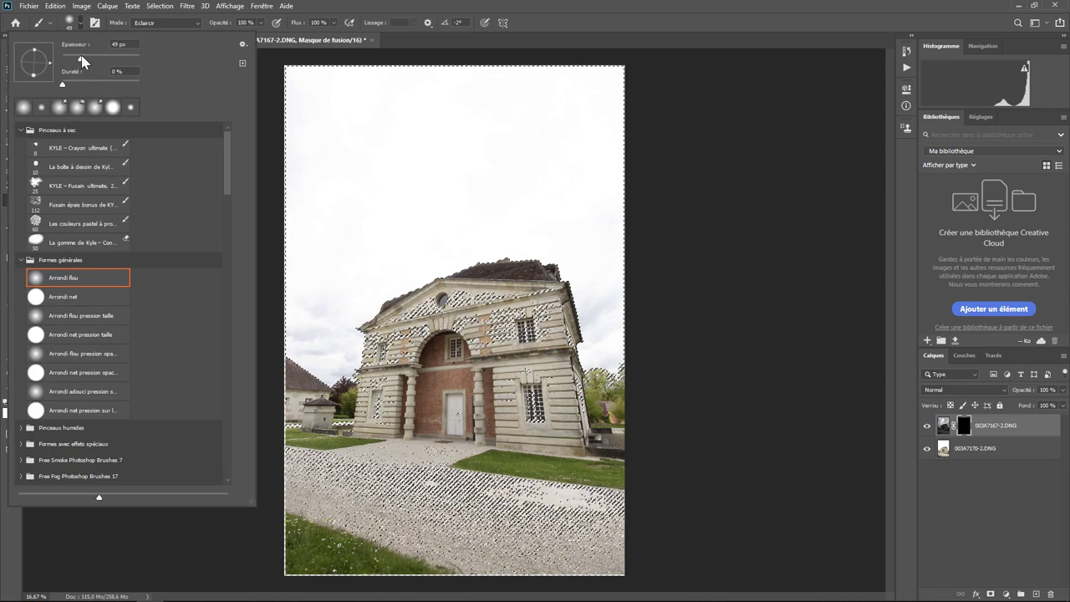
pyautogui.moveTo(78, 59); pyautogui.dragTo(99, 56)
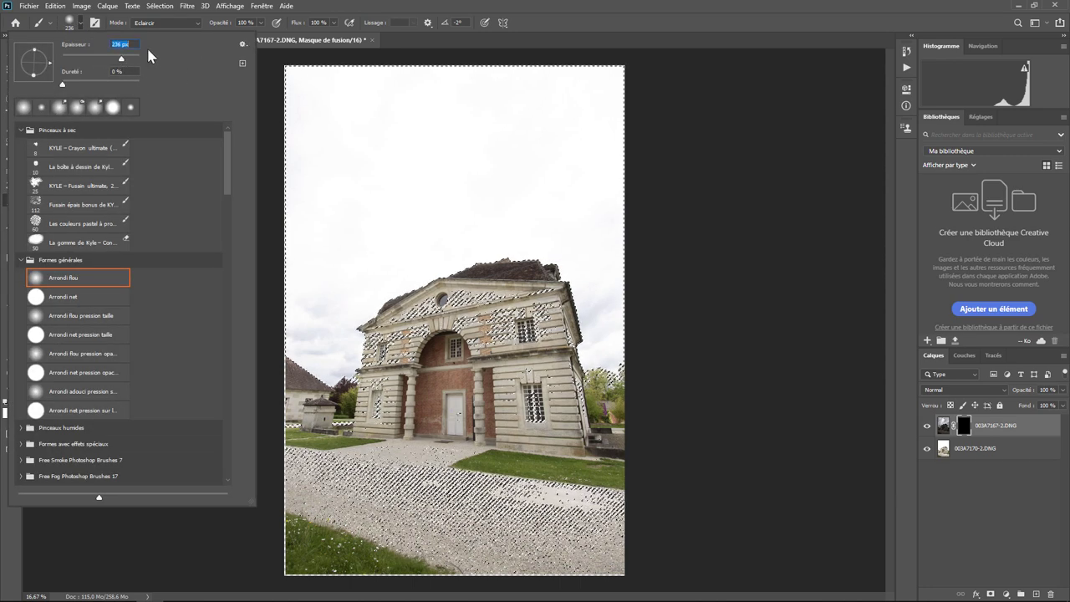
pyautogui.click(333, 38)
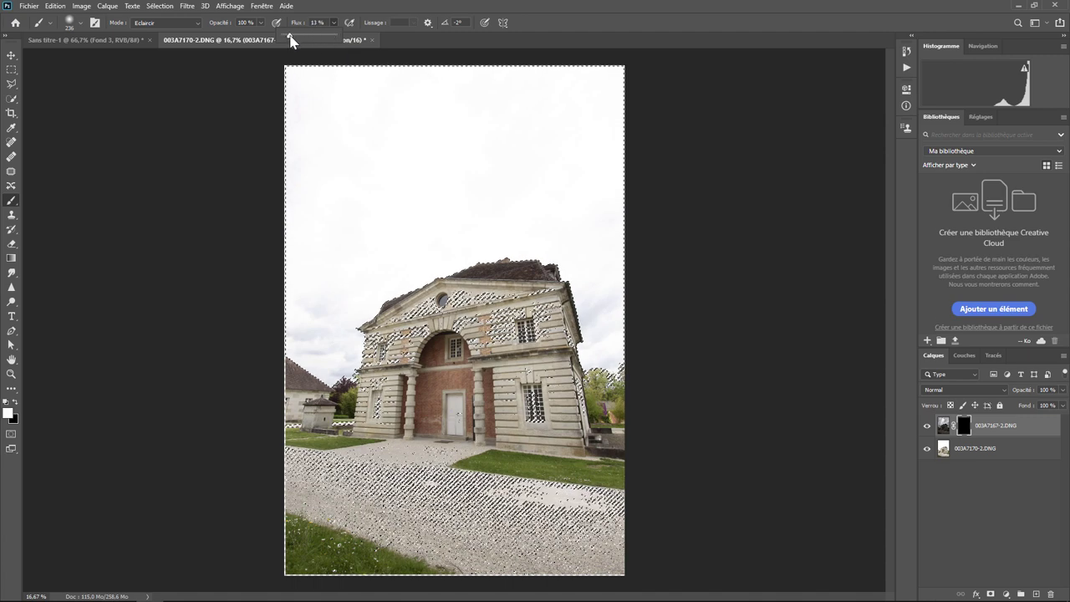
pyautogui.click(81, 23)
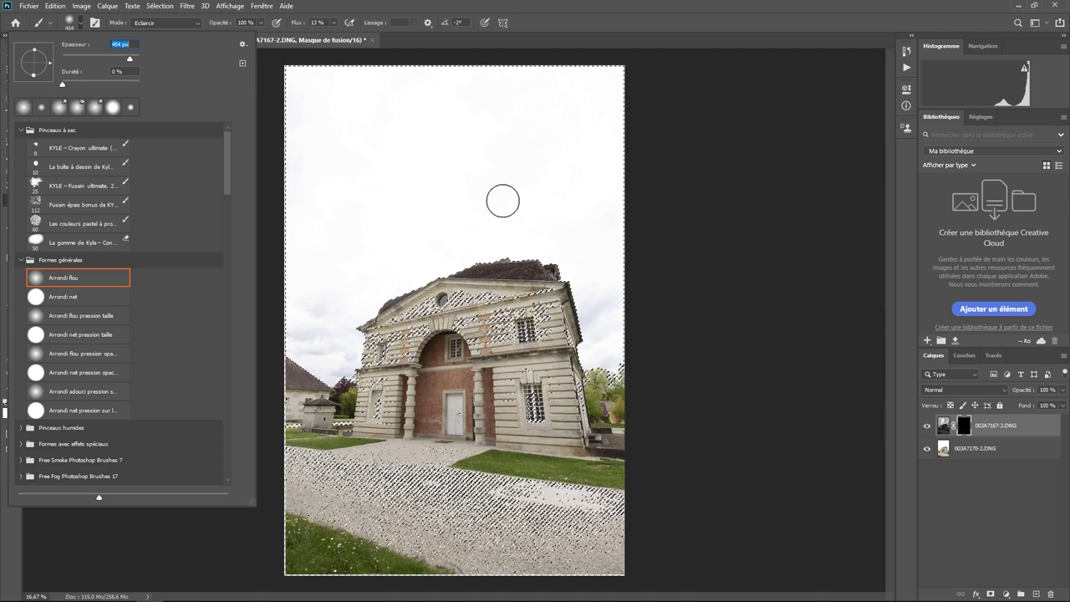
pyautogui.press('Return')
pyautogui.moveTo(325, 342)
pyautogui.mouseDown()
pyautogui.moveTo(343, 344)
pyautogui.moveTo(296, 340)
pyautogui.moveTo(356, 306)
pyautogui.moveTo(304, 278)
pyautogui.moveTo(323, 222)
pyautogui.moveTo(397, 277)
pyautogui.moveTo(383, 287)
pyautogui.moveTo(496, 246)
pyautogui.moveTo(546, 244)
pyautogui.moveTo(593, 298)
pyautogui.moveTo(608, 361)
pyautogui.moveTo(599, 356)
pyautogui.moveTo(616, 248)
pyautogui.moveTo(609, 339)
pyautogui.moveTo(605, 240)
pyautogui.moveTo(554, 203)
pyautogui.moveTo(504, 222)
pyautogui.moveTo(470, 212)
pyautogui.moveTo(310, 220)
pyautogui.moveTo(322, 81)
pyautogui.moveTo(304, 67)
pyautogui.moveTo(388, 86)
pyautogui.moveTo(535, 84)
pyautogui.moveTo(337, 97)
pyautogui.moveTo(594, 114)
pyautogui.moveTo(315, 134)
pyautogui.moveTo(501, 159)
pyautogui.moveTo(616, 145)
pyautogui.moveTo(573, 227)
pyautogui.moveTo(621, 78)
pyautogui.moveTo(412, 175)
pyautogui.moveTo(402, 195)
pyautogui.moveTo(301, 198)
pyautogui.moveTo(296, 79)
pyautogui.moveTo(546, 65)
pyautogui.moveTo(602, 175)
pyautogui.moveTo(613, 322)
pyautogui.moveTo(564, 220)
pyautogui.moveTo(528, 241)
pyautogui.moveTo(559, 181)
pyautogui.moveTo(483, 251)
pyautogui.moveTo(351, 316)
pyautogui.moveTo(303, 305)
pyautogui.moveTo(299, 210)
pyautogui.moveTo(284, 281)
pyautogui.moveTo(325, 371)
pyautogui.moveTo(341, 369)
pyautogui.mouseUp()
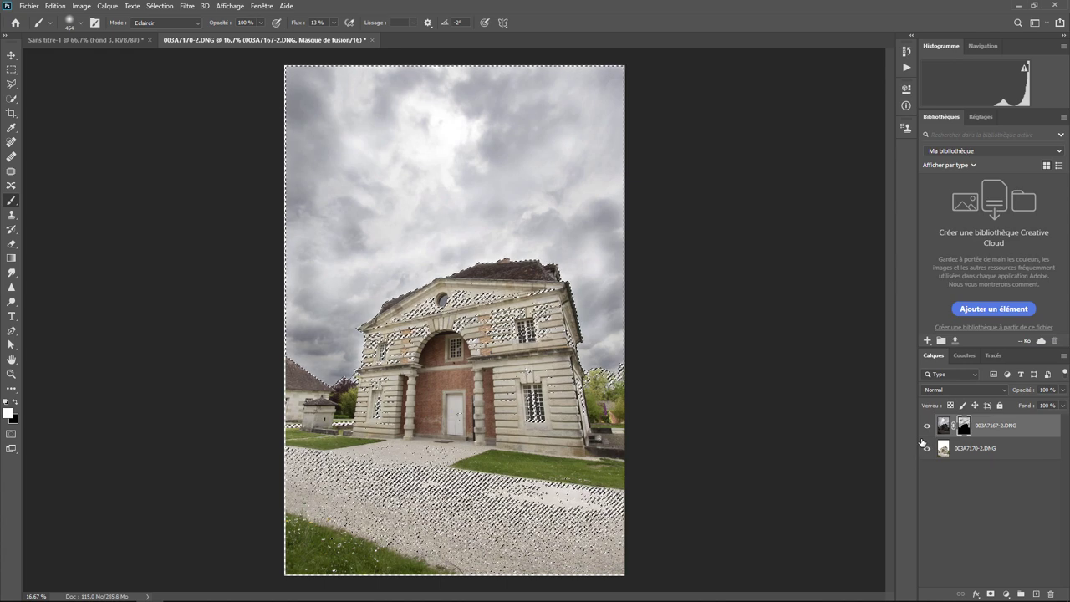
# Step: Toggle the top exposure to compare, then inspect the pediment at 100% with a smaller brush
pyautogui.click(926, 426)
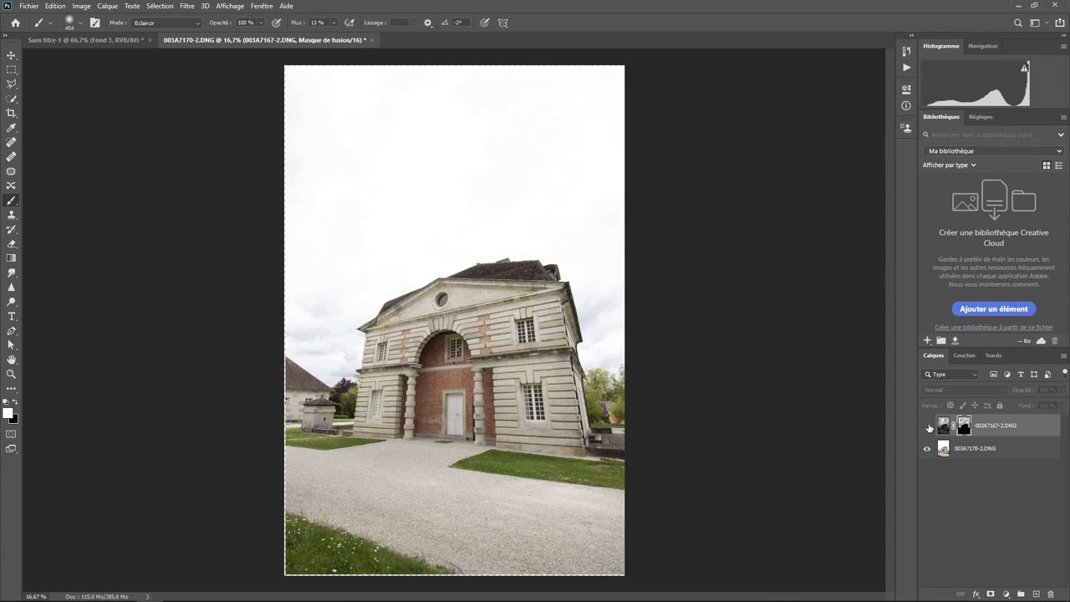
pyautogui.click(927, 427)
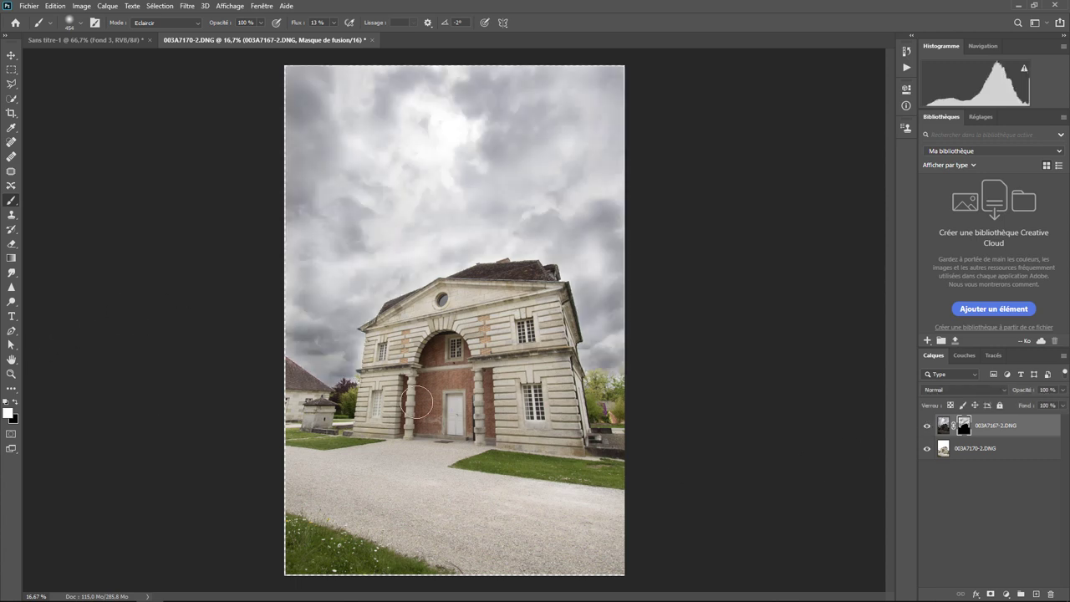
pyautogui.hotkey('ctrl', '+')
pyautogui.hotkey('ctrl', '+')
pyautogui.hotkey('ctrl', '+')
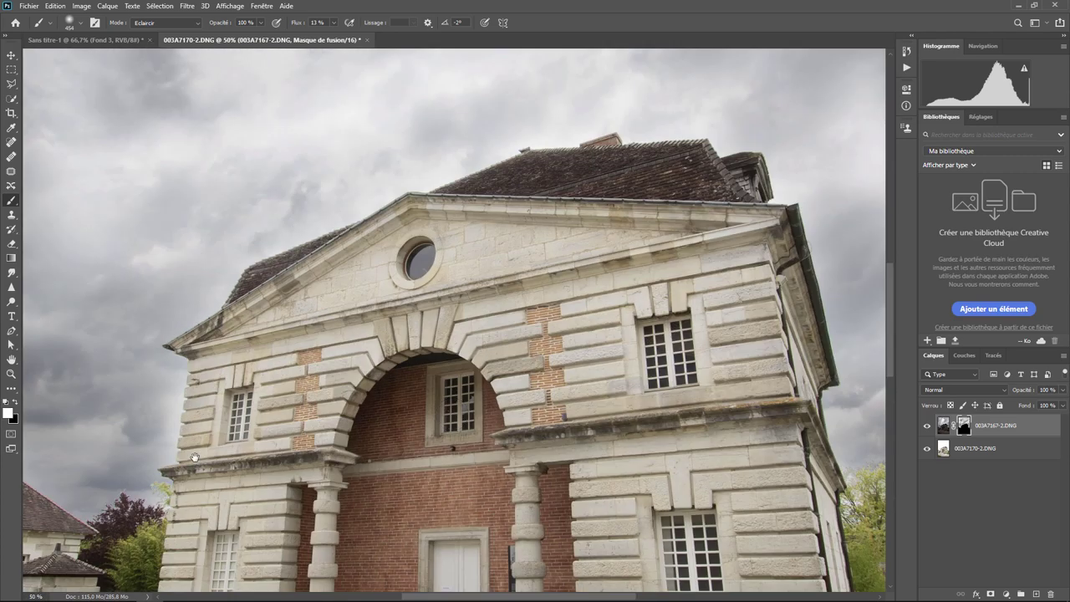
pyautogui.hotkey('ctrl', '-')
pyautogui.hotkey('ctrl', '-')
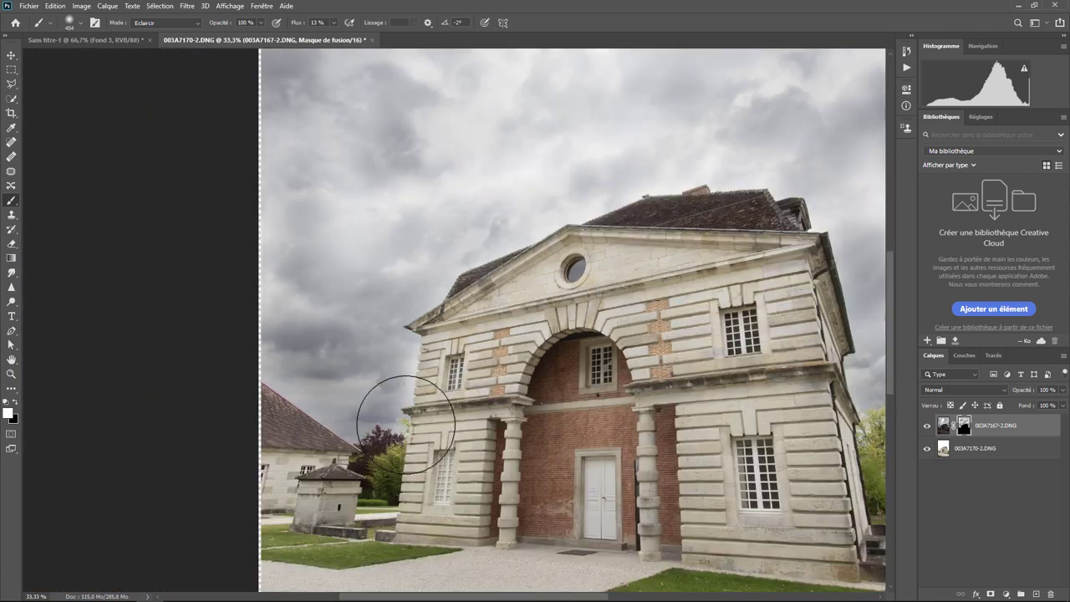
pyautogui.hotkey('ctrl', '+')
pyautogui.hotkey('ctrl', '+')
pyautogui.hotkey('ctrl', '+')
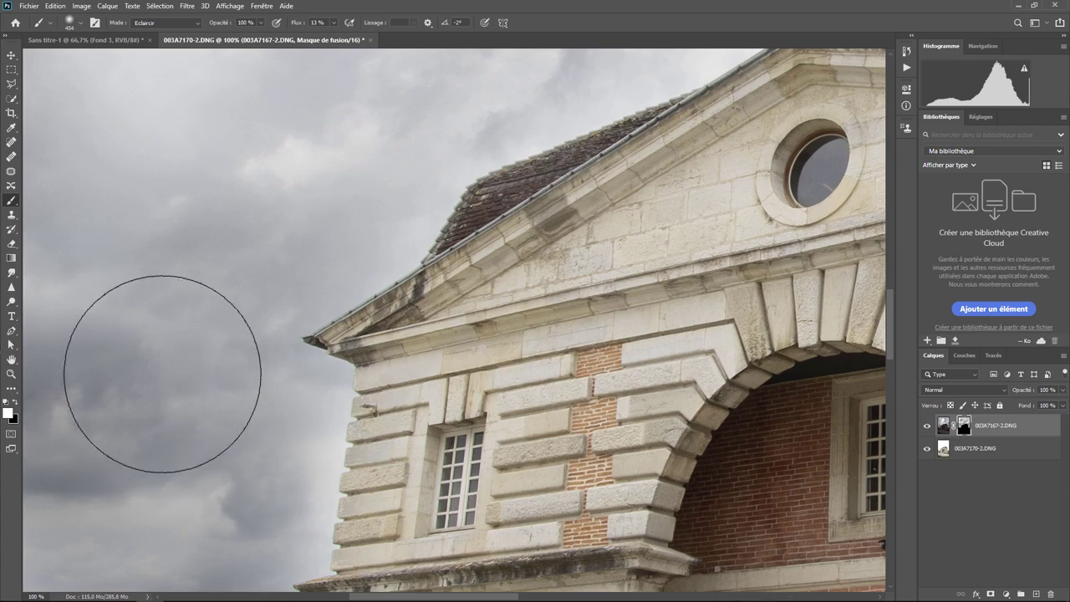
pyautogui.hotkey('ctrl', 'alt', '2')
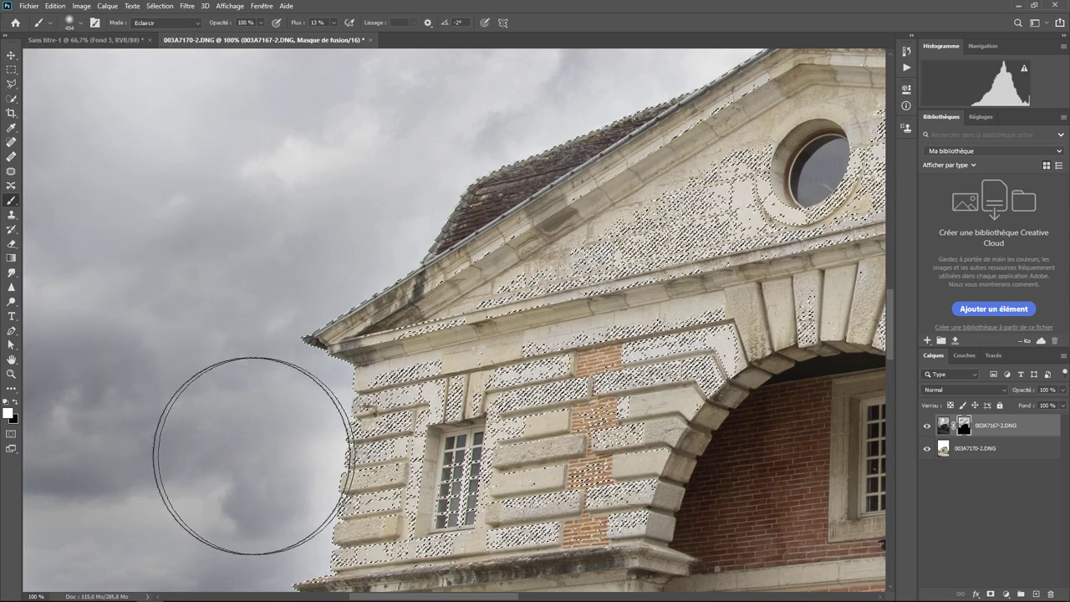
pyautogui.click(80, 27)
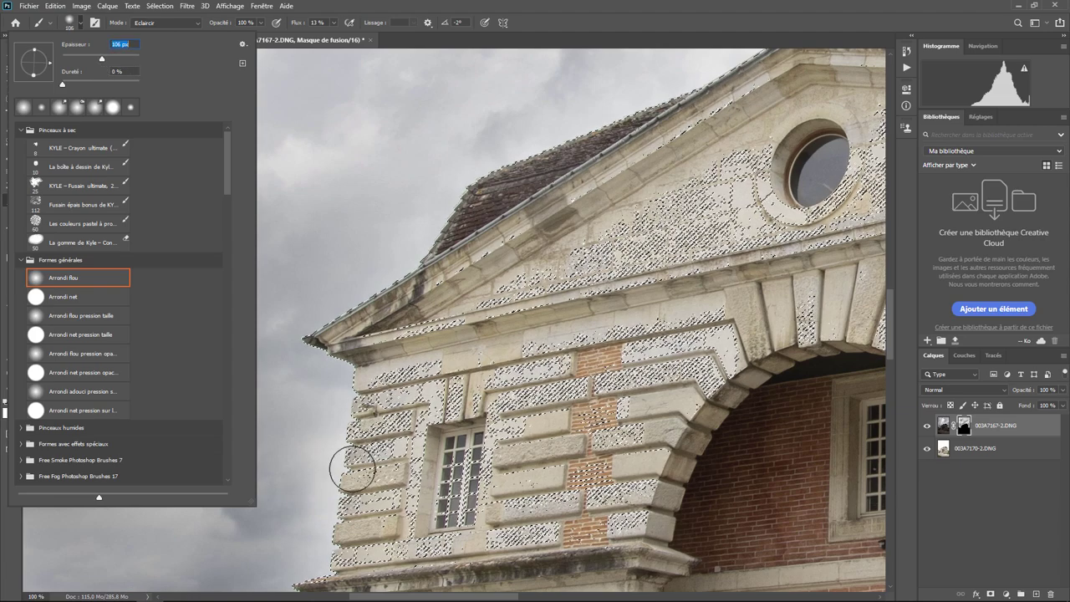
pyautogui.click(333, 393)
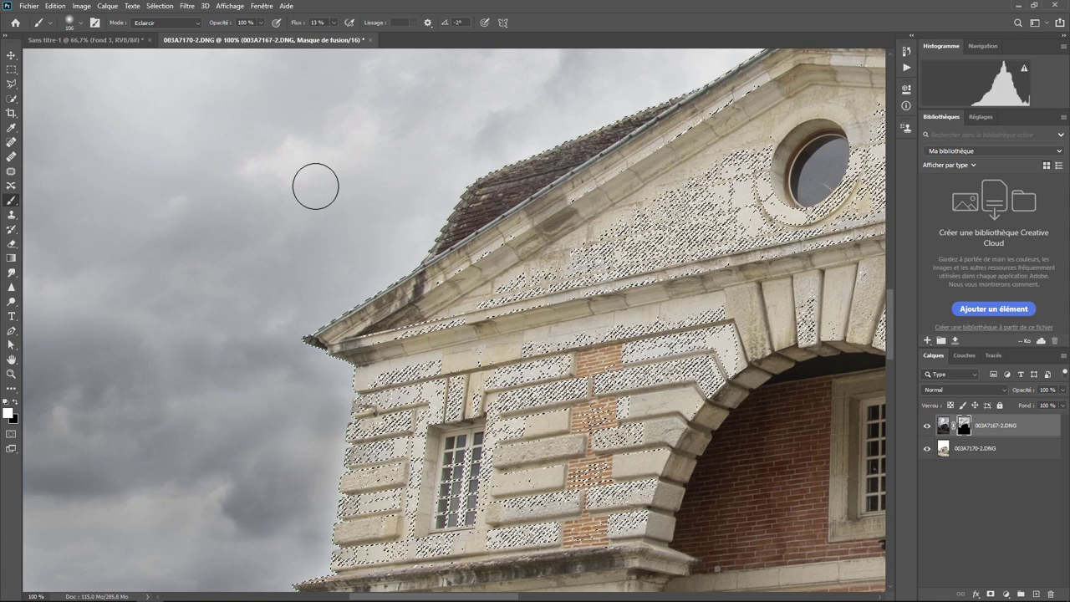
# Step: Pan around the pavilion's facade, sky and trees to review the whole blend
pyautogui.hotkey('ctrl', '-')
pyautogui.hotkey('ctrl', '-')
pyautogui.hotkey('ctrl', '-')
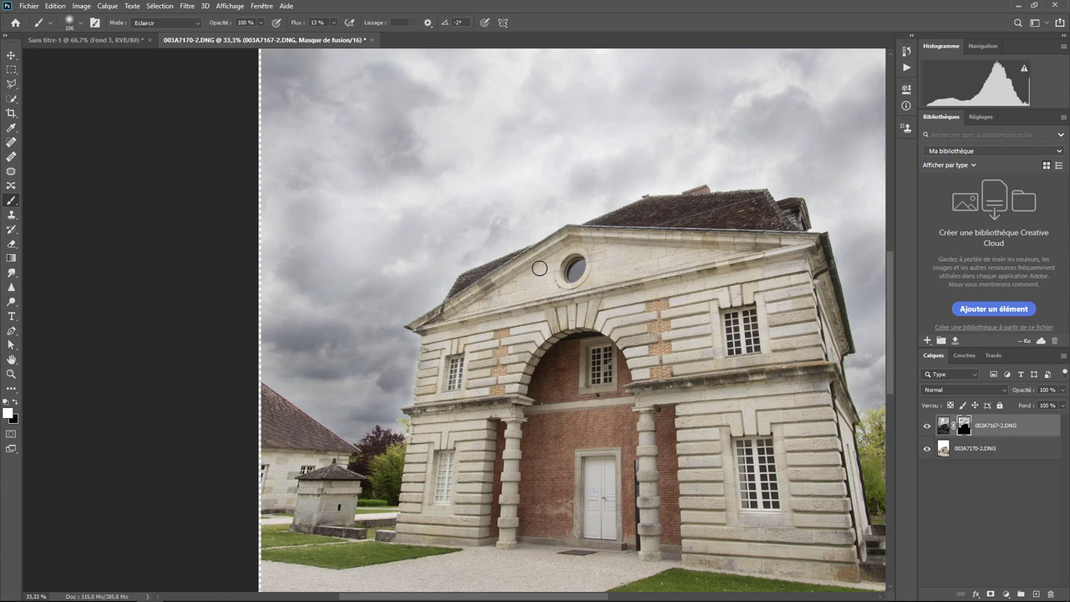
pyautogui.hotkey('ctrl', '-')
pyautogui.hotkey('ctrl', '-')
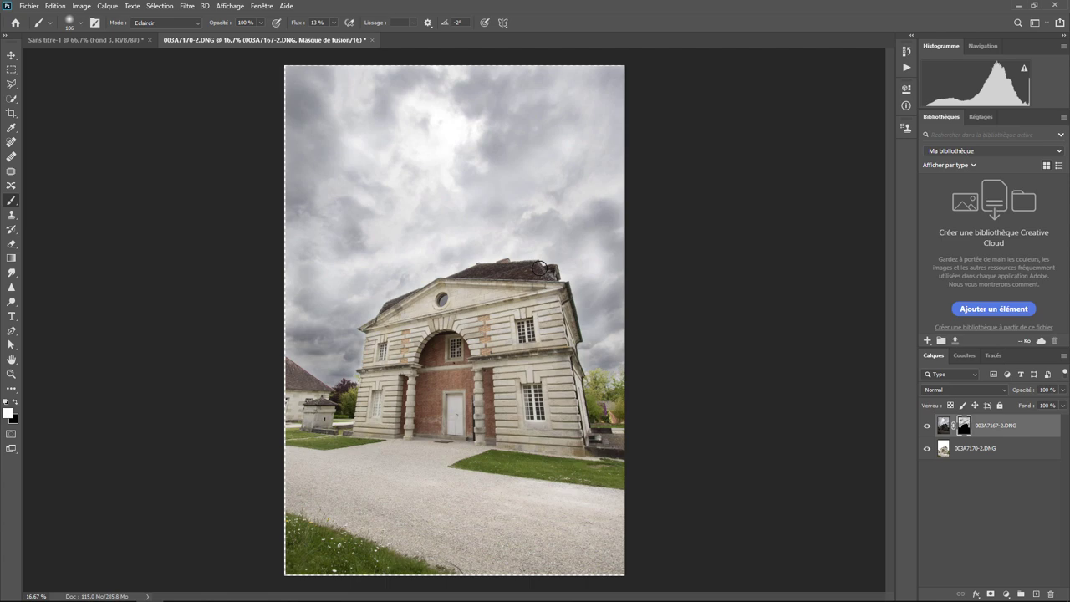
pyautogui.hotkey('ctrl', '+')
pyautogui.hotkey('ctrl', '+')
pyautogui.hotkey('ctrl', '+')
pyautogui.hotkey('ctrl', '+')
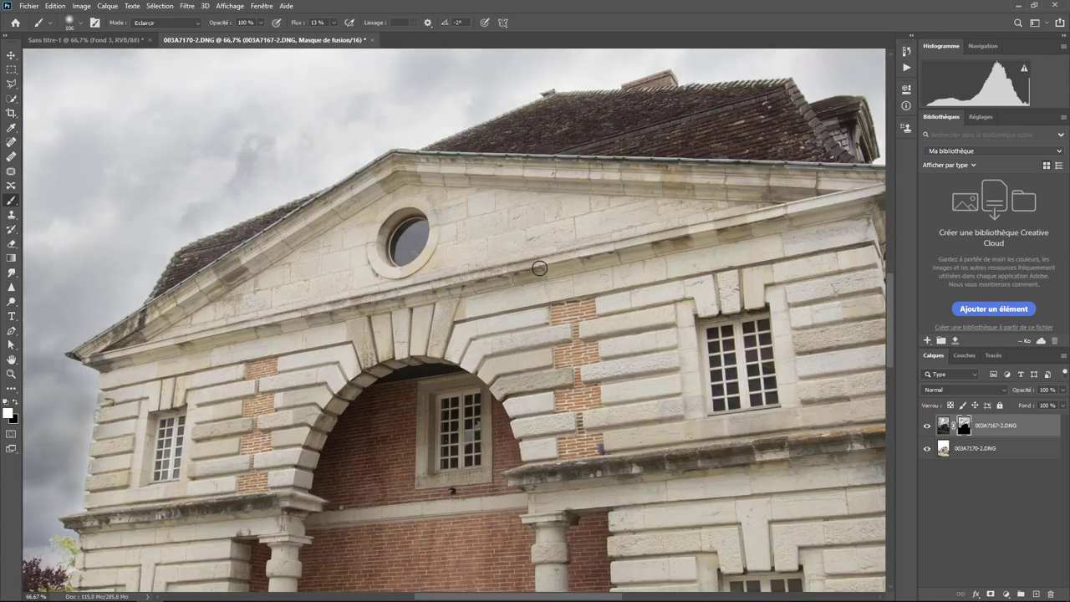
pyautogui.moveTo(718, 159); pyautogui.dragTo(329, 119)
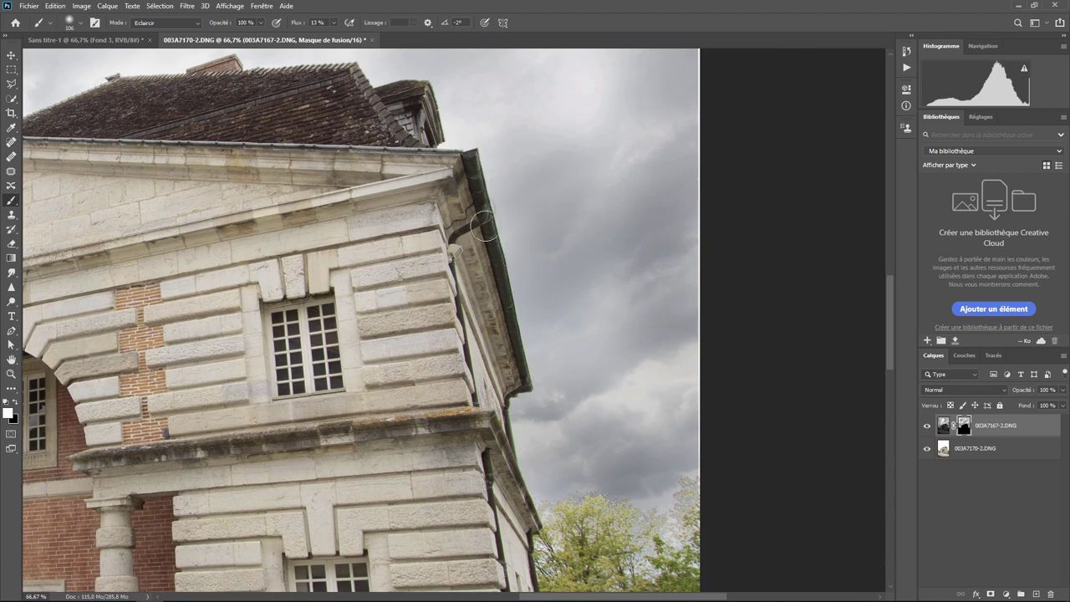
pyautogui.moveTo(556, 439); pyautogui.dragTo(640, 160)
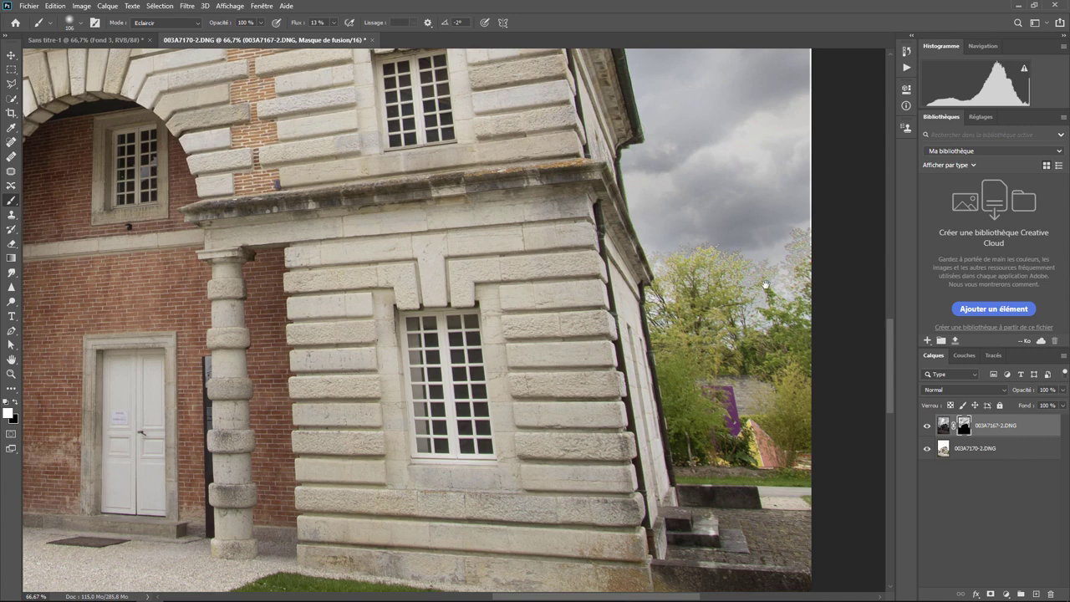
pyautogui.moveTo(766, 284); pyautogui.dragTo(599, 282)
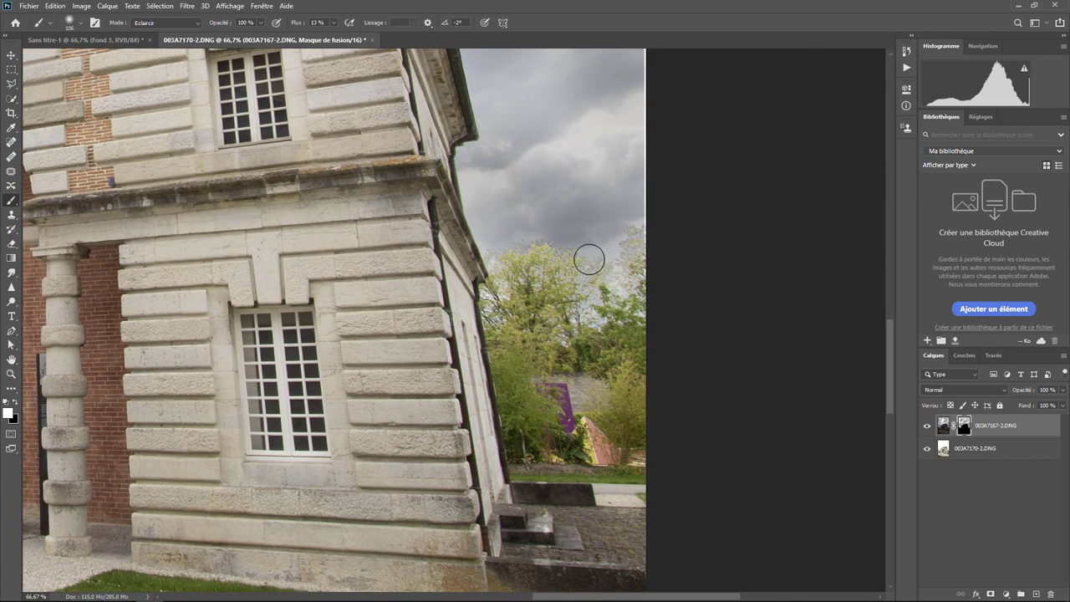
pyautogui.moveTo(222, 194); pyautogui.dragTo(647, 321)
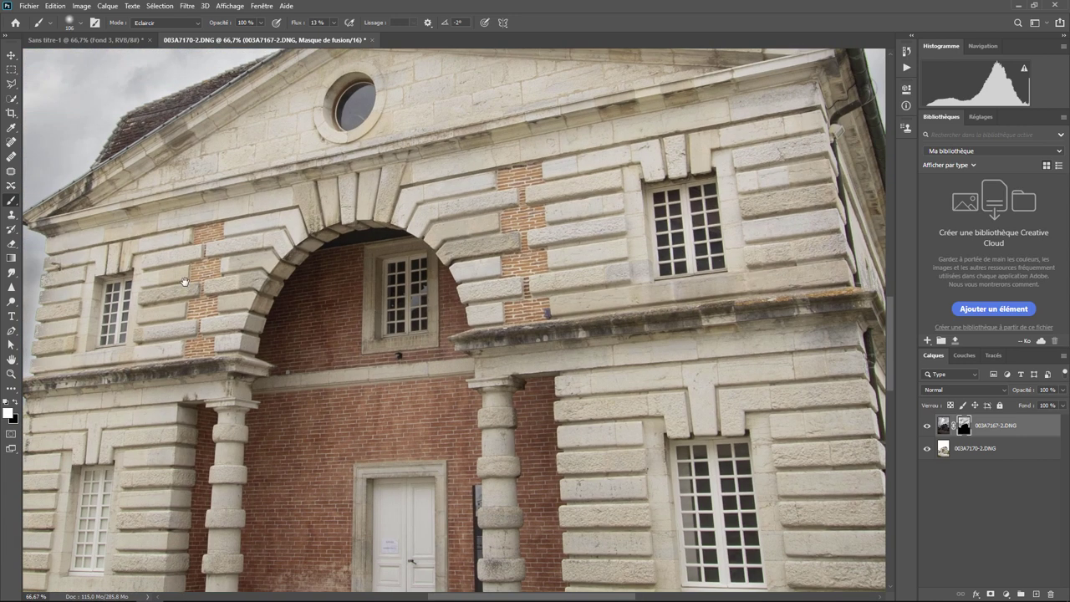
pyautogui.moveTo(223, 286); pyautogui.dragTo(585, 301)
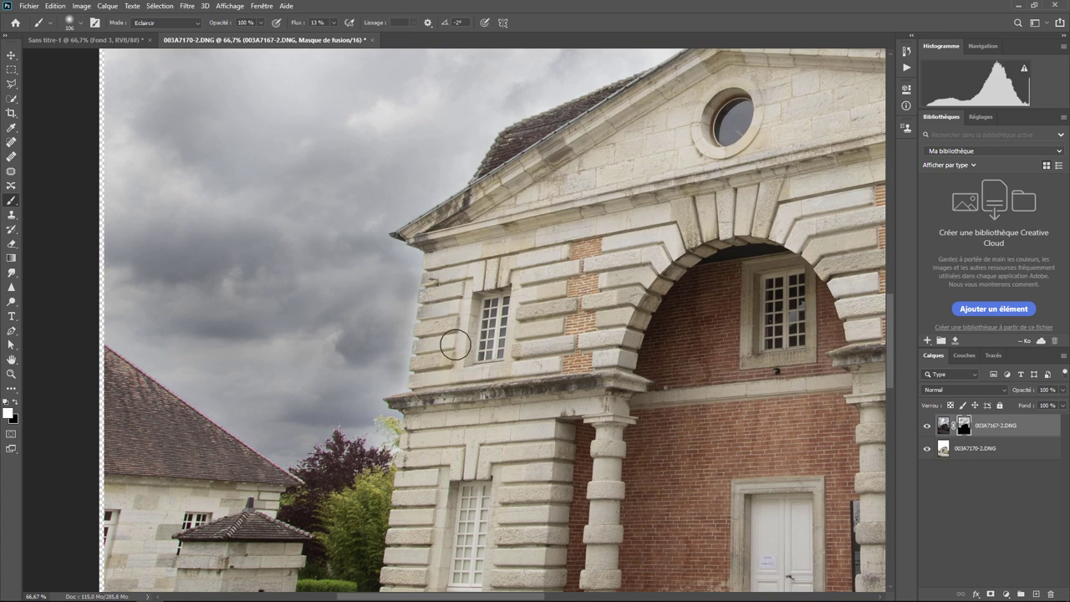
pyautogui.scroll(-2, 458, 343)
pyautogui.scroll(-1, 458, 343)
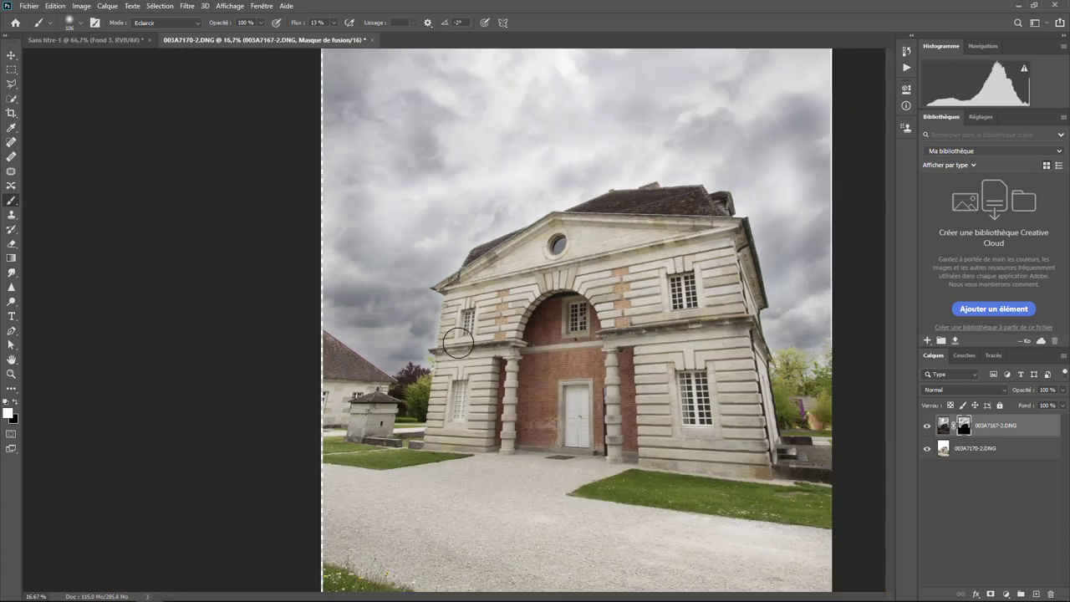
pyautogui.scroll(-1, 458, 343)
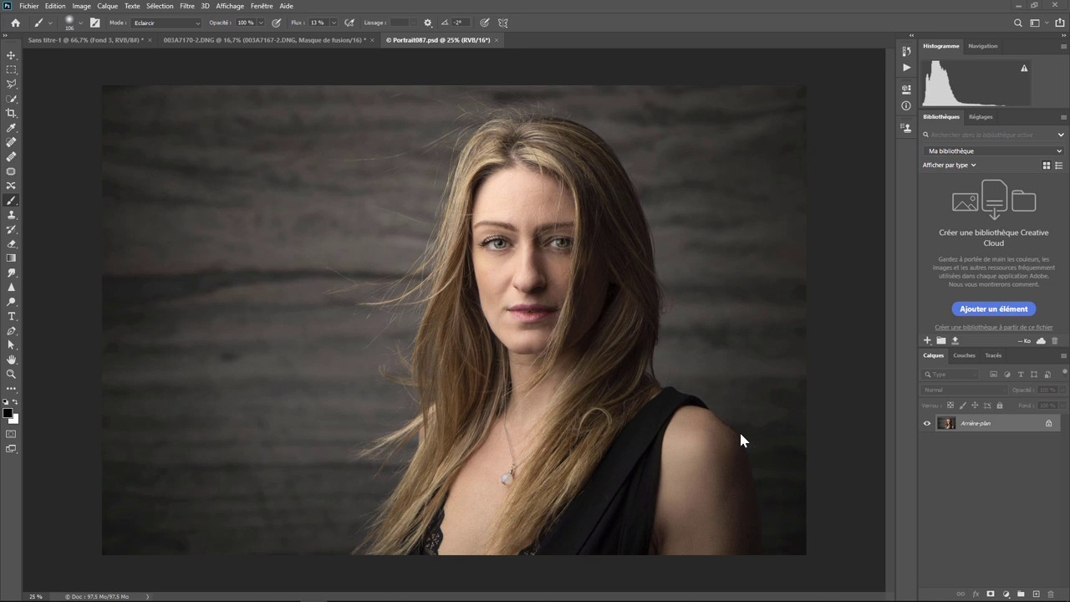
# Step: Add a Teinte/Saturation adjustment layer above Arrière-plan in Portrait087.psd
pyautogui.click(1007, 593)
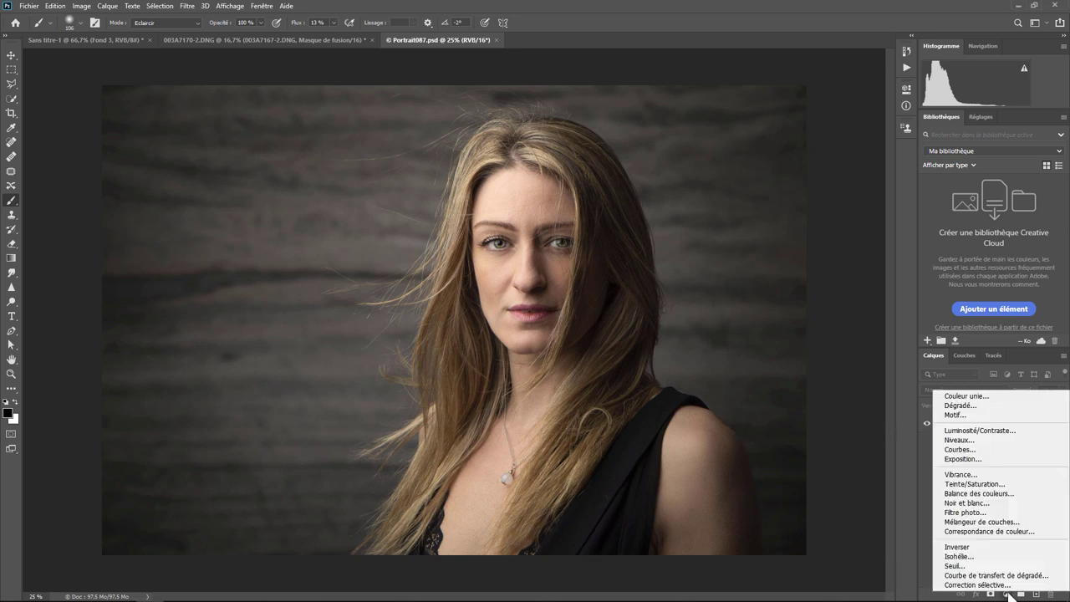
pyautogui.click(988, 483)
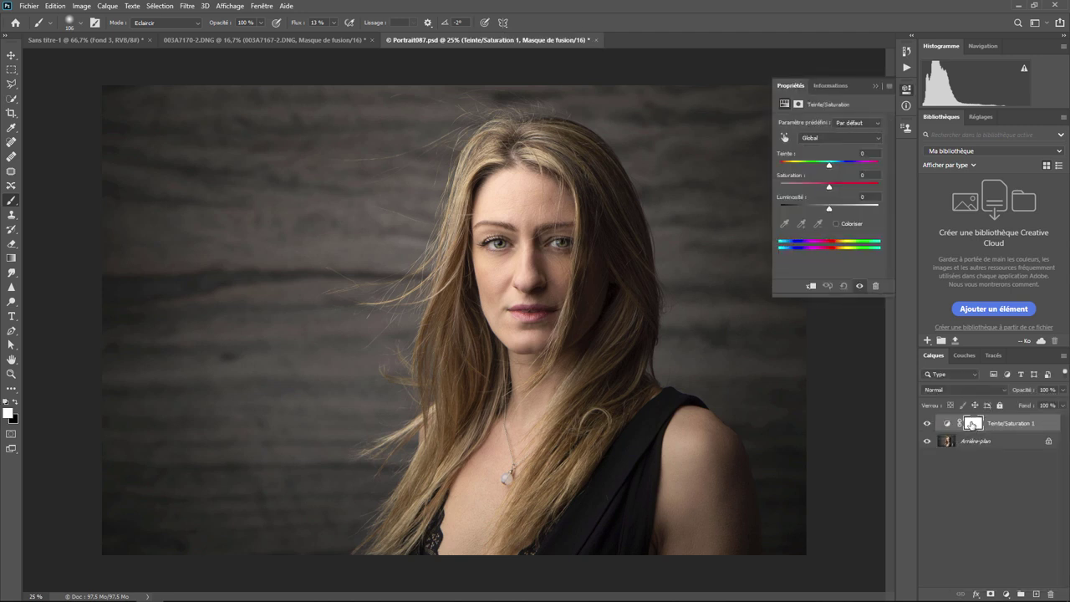
# Step: Mask Teinte/Saturation 1 with a Tons clairs Color Range at range 103 and 24% tolerance
pyautogui.click(971, 425)
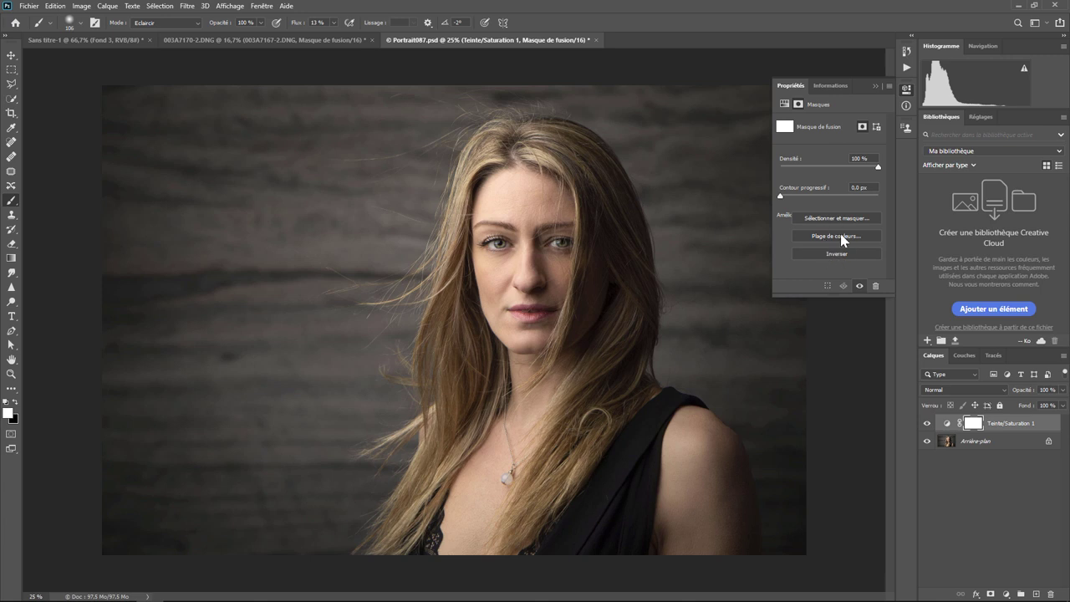
pyautogui.click(169, 10)
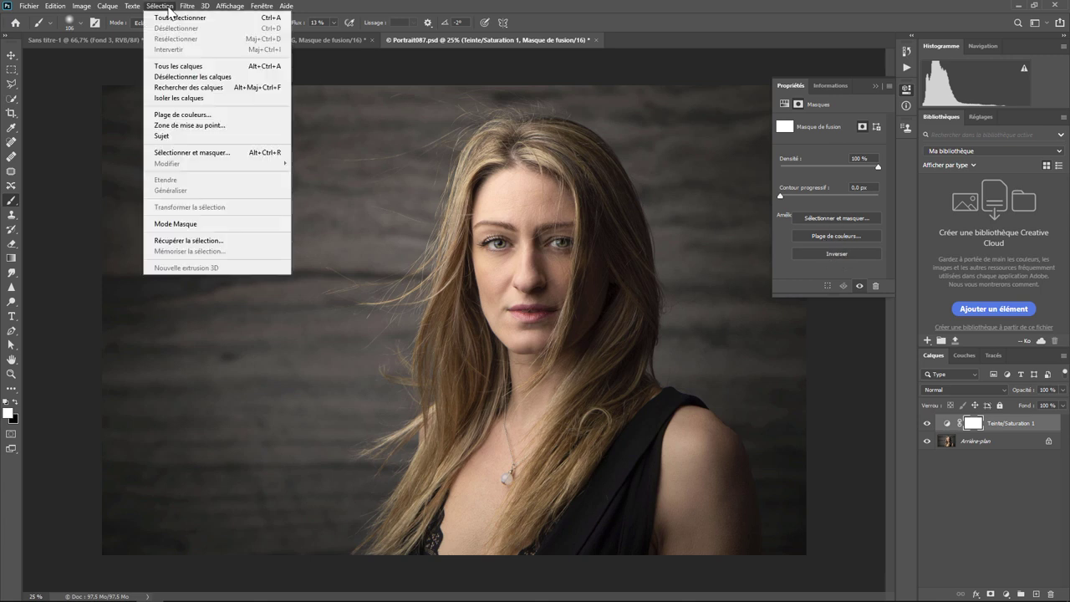
pyautogui.click(184, 114)
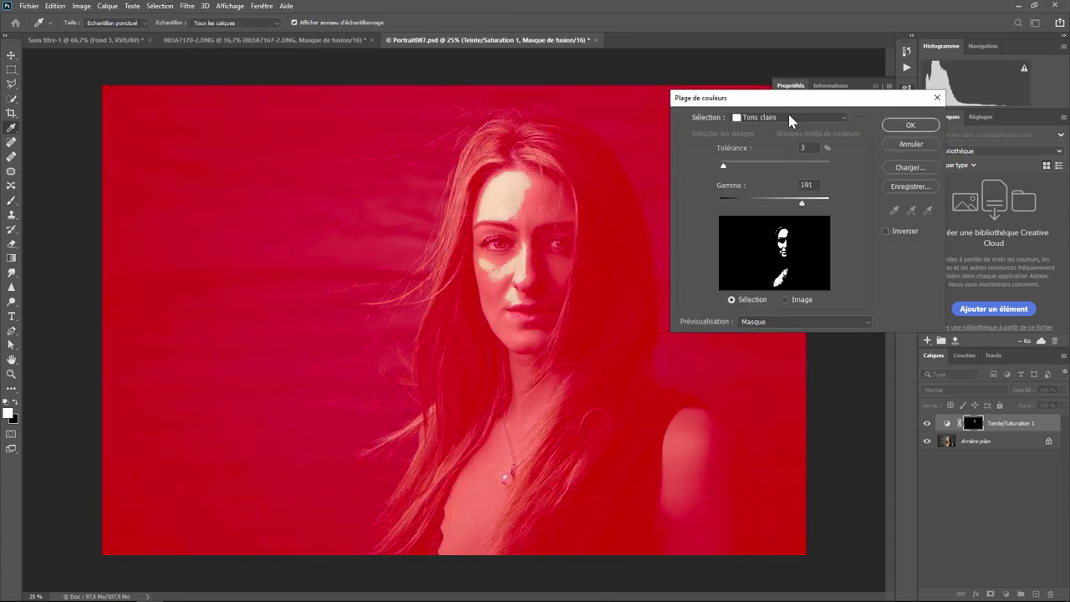
pyautogui.moveTo(801, 202); pyautogui.dragTo(764, 205)
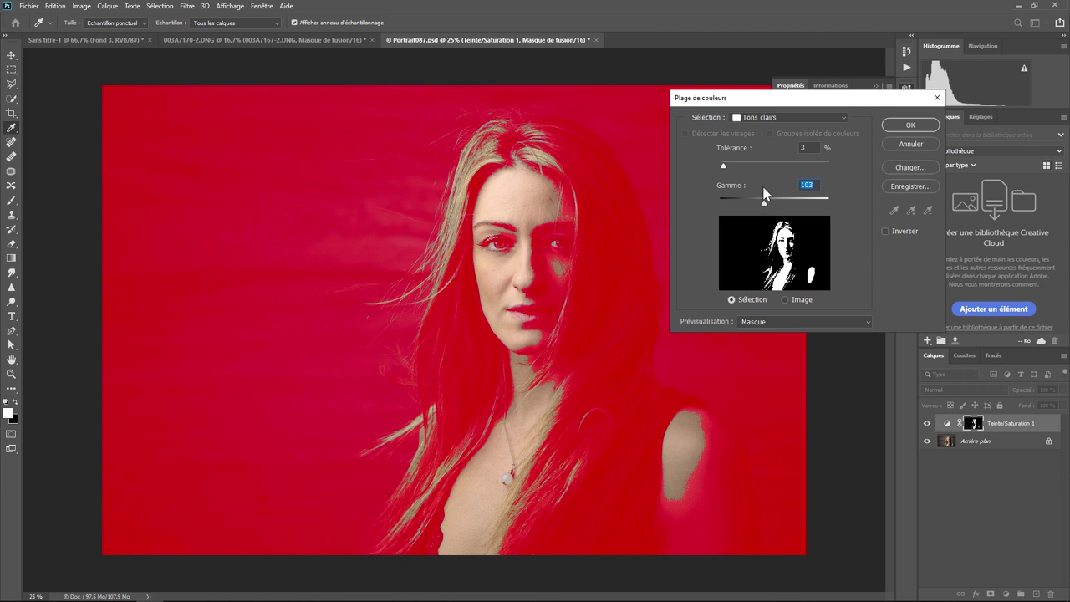
pyautogui.moveTo(724, 166)
pyautogui.mouseDown()
pyautogui.moveTo(757, 167)
pyautogui.moveTo(746, 170)
pyautogui.mouseUp()
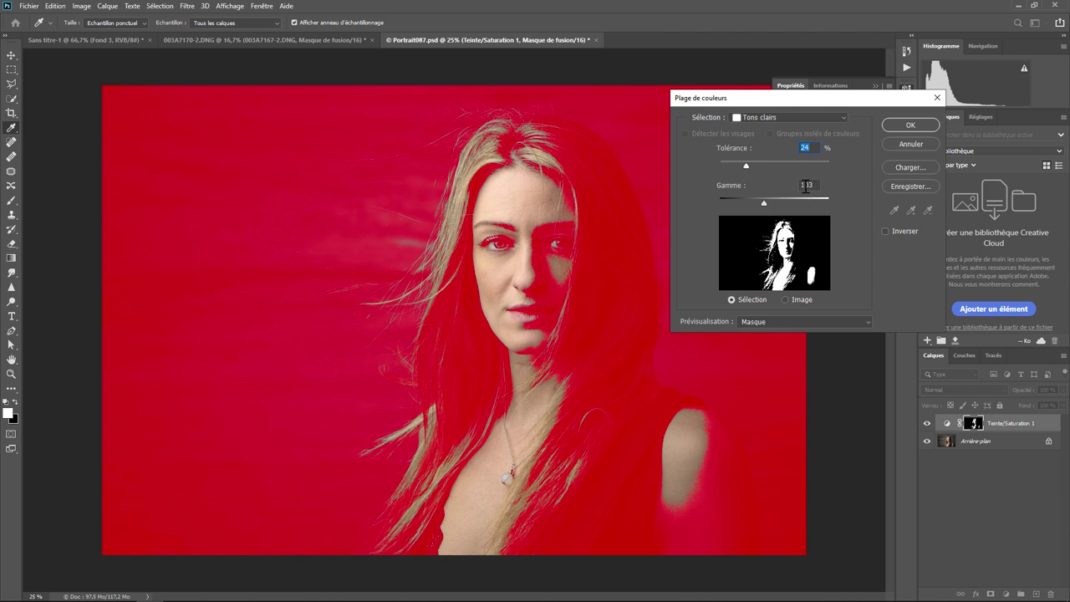
pyautogui.click(907, 127)
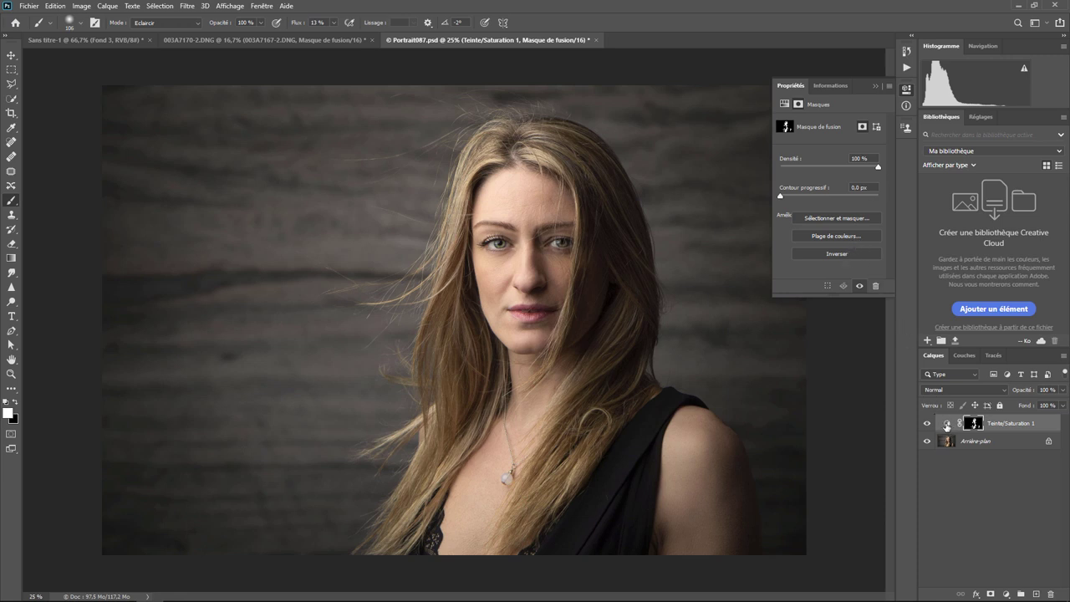
# Step: Set Teinte/Saturation 1's saturation to +9 for the masked face and hair highlights
pyautogui.click(947, 424)
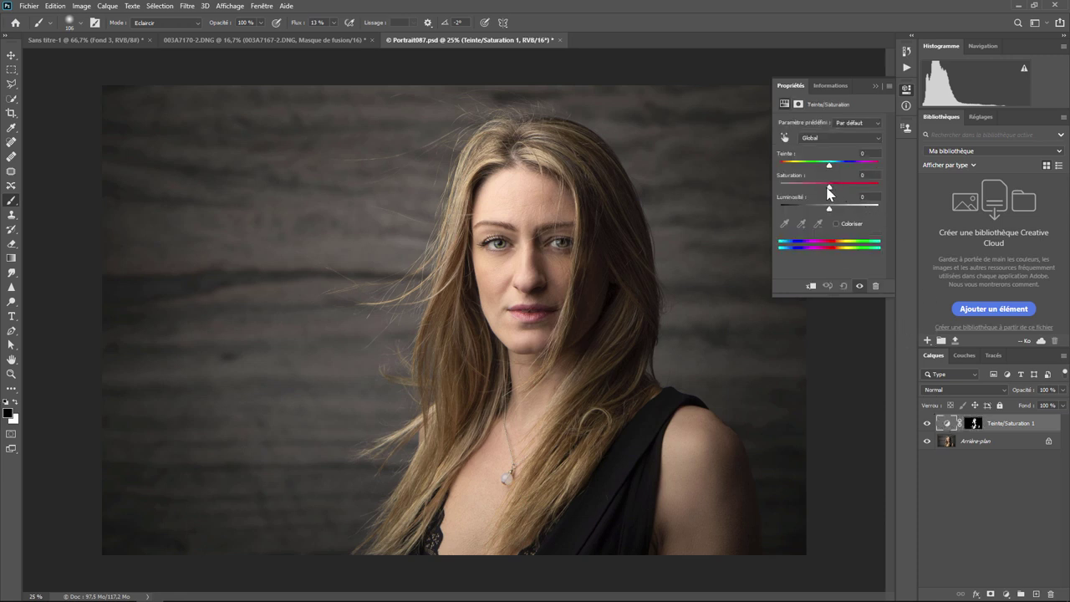
pyautogui.moveTo(827, 187); pyautogui.dragTo(863, 186)
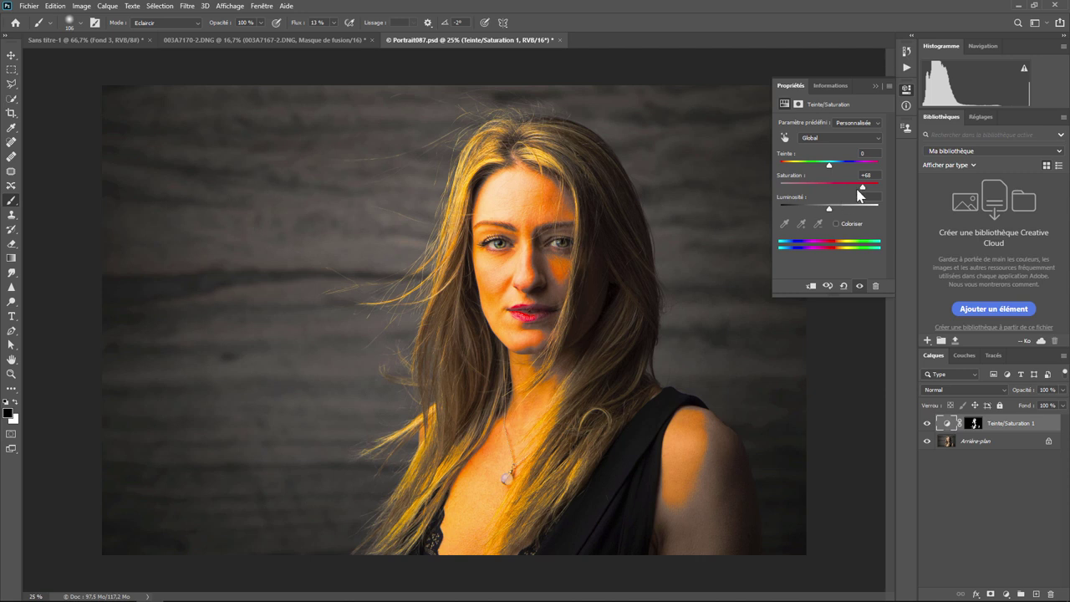
pyautogui.moveTo(861, 187); pyautogui.dragTo(834, 184)
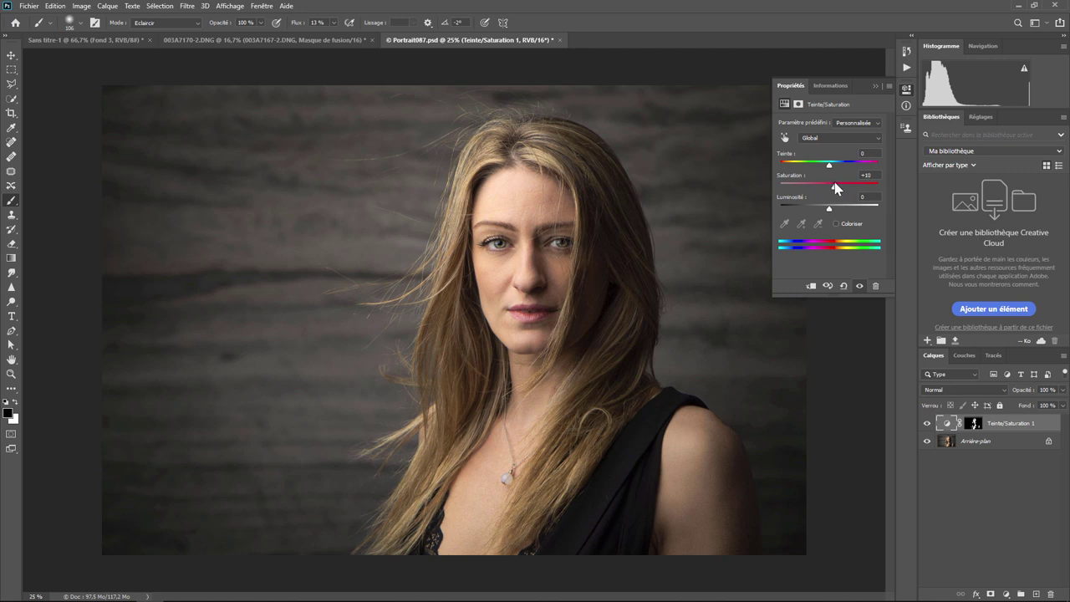
pyautogui.moveTo(834, 188); pyautogui.dragTo(832, 187)
pyautogui.click(1009, 594)
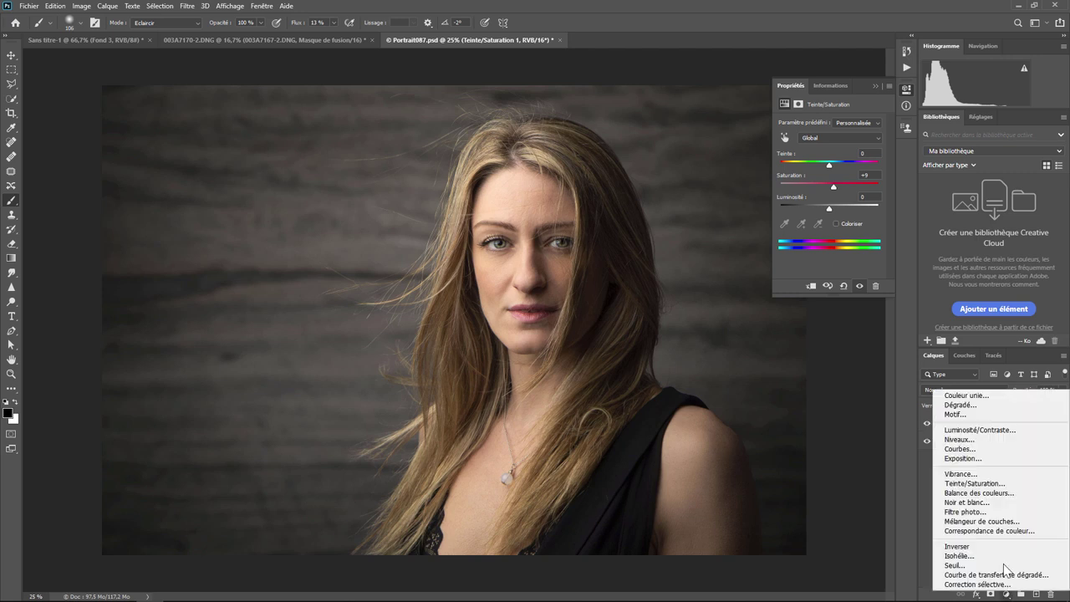
# Step: Add Hue/Saturation 2 with a mask from a Shadows (Tons foncés) Color Range: range 103, tolerance 20
pyautogui.click(989, 483)
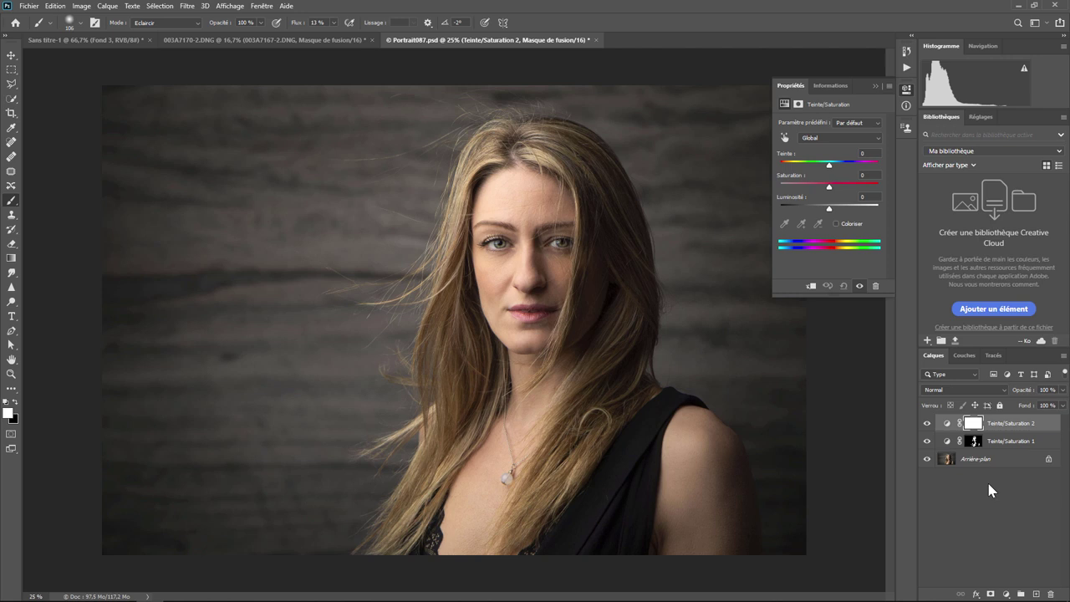
pyautogui.click(974, 423)
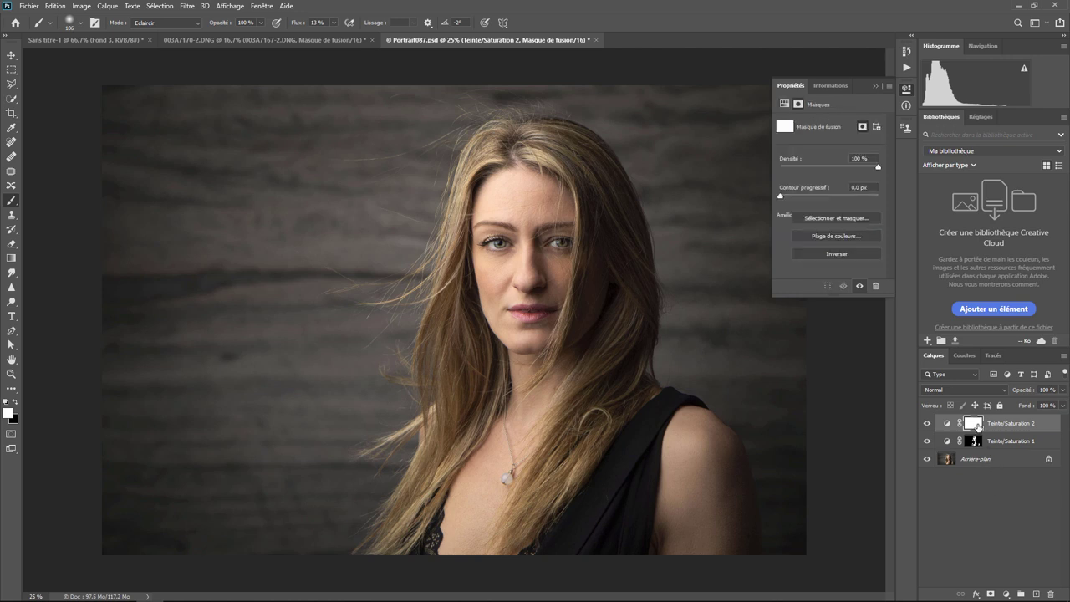
pyautogui.click(836, 236)
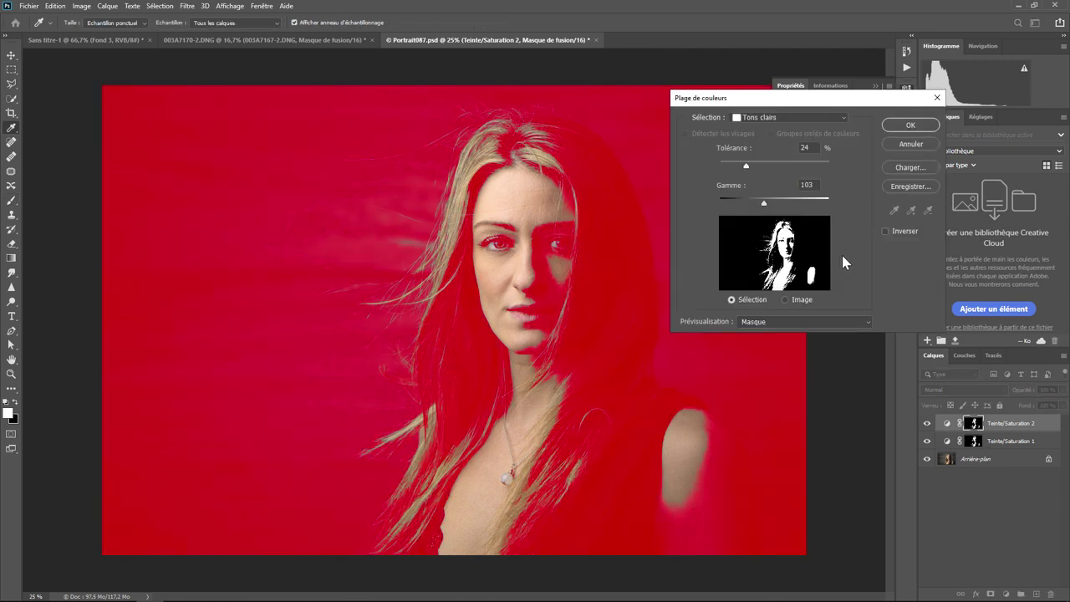
pyautogui.click(787, 116)
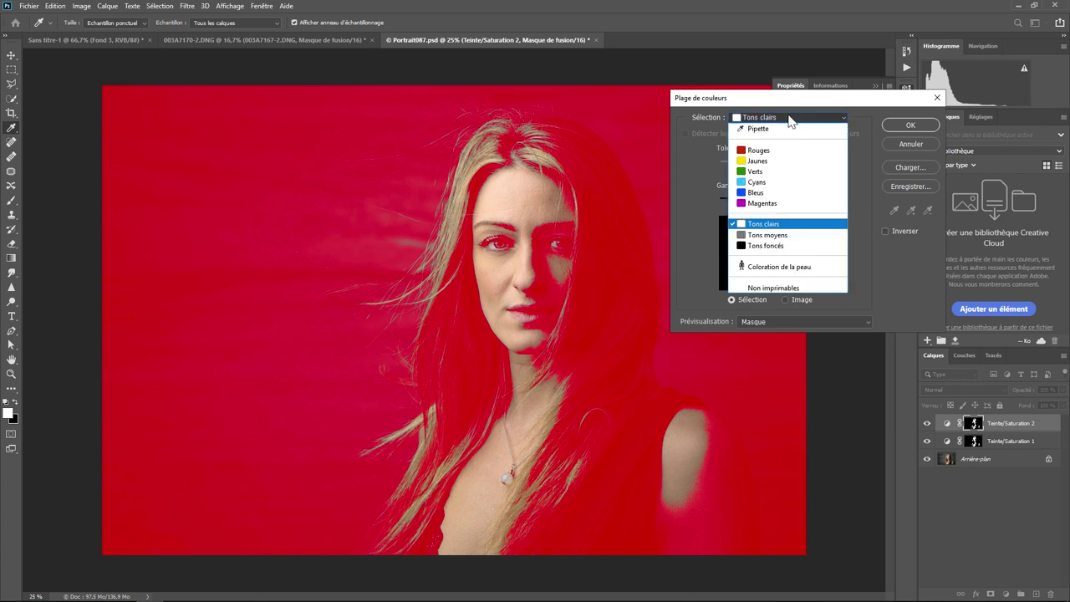
pyautogui.click(770, 247)
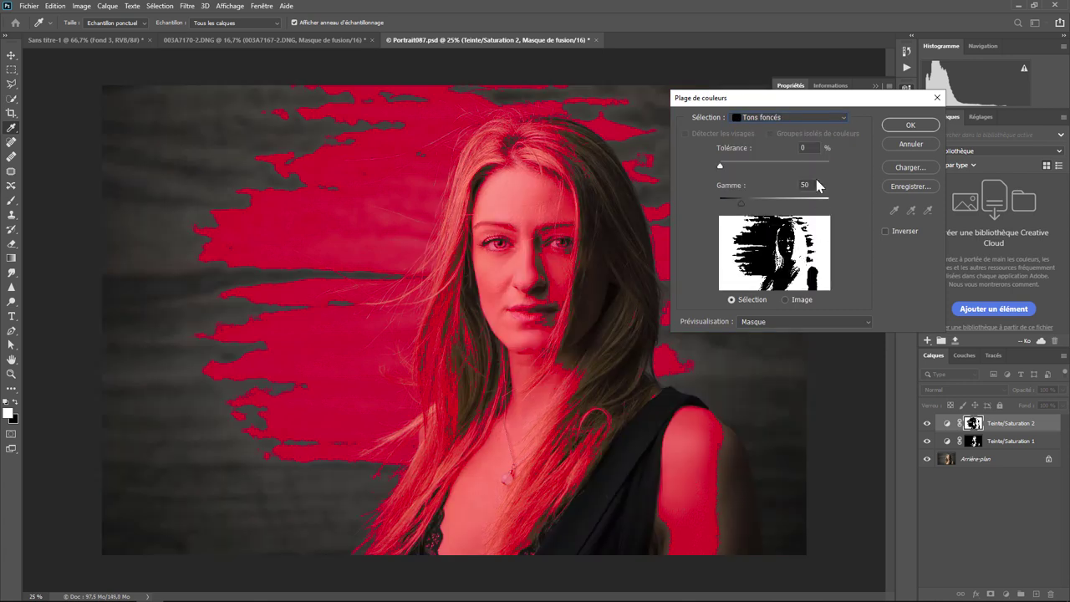
pyautogui.click(811, 184)
pyautogui.write('1')
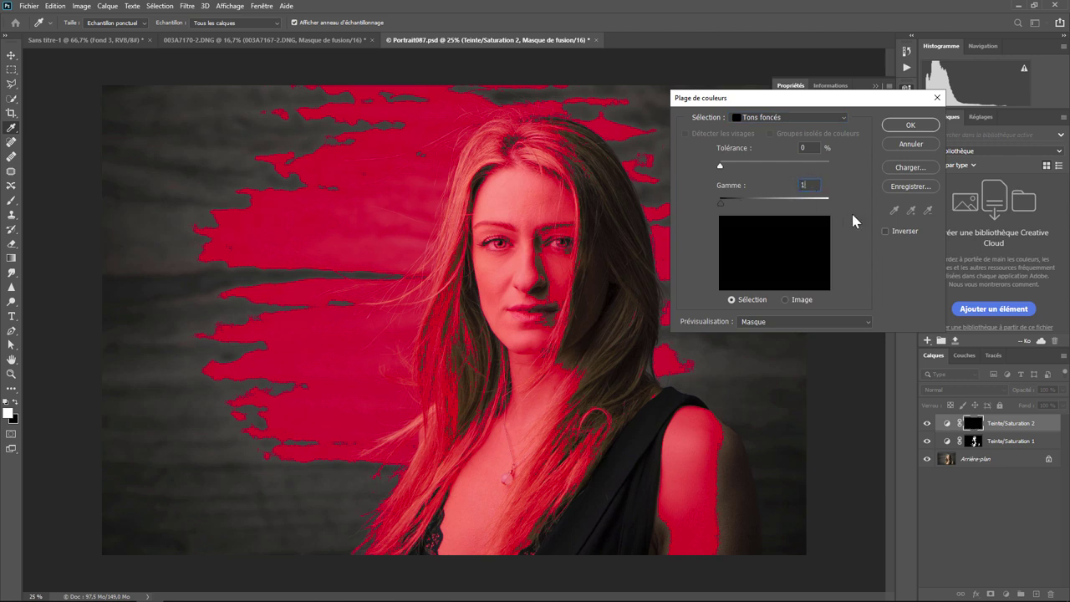
pyautogui.write('03')
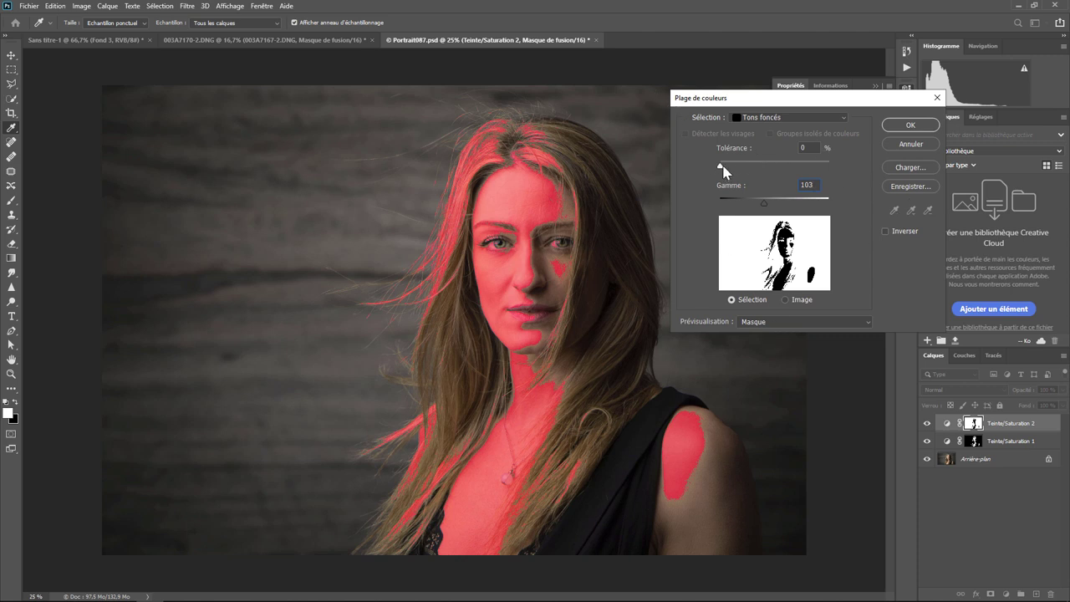
pyautogui.moveTo(720, 165); pyautogui.dragTo(747, 166)
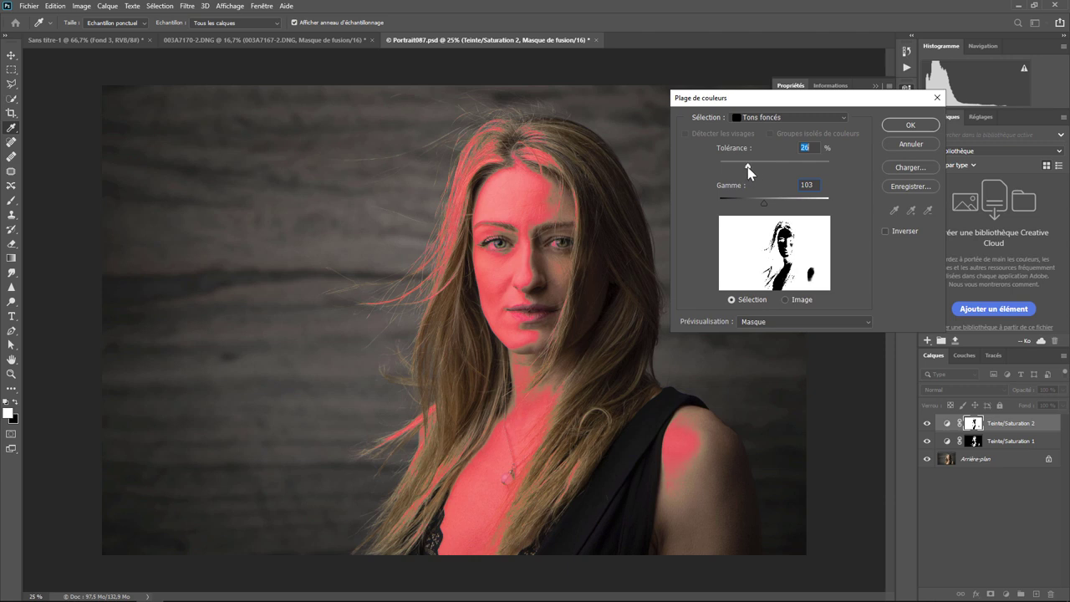
pyautogui.click(918, 127)
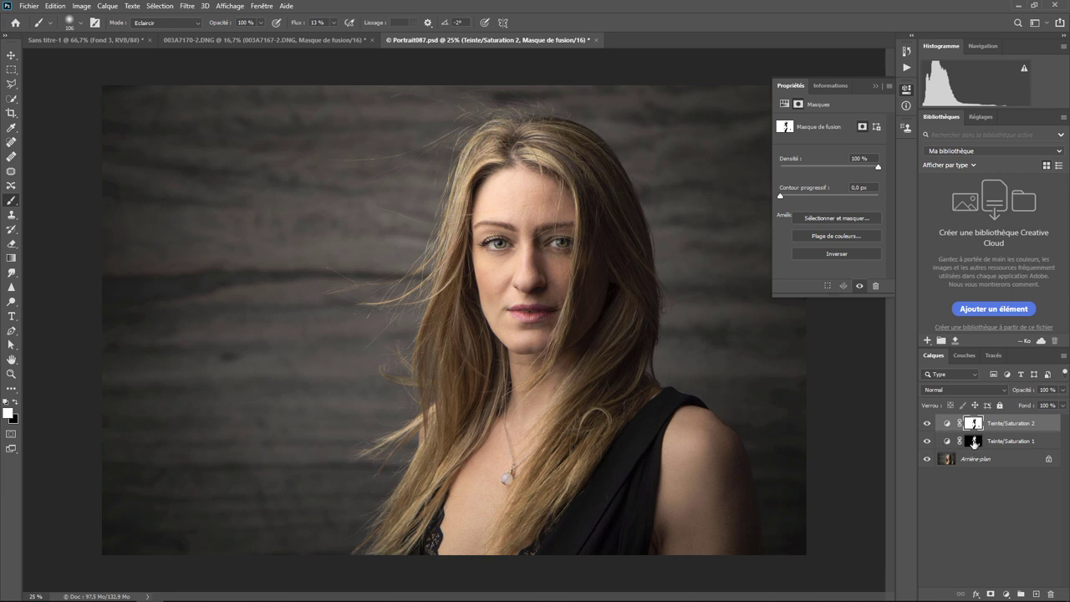
# Step: Preview Hue/Saturation 2 at -100 saturation, return it to about +1, then select its mask
pyautogui.moveTo(978, 443)
pyautogui.mouseDown()
pyautogui.moveTo(983, 420)
pyautogui.moveTo(972, 426)
pyautogui.mouseUp()
pyautogui.click(947, 423)
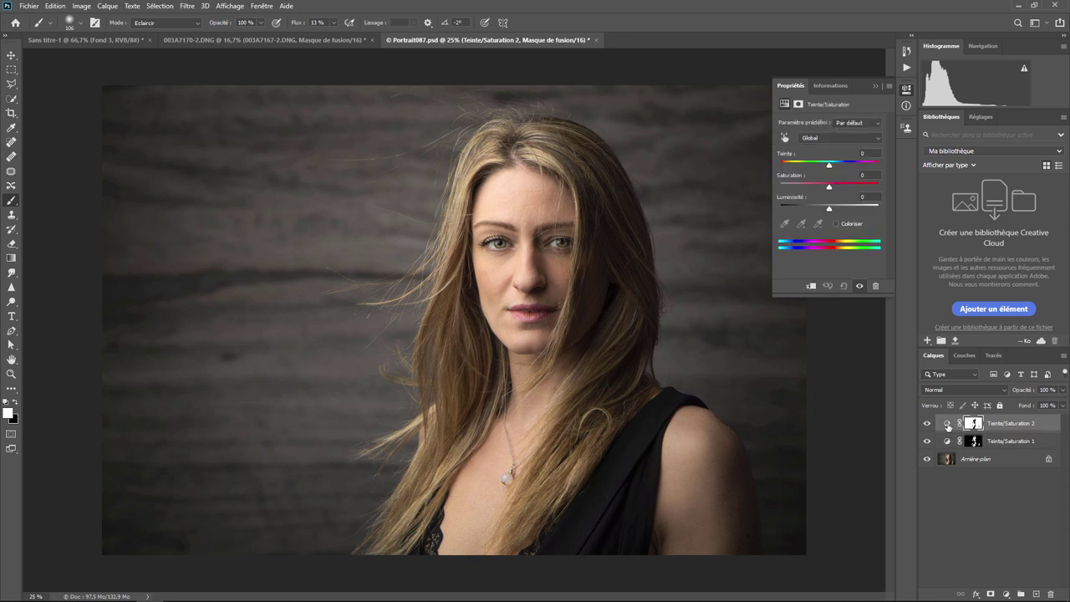
pyautogui.moveTo(829, 186)
pyautogui.mouseDown()
pyautogui.moveTo(820, 194)
pyautogui.moveTo(844, 187)
pyautogui.moveTo(784, 182)
pyautogui.moveTo(752, 198)
pyautogui.mouseUp()
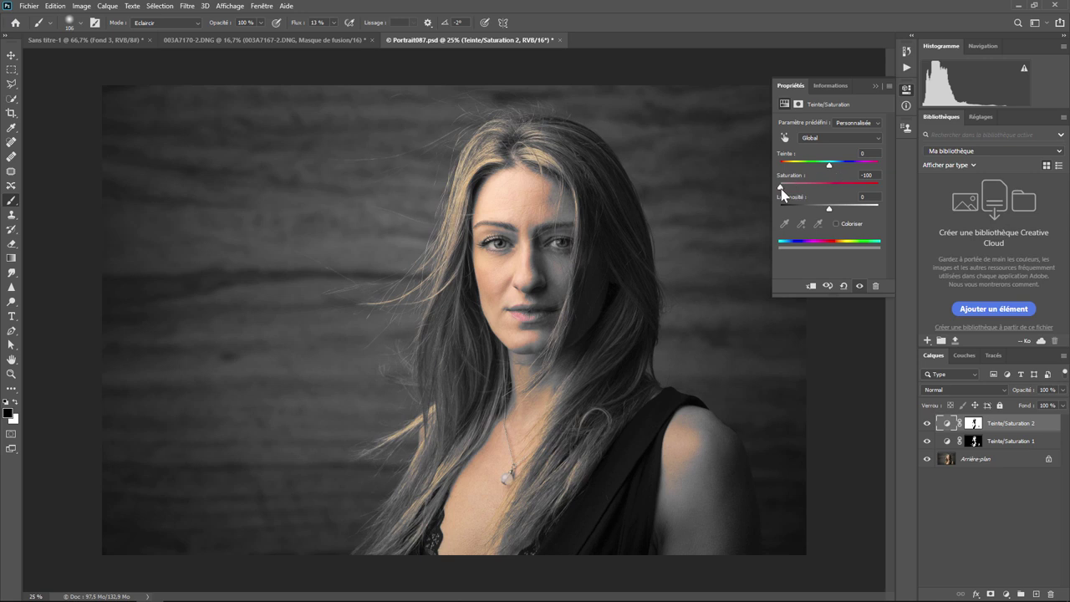
pyautogui.moveTo(781, 186); pyautogui.dragTo(821, 187)
pyautogui.click(974, 424)
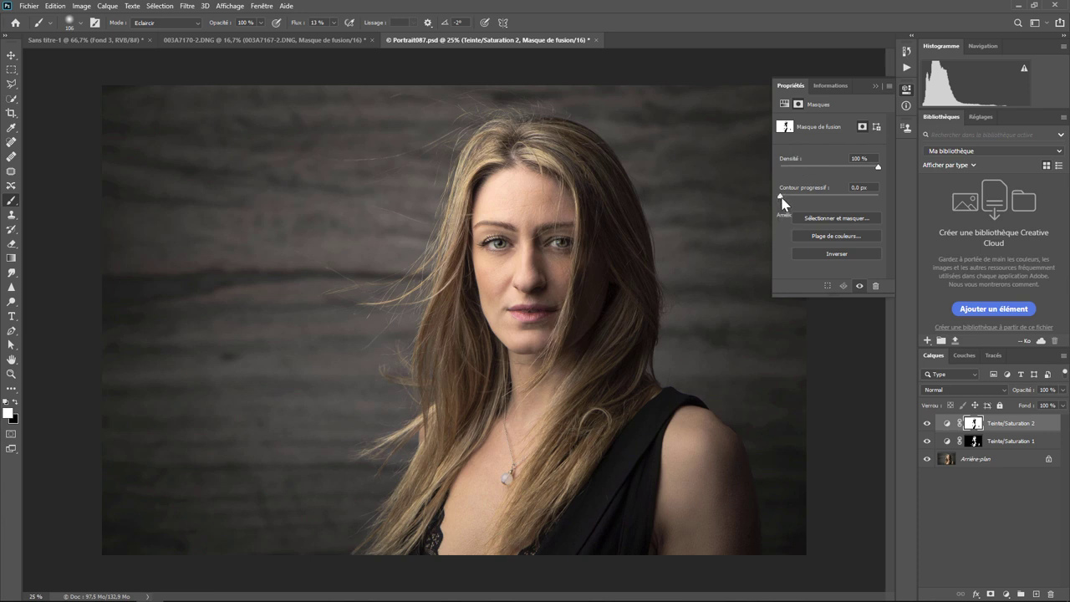
# Step: Feather the shadows mask to 3.4 px and compare the portrait with both adjustments hidden and shown
pyautogui.moveTo(779, 196)
pyautogui.mouseDown()
pyautogui.moveTo(849, 197)
pyautogui.moveTo(779, 196)
pyautogui.mouseUp()
pyautogui.moveTo(780, 196)
pyautogui.mouseDown()
pyautogui.moveTo(811, 205)
pyautogui.moveTo(767, 193)
pyautogui.mouseUp()
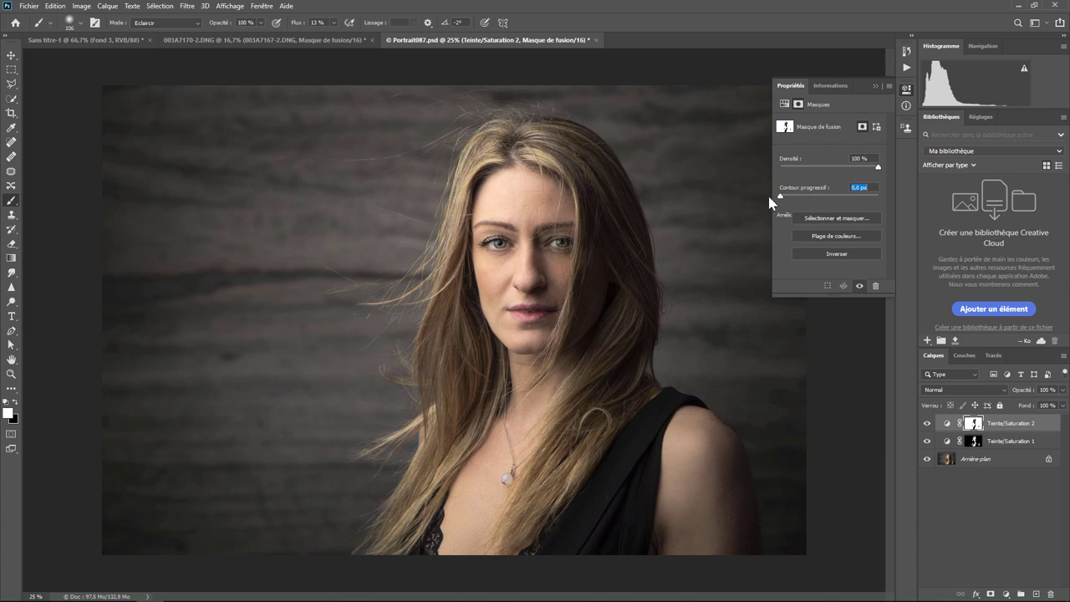
pyautogui.click(927, 441)
pyautogui.click(927, 423)
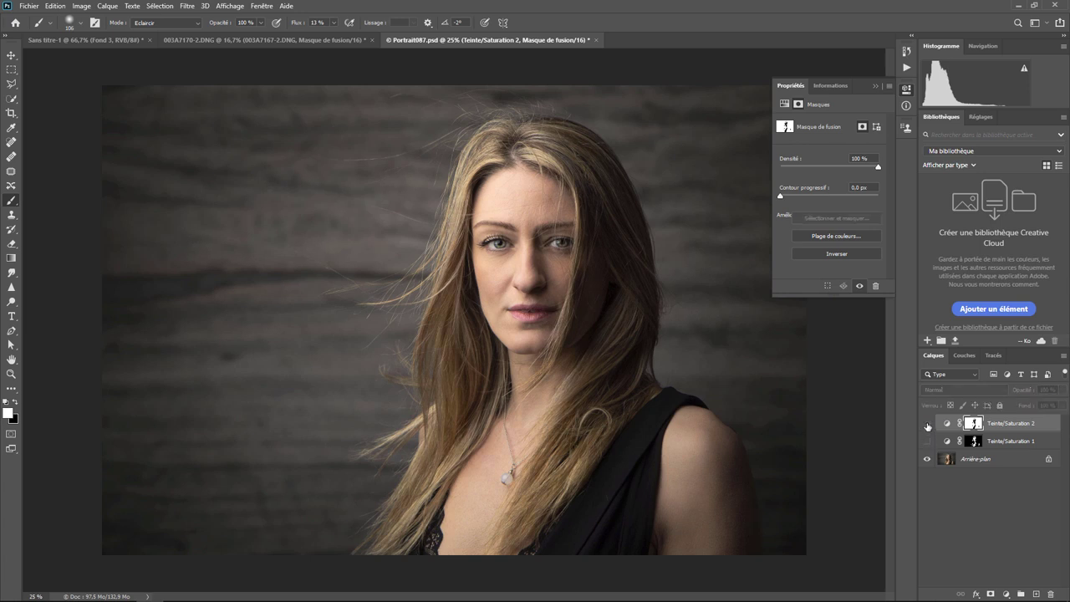
pyautogui.click(928, 442)
pyautogui.click(925, 423)
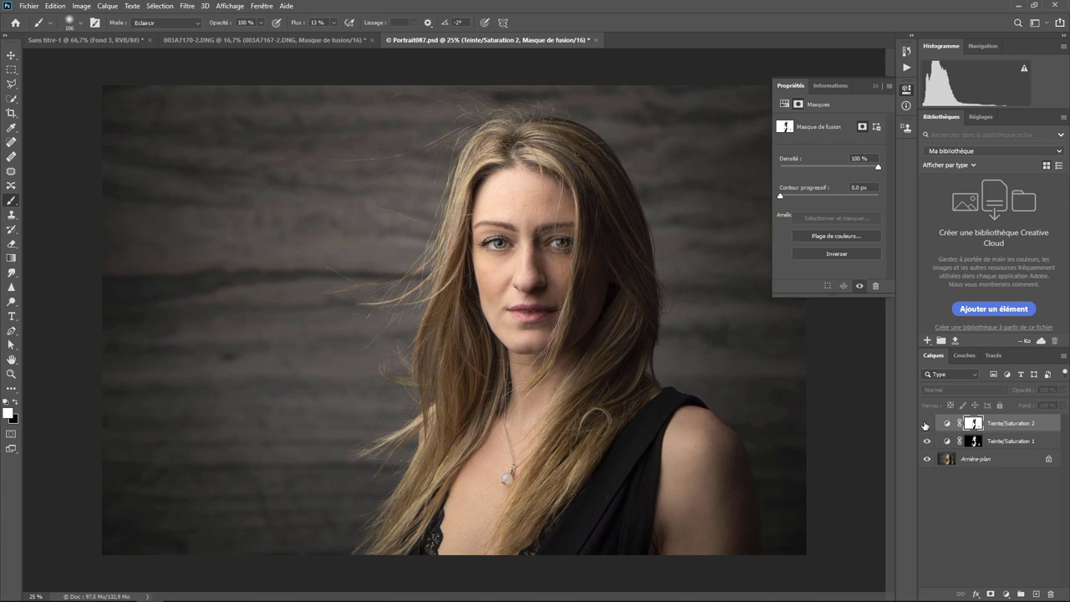